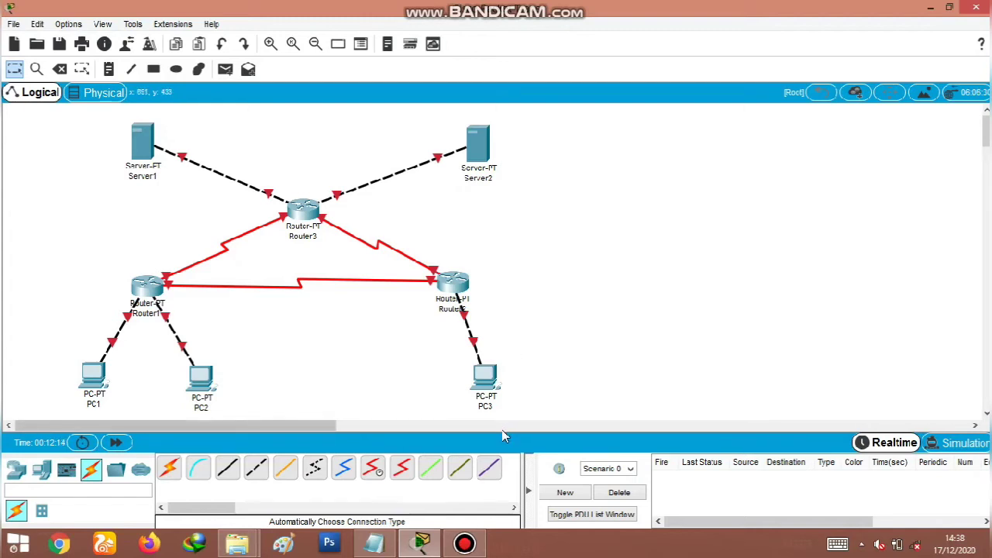
Step: Open PC1's IP Configuration and place its window beside the PC addresses in the Config IP notes in Notepad
click(374, 545)
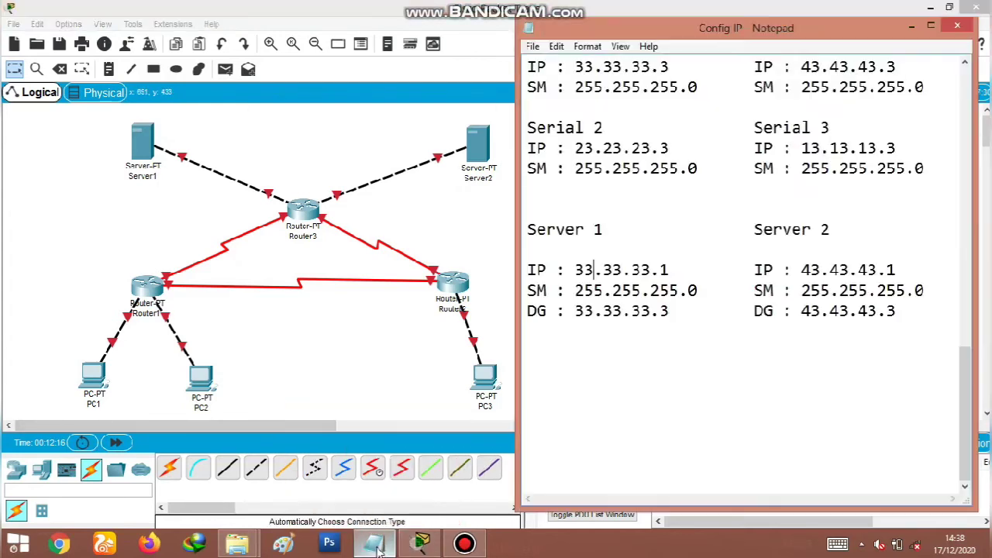
scroll(801, 219, up, 15)
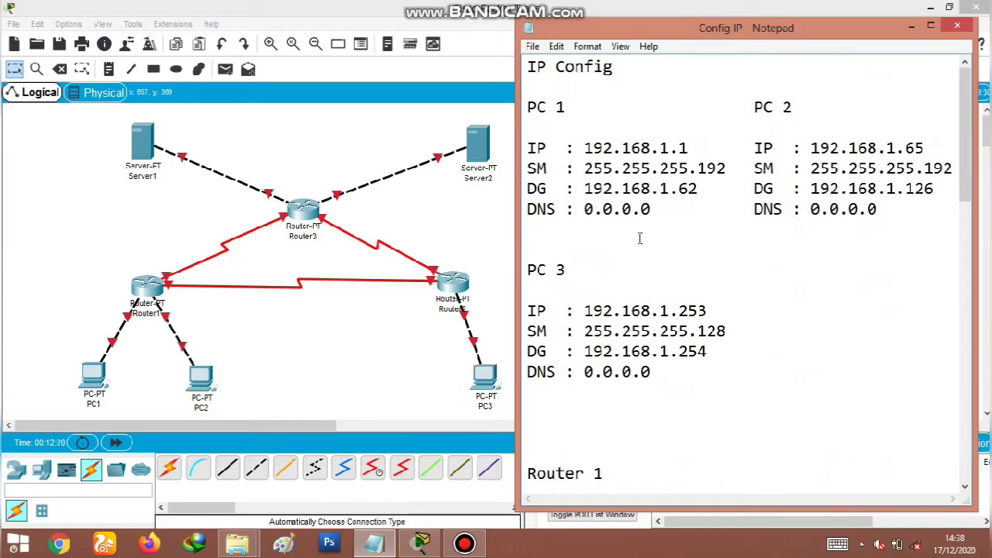
click(97, 382)
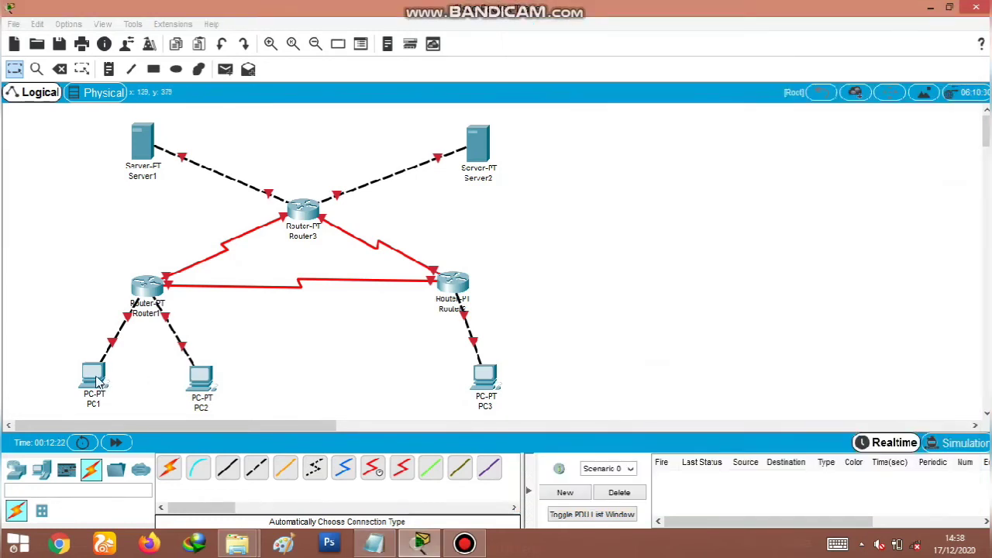
click(97, 382)
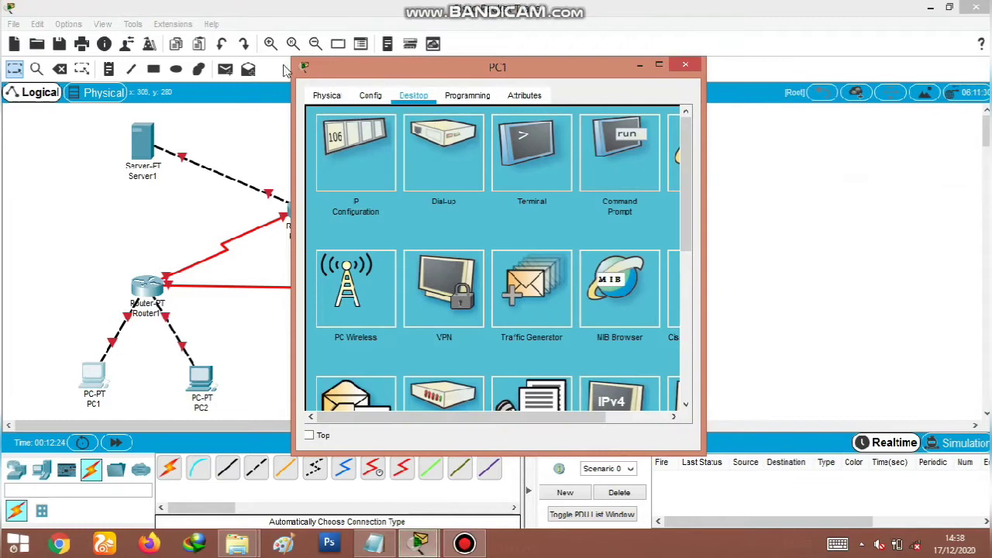
drag(326, 67, 181, 62)
click(212, 149)
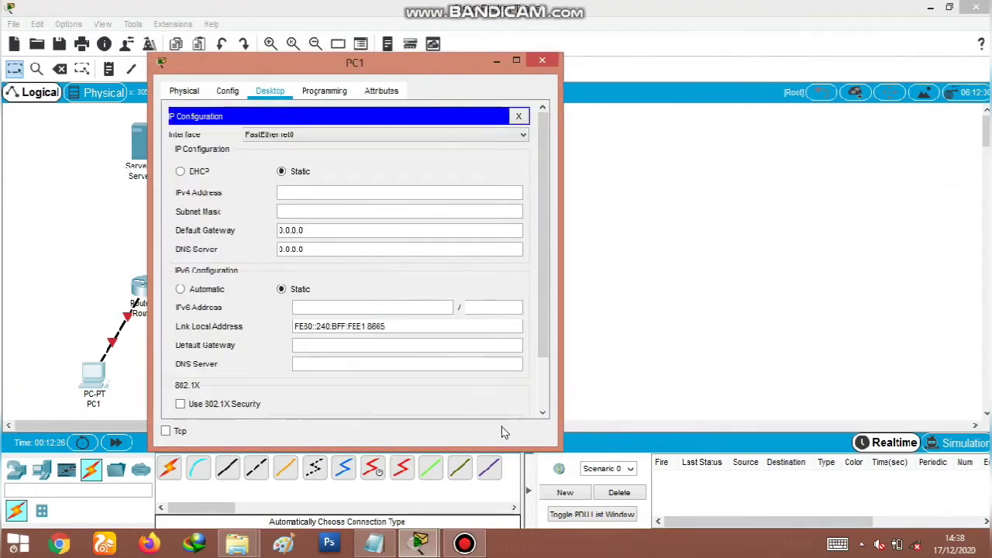
click(374, 543)
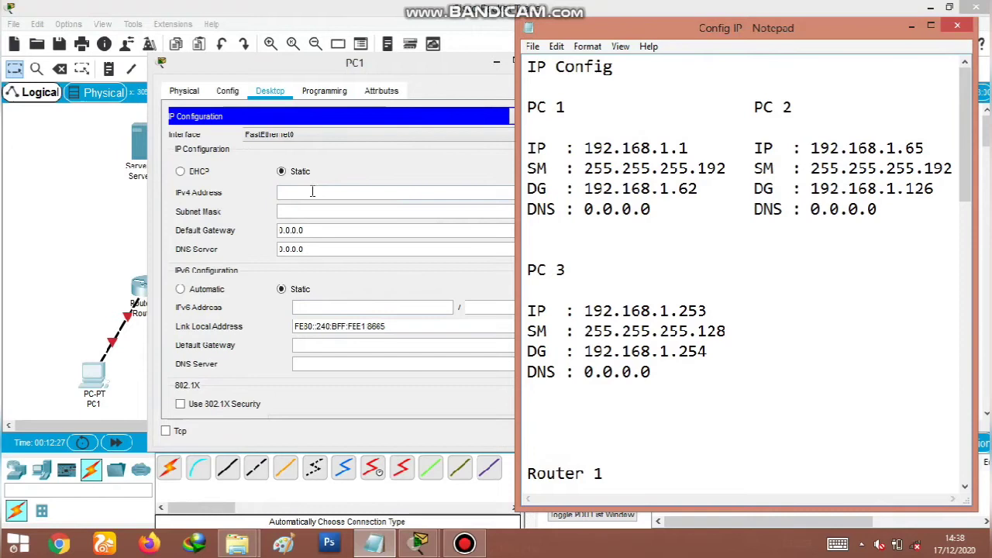
click(310, 193)
drag(393, 60, 344, 48)
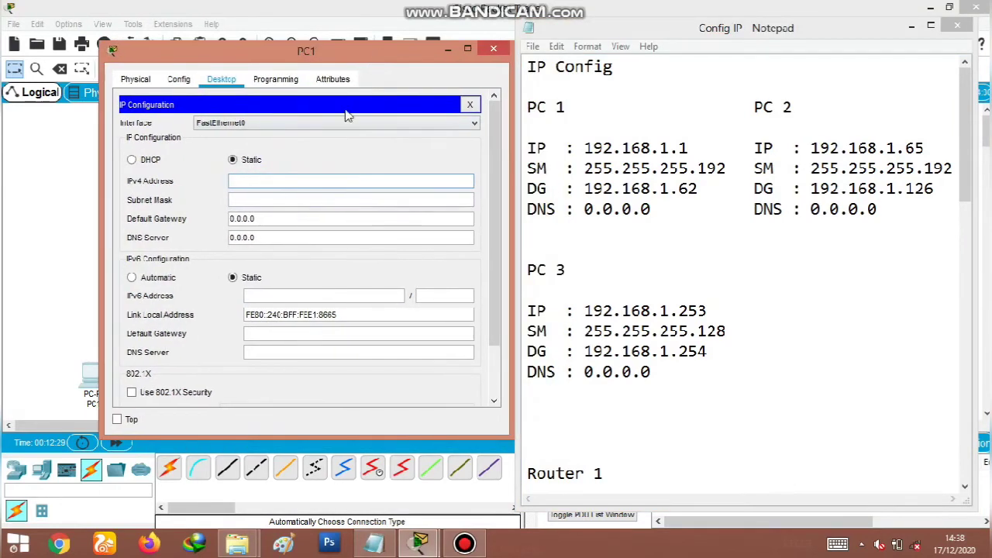
Step: Give PC1 the IPv4 address 192.168.1.1, subnet mask 255.255.255.192 and default gateway 192.168.1.62, and close its window
text(192.168)
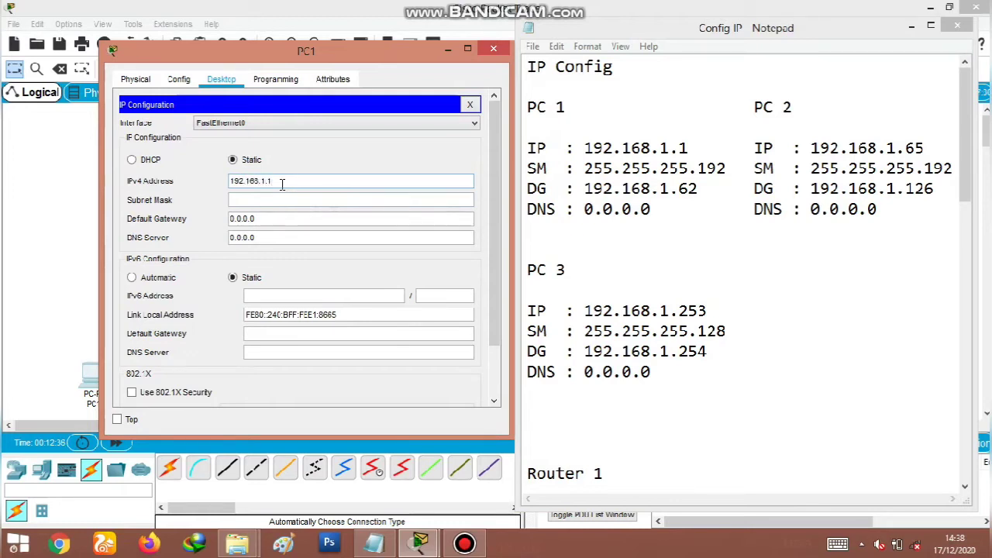
text(.1.1)
click(341, 199)
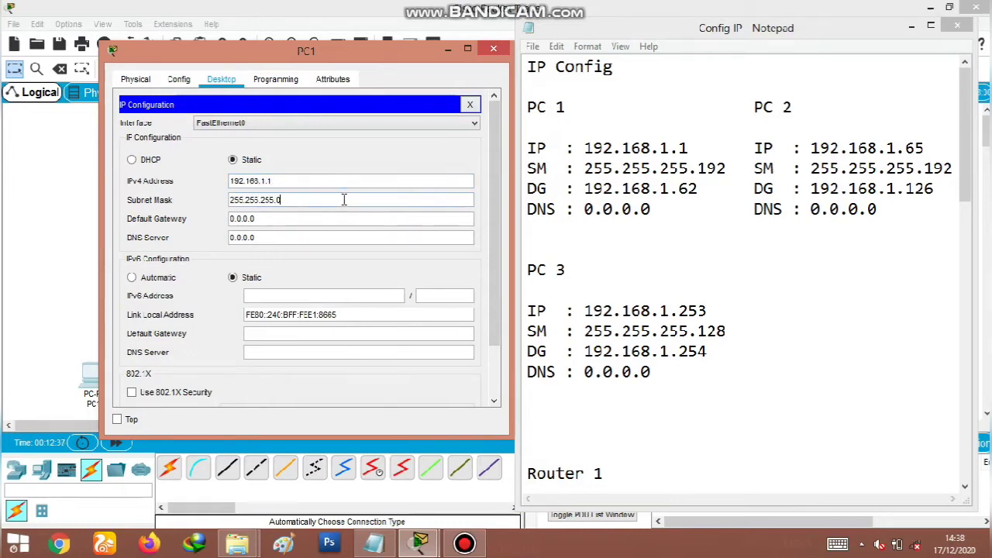
text(192)
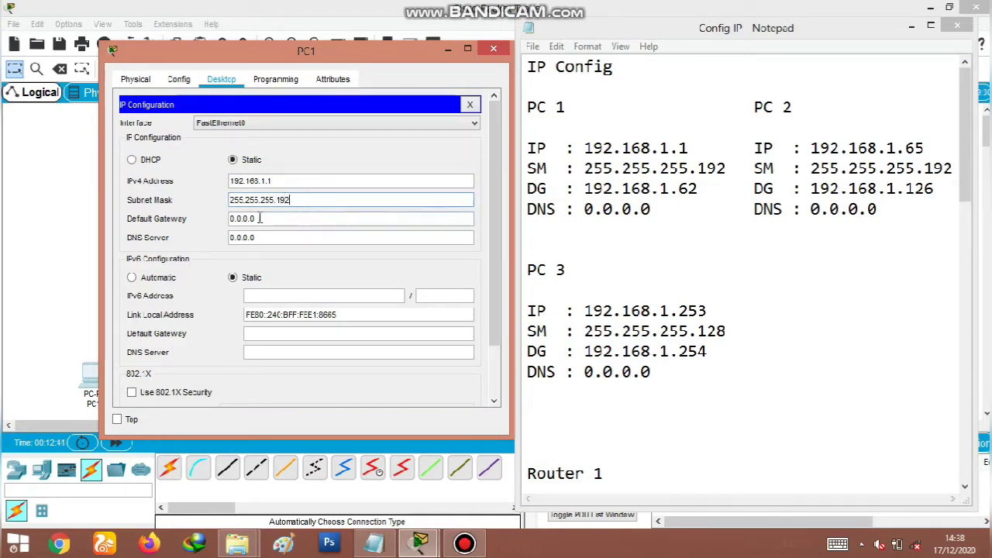
key(Tab)
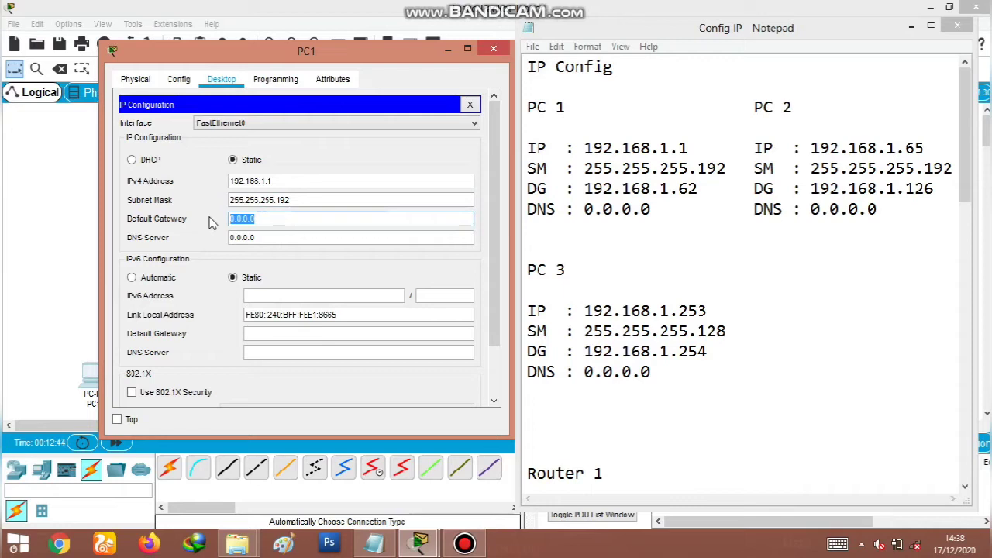
text(192.168.1.62)
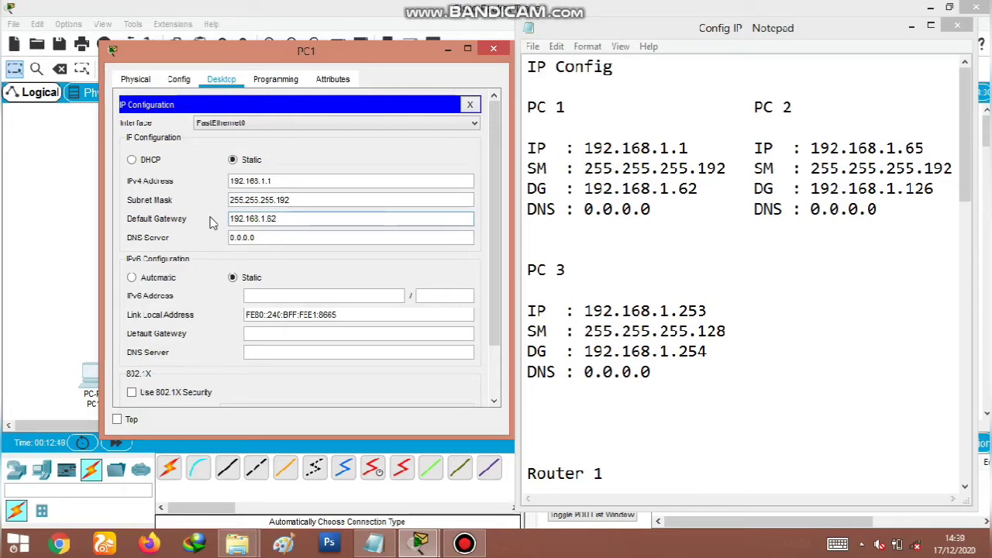
click(493, 49)
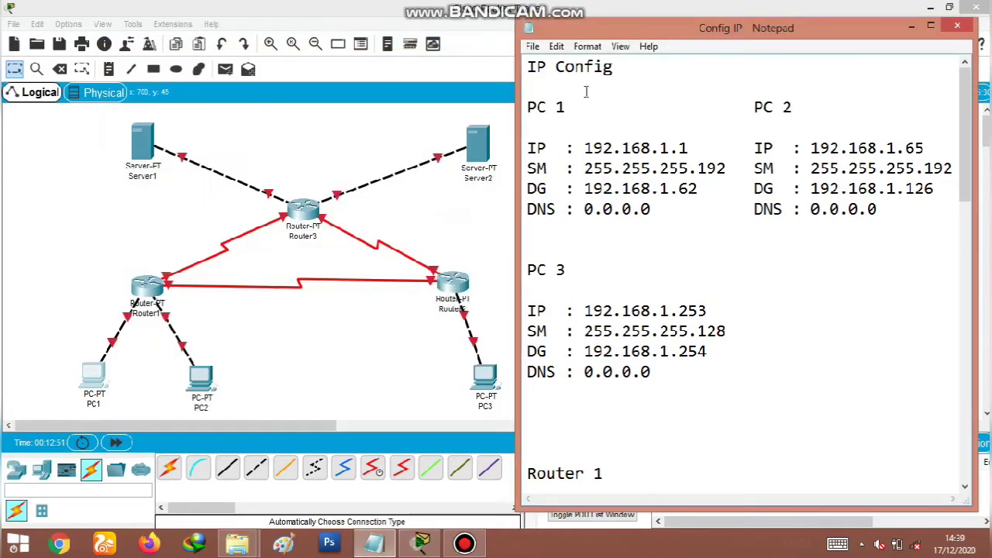
Step: Open PC2's IP Configuration and arrange its window beside the Config IP notes in Notepad
drag(651, 36, 633, 34)
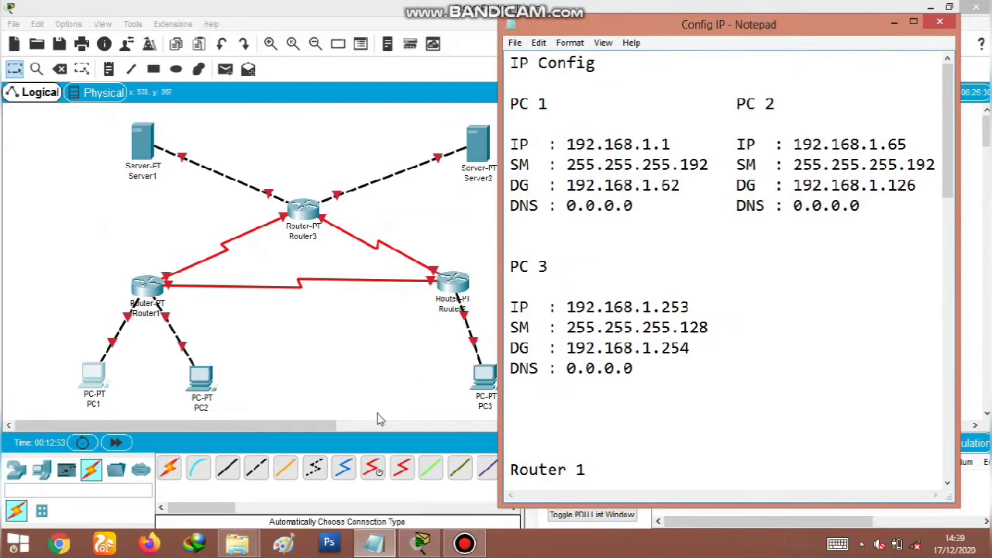
click(203, 378)
click(384, 167)
drag(442, 78, 255, 59)
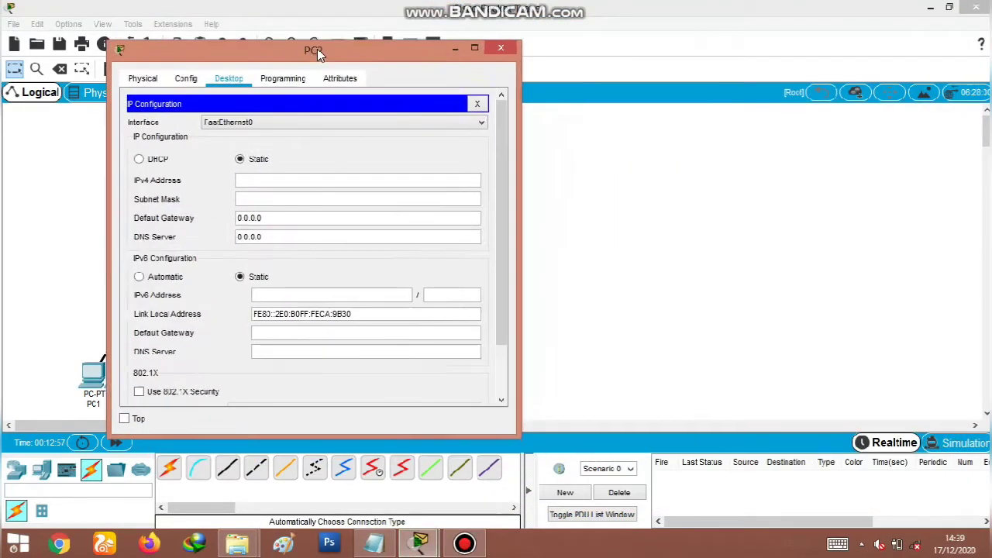
key(alt+Tab)
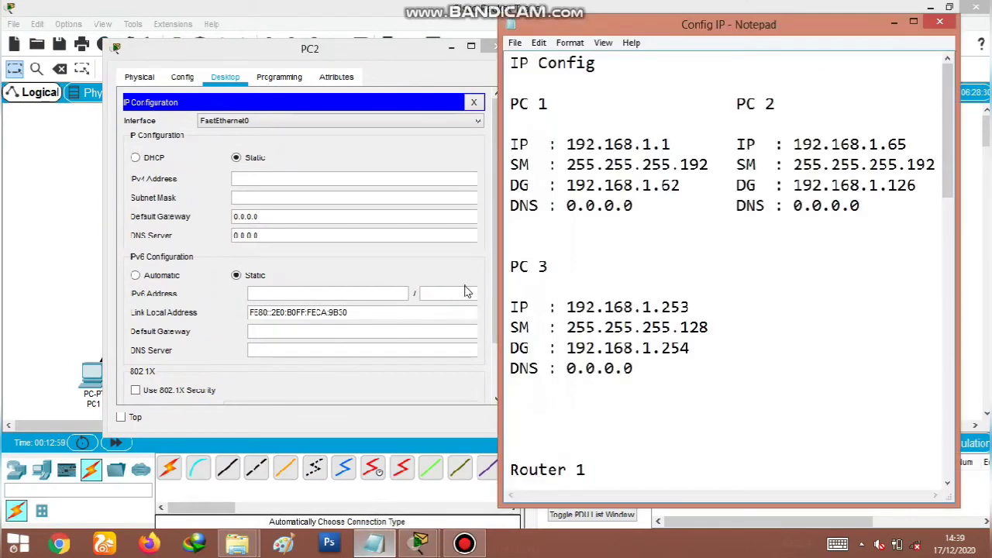
Step: Give PC2 the IPv4 address 192.168.1.65, subnet mask 255.255.255.192 and default gateway 192.168.1.126, and close its window
click(275, 179)
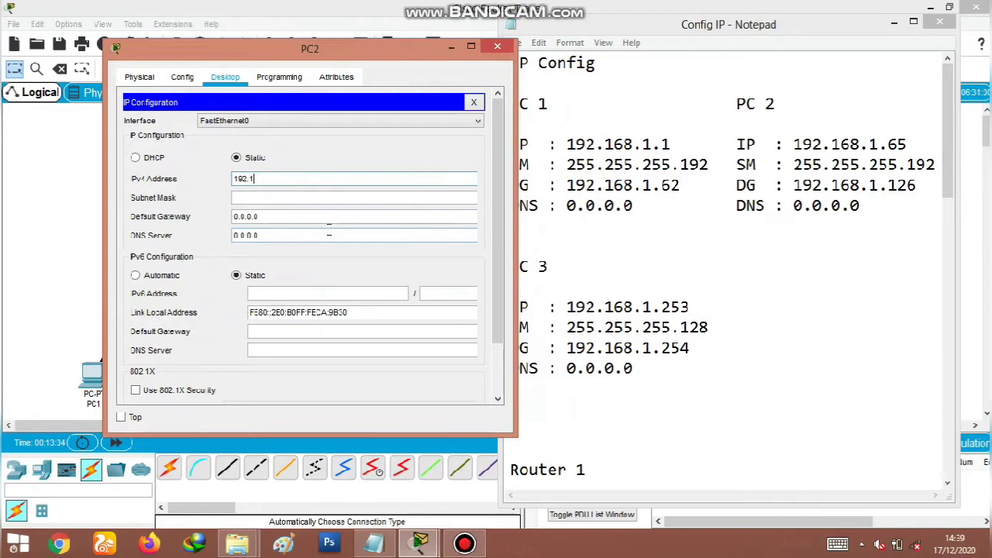
text(192.168.1.65)
click(330, 197)
key(BackSpace)
text(192)
key(Tab)
text(19)
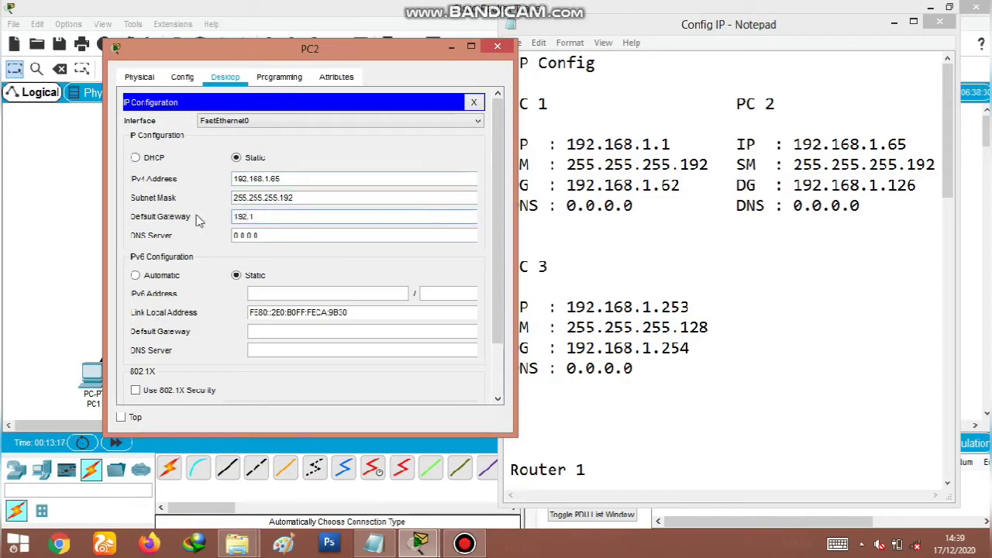
text(2.168.1.126)
click(487, 44)
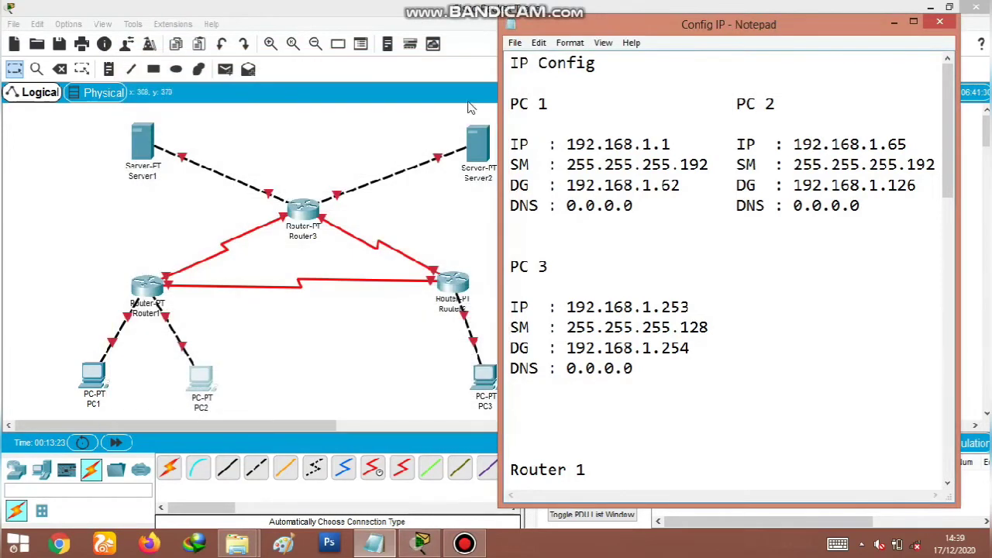
Step: Open PC3's IP Configuration and arrange its window beside the Config IP notes in Notepad
click(476, 382)
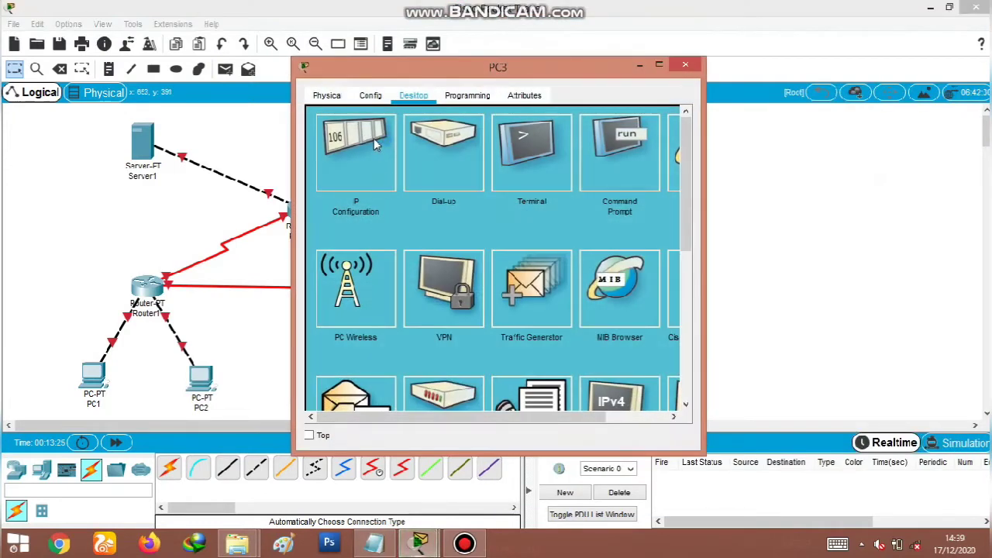
click(374, 138)
drag(493, 70, 326, 47)
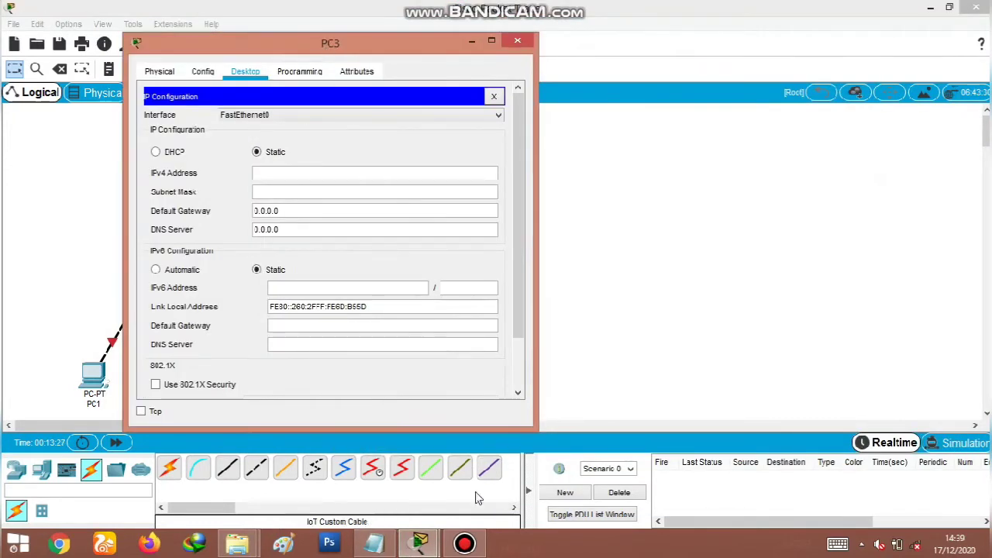
click(375, 543)
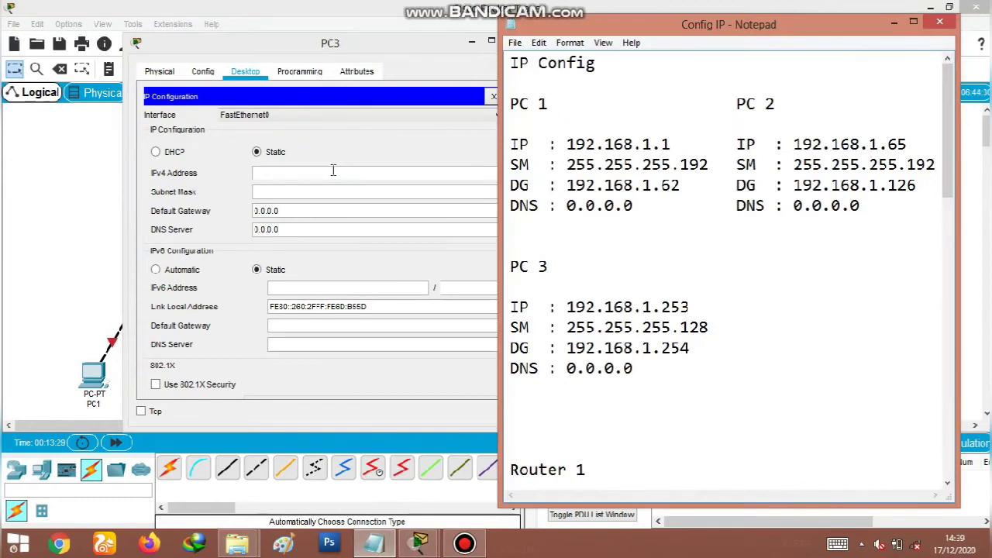
Step: Give PC3 the IPv4 address 192.168.1.253, subnet mask 255.255.255.128 and default gateway 192.168.1.254, and close its window
click(333, 171)
text(192.168)
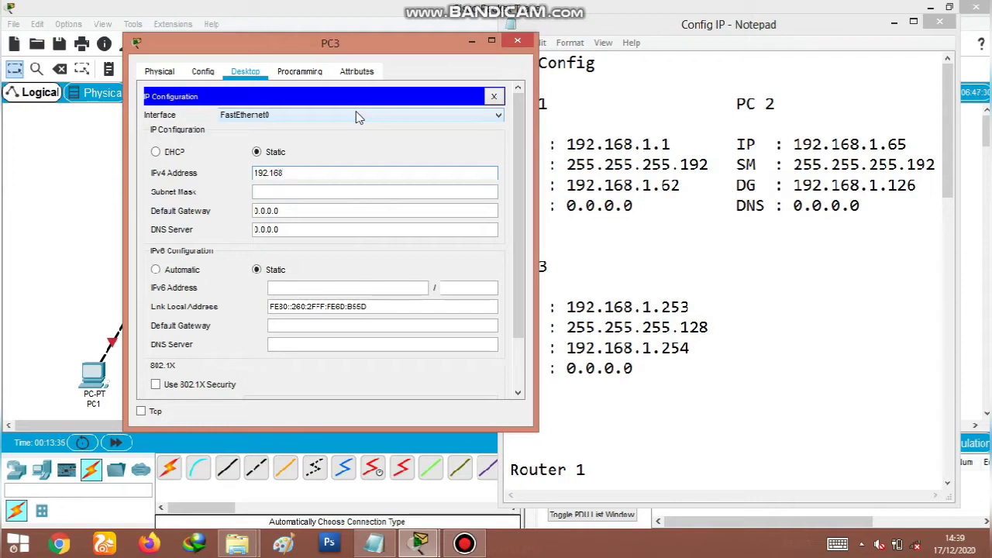
text(.1.253)
click(365, 190)
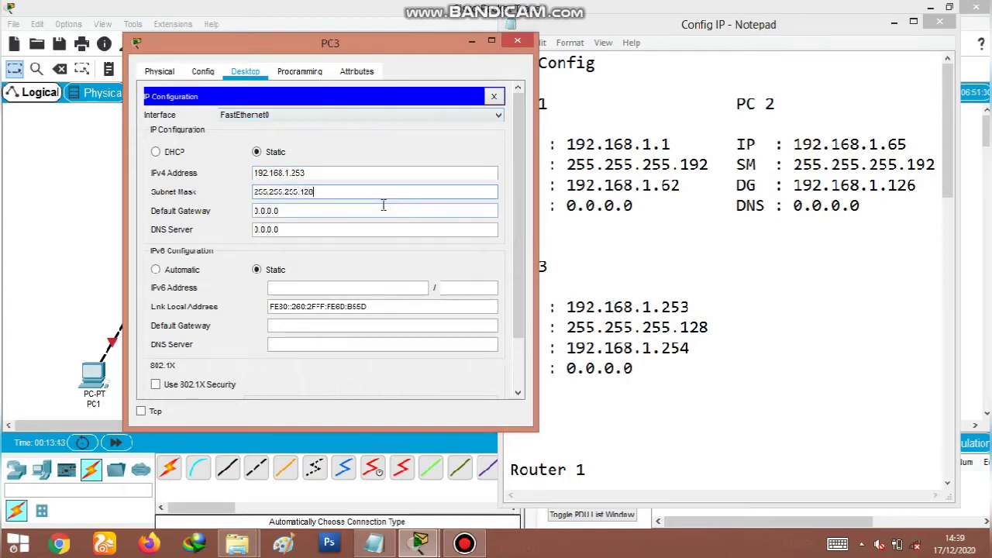
key(Tab)
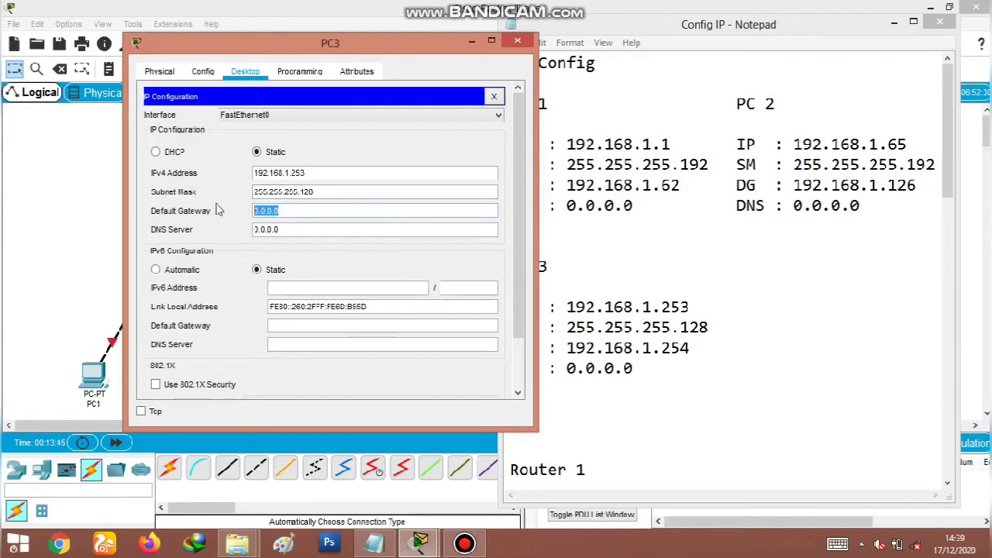
text(192)
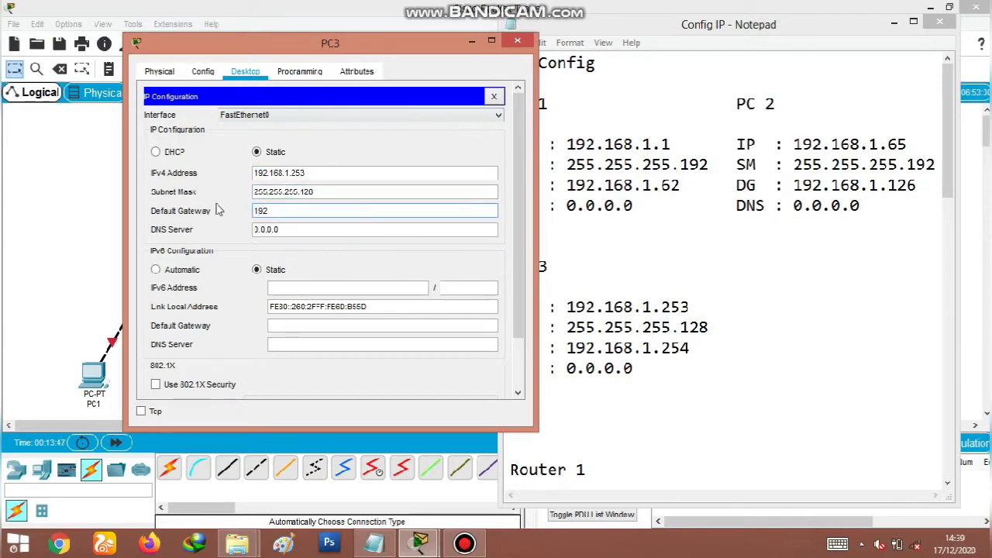
text(.168.1.254)
click(517, 40)
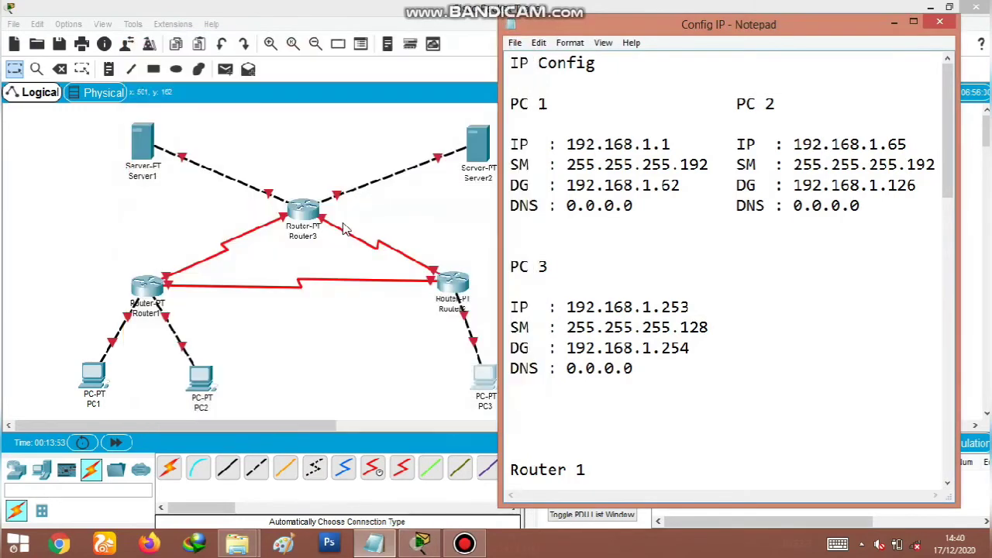
Step: Open Server1's IP Configuration and bring up the server addresses in the Config IP notes in Notepad beside it
click(142, 152)
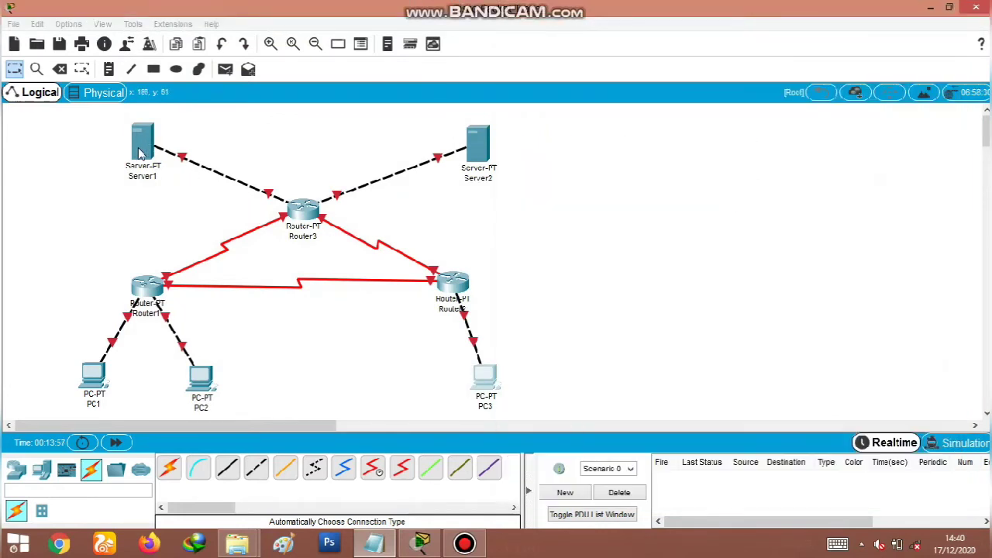
click(142, 153)
drag(528, 76, 295, 51)
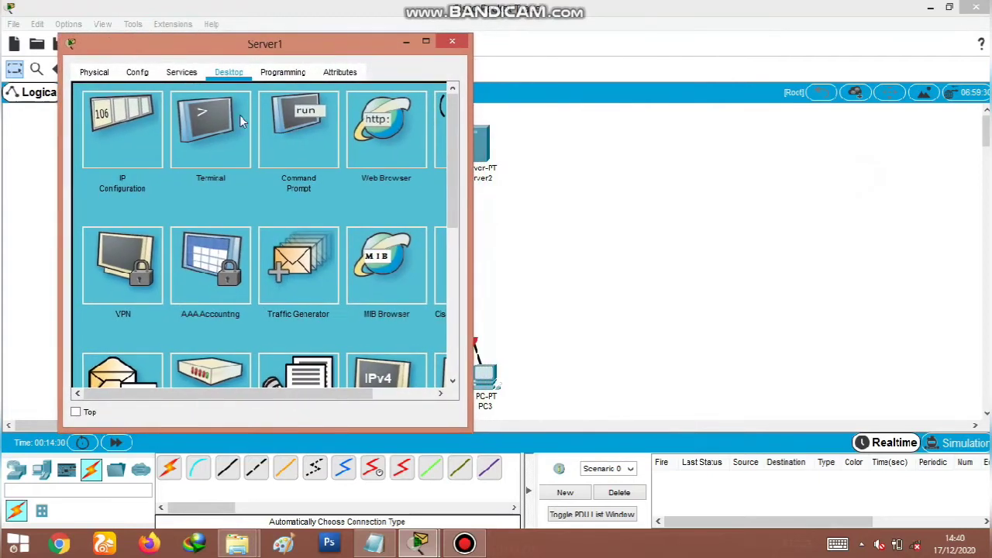
click(133, 154)
click(387, 544)
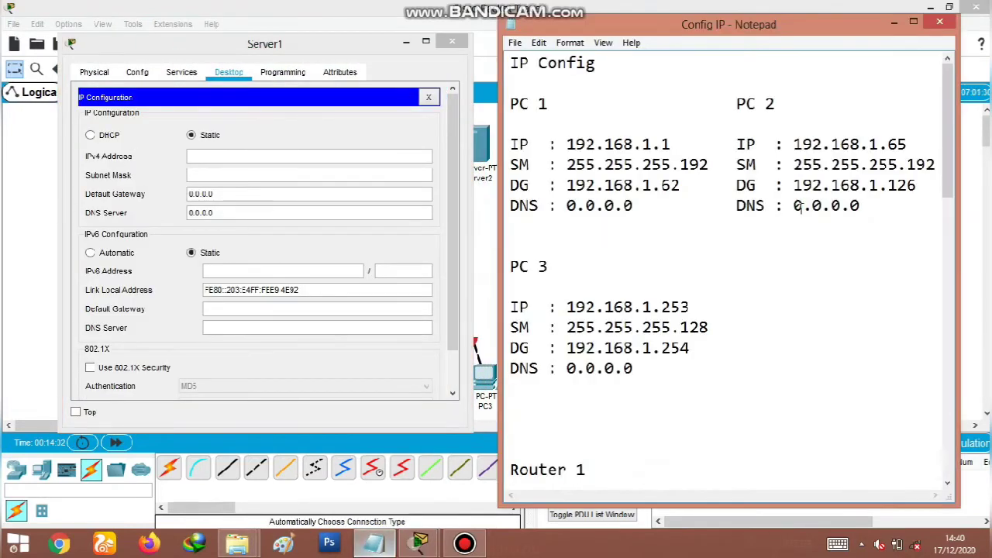
scroll(801, 209, down, 10)
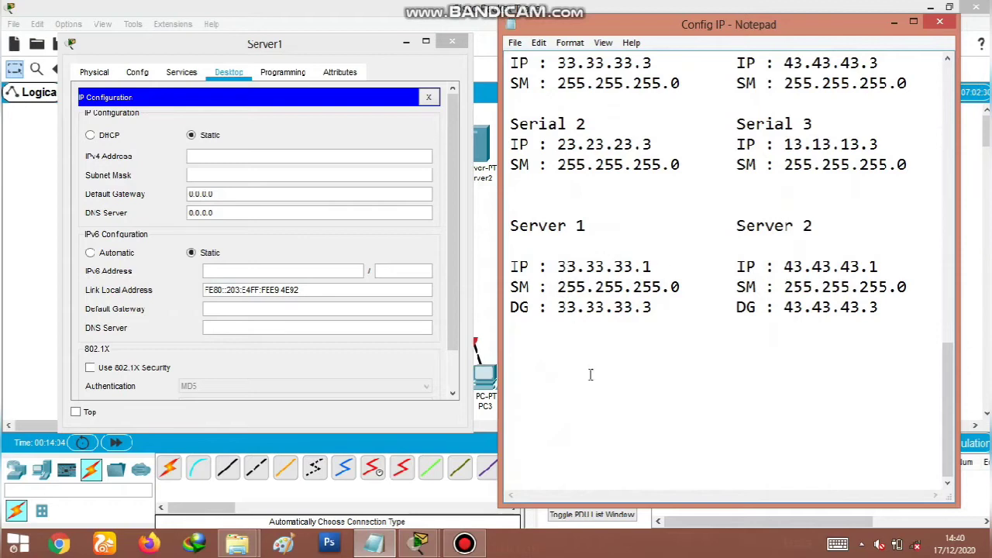
Step: Give Server1 the IPv4 address 33.33.33.1, subnet mask 255.255.255.0 and default gateway 33.33.33.3, and close its window
click(263, 154)
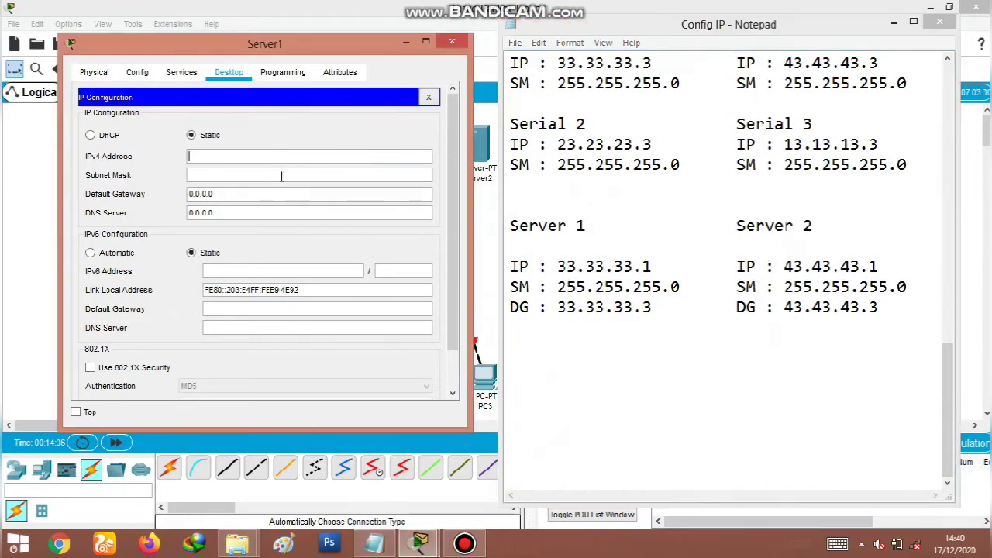
text(33.33.33.1)
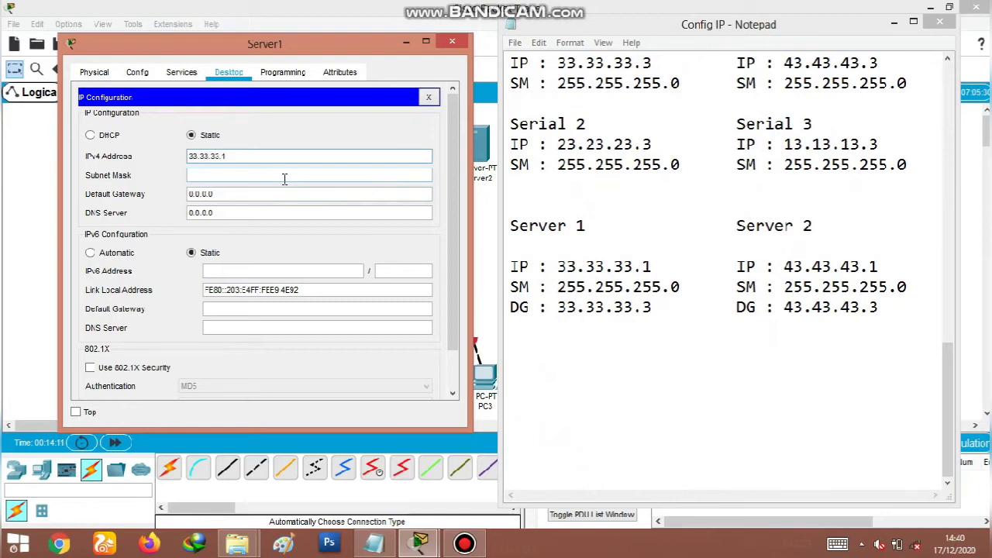
click(286, 180)
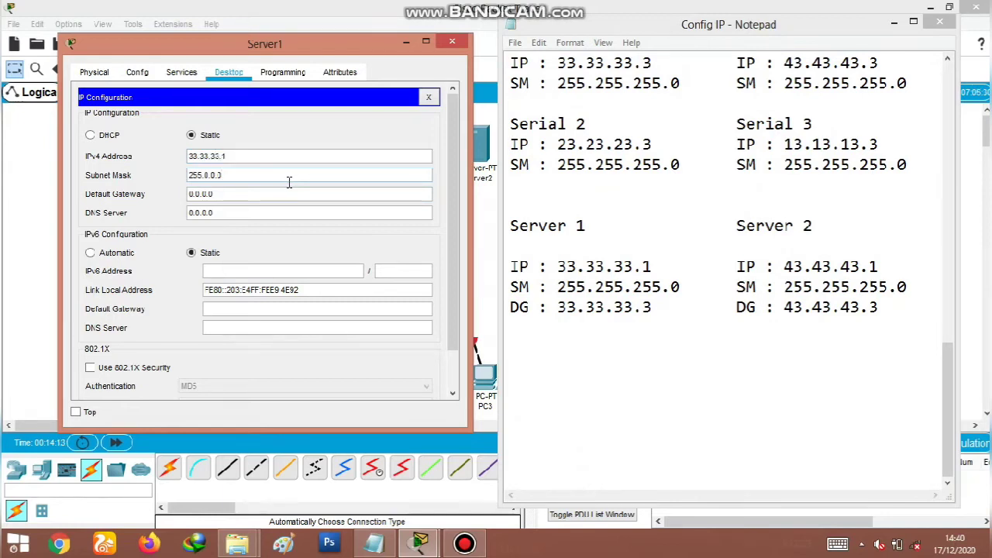
key(BackSpace)
key(BackSpace)
key(BackSpace)
key(BackSpace)
text(255.)
drag(236, 194, 181, 194)
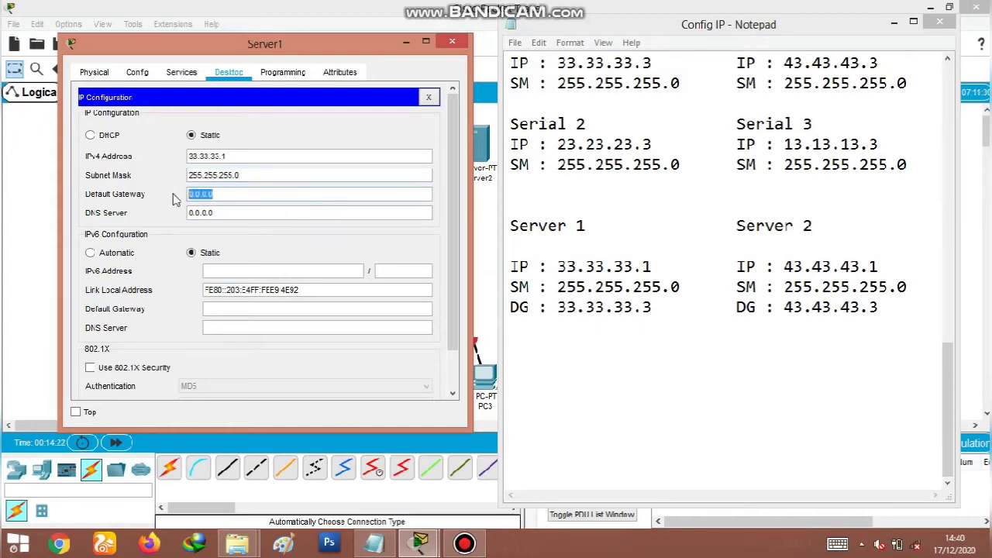
text(33.33.33.3)
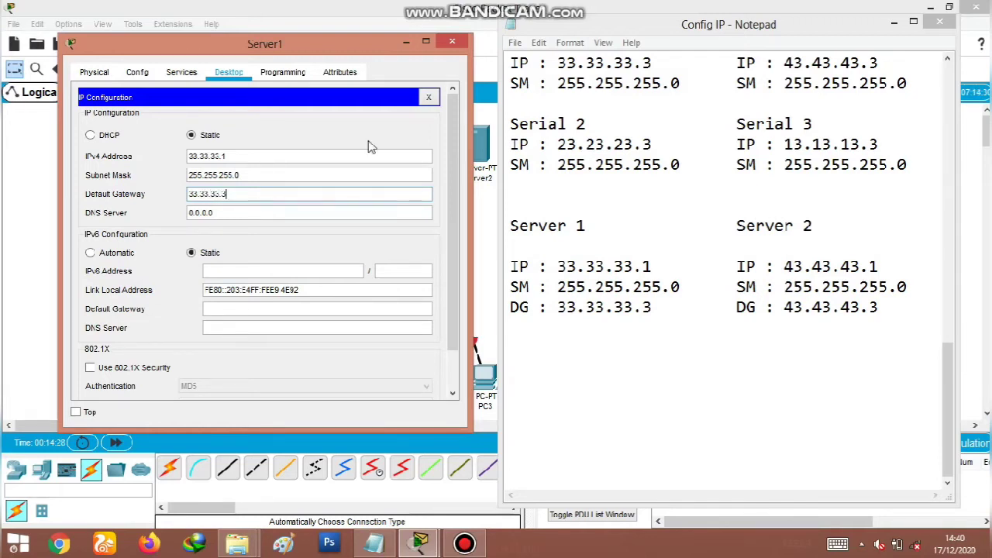
click(454, 43)
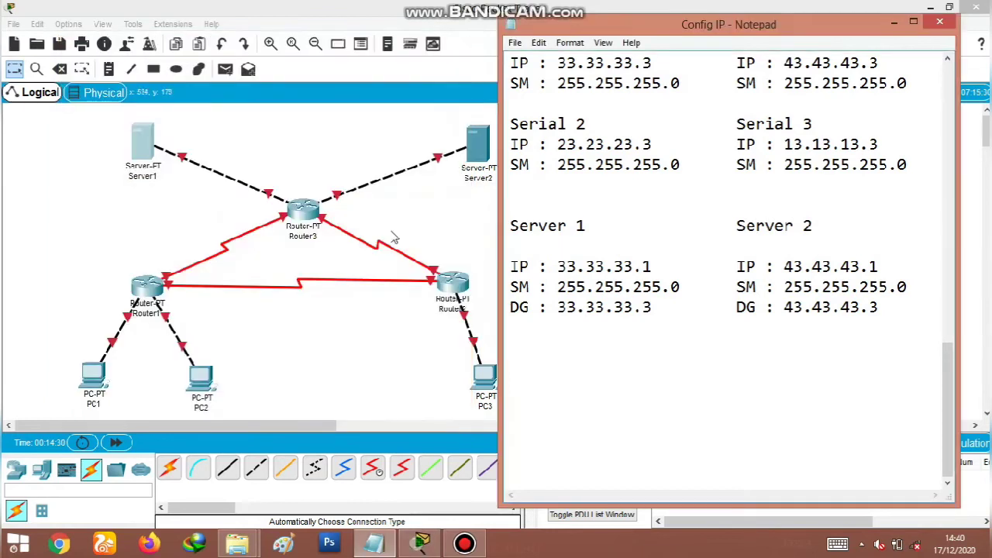
Step: Open Server2's IP Configuration and arrange its window beside the Config IP notes in Notepad
click(473, 191)
click(477, 144)
drag(458, 70, 221, 46)
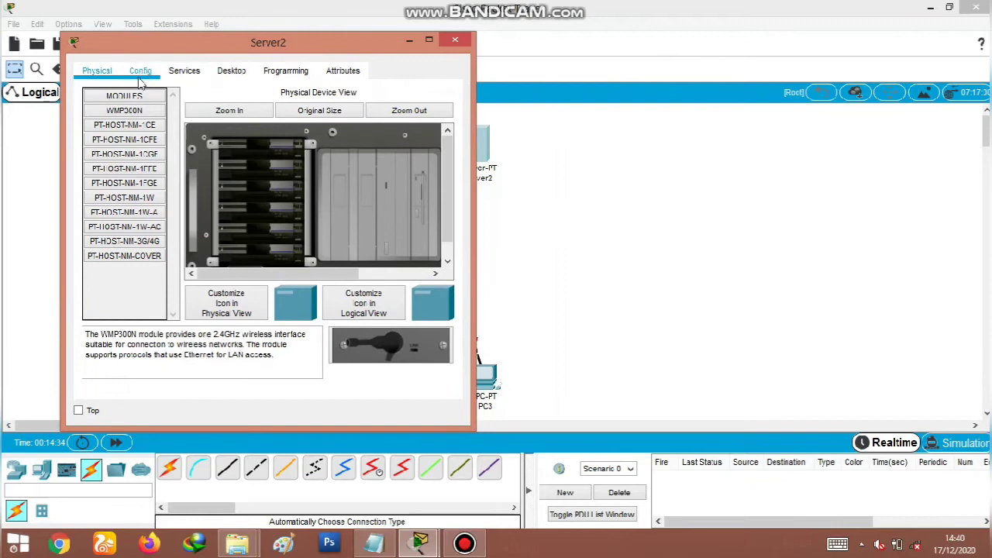
click(224, 71)
click(105, 147)
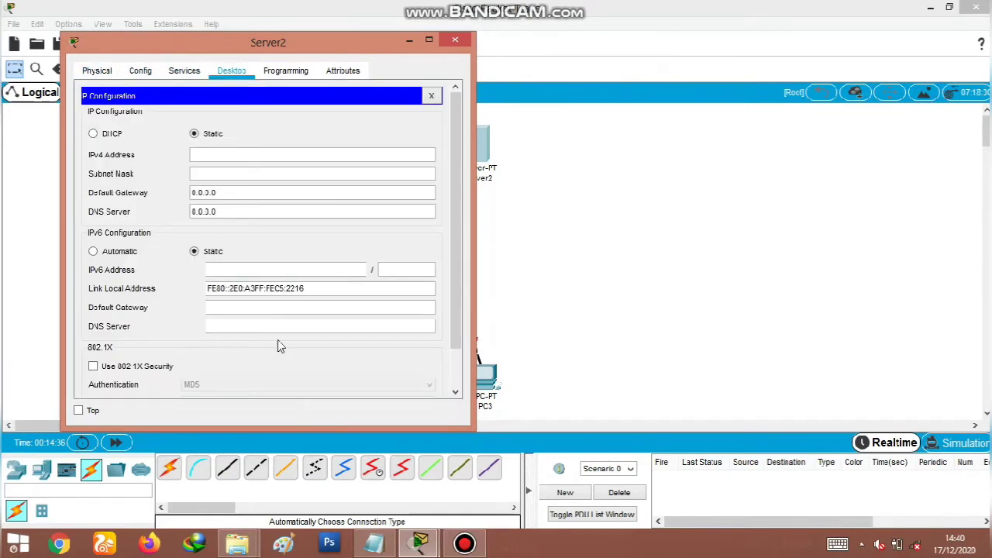
click(379, 546)
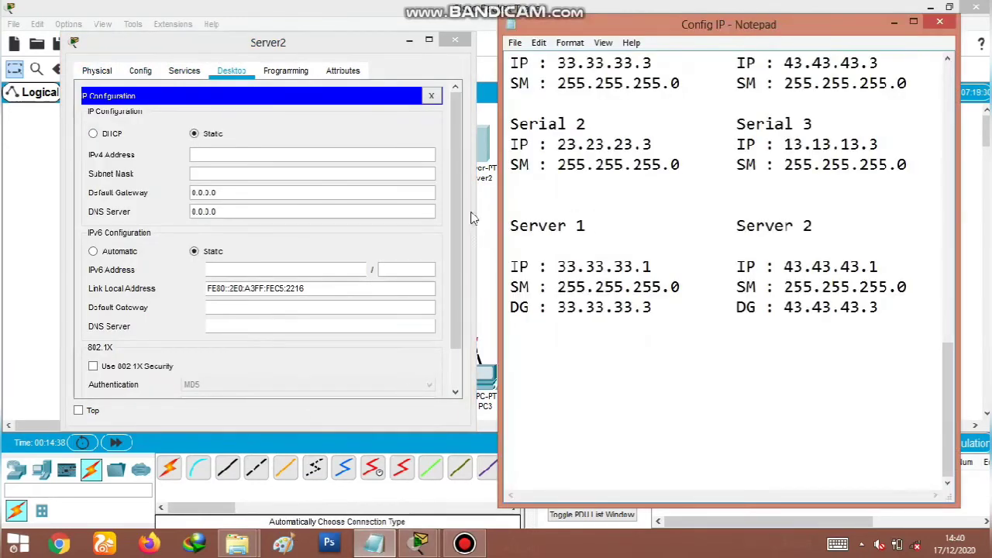
Step: Give Server2 the IPv4 address 43.43.43.1, subnet mask 255.255.255.0 and default gateway 43.43.43.3, and close its window
click(322, 152)
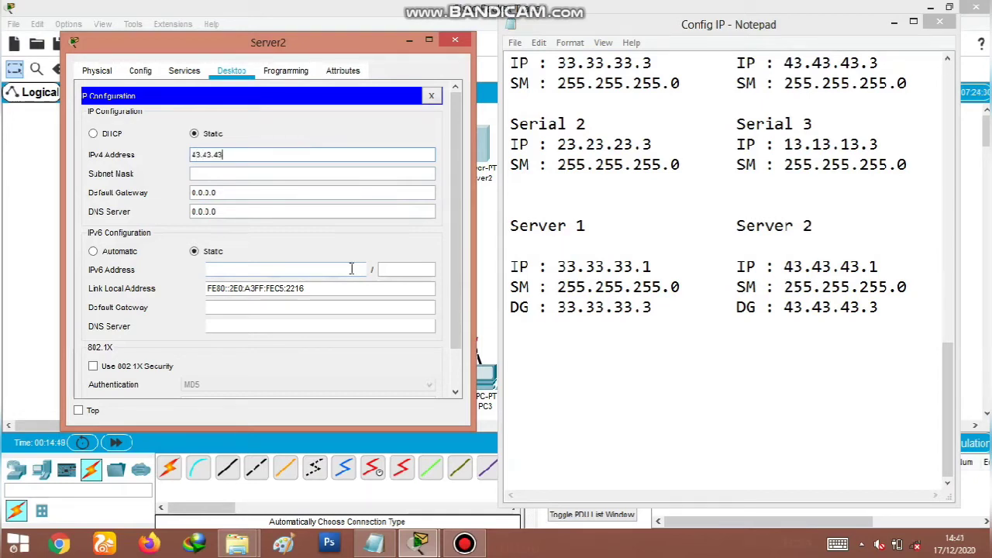
text(.1)
click(287, 174)
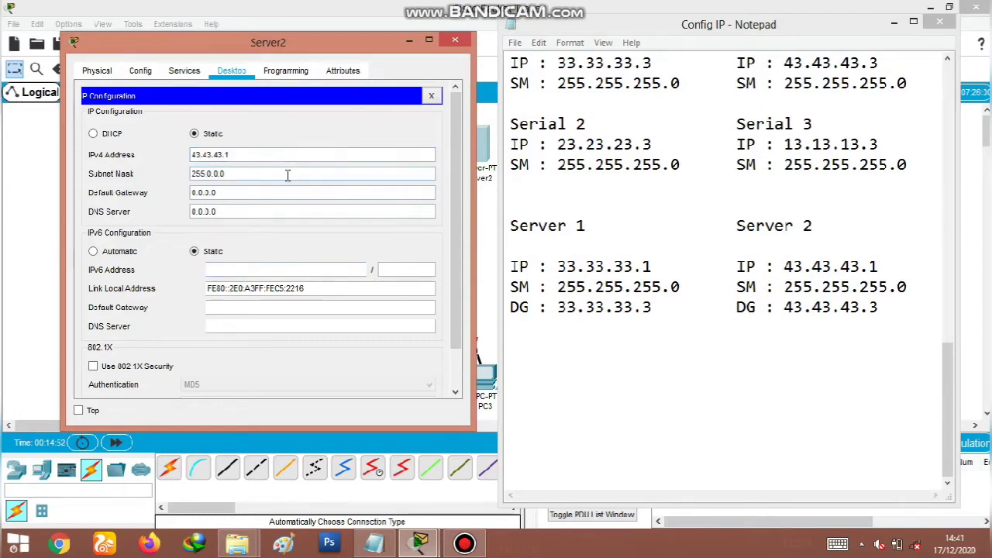
text(55.255.)
key(Tab)
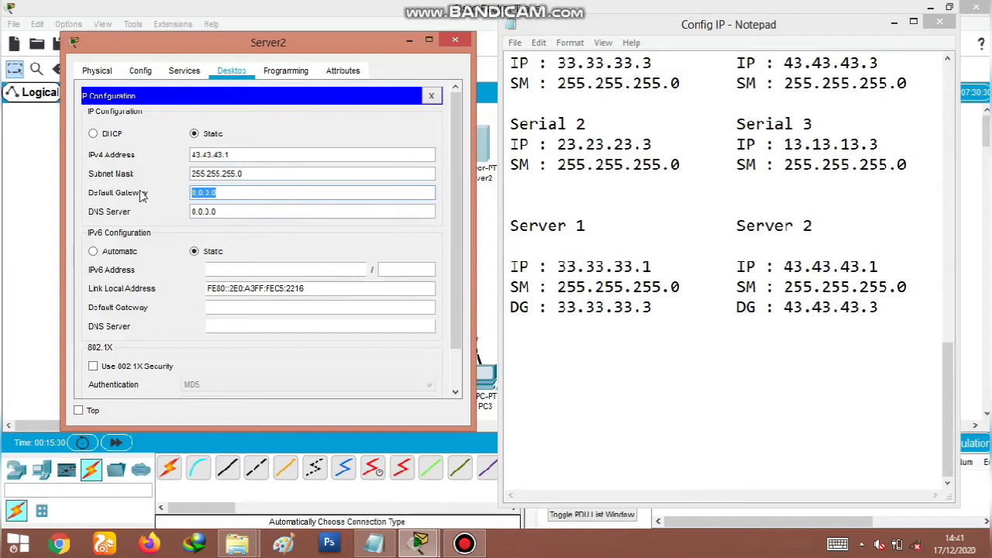
text(43.43.43.3)
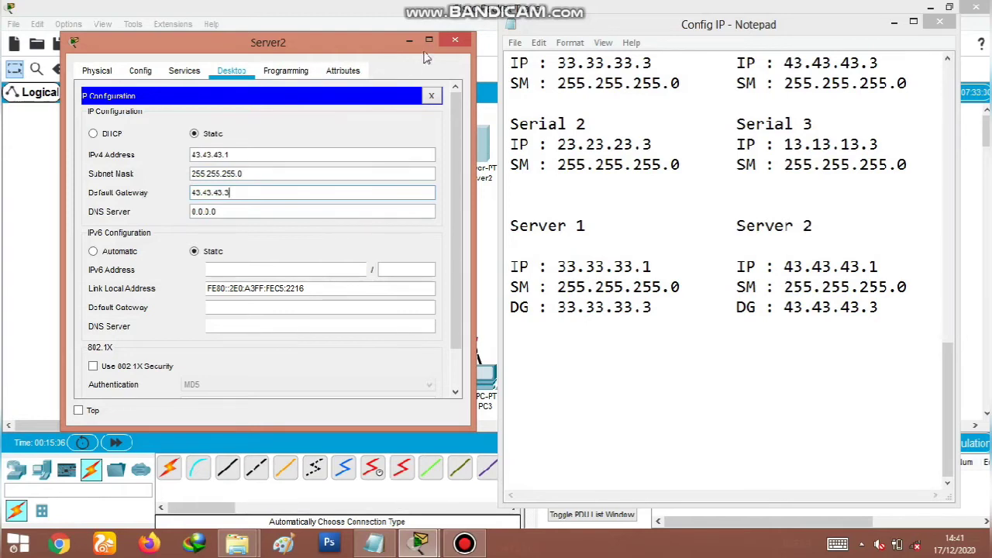
click(454, 40)
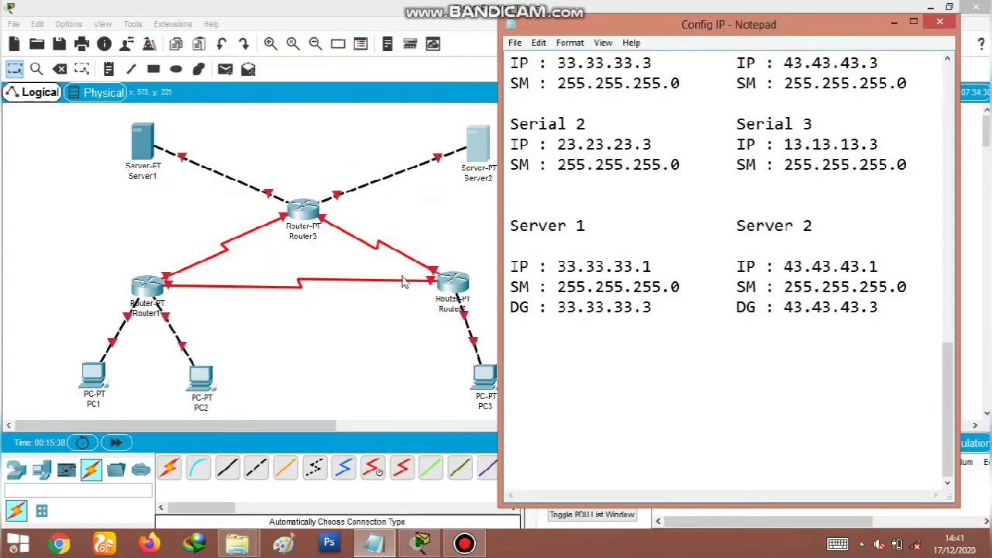
Step: Open Router1's FastEthernet0/0 interface configuration beside the Router 1 section of the Config IP notes in Notepad
scroll(714, 245, up, 2)
scroll(714, 245, up, 4)
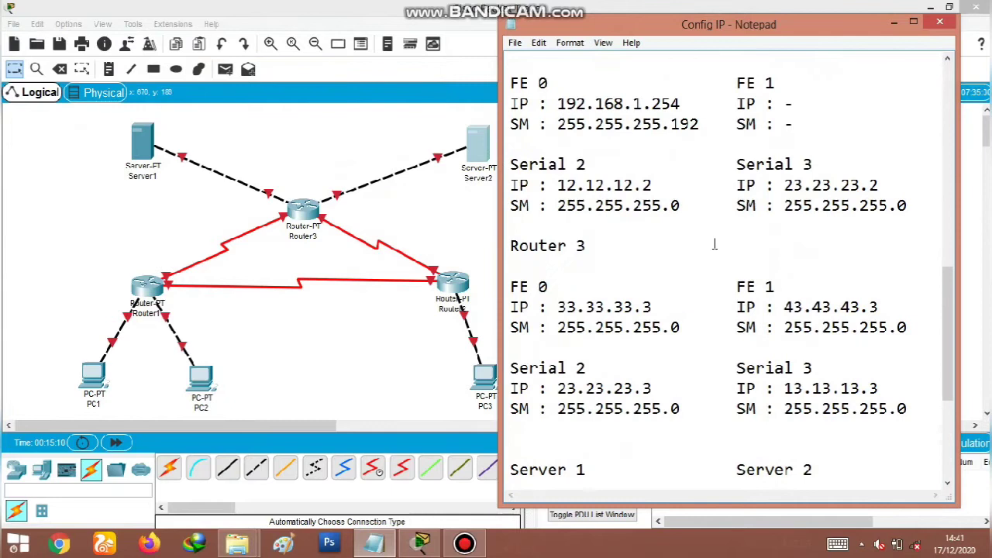
scroll(714, 245, up, 2)
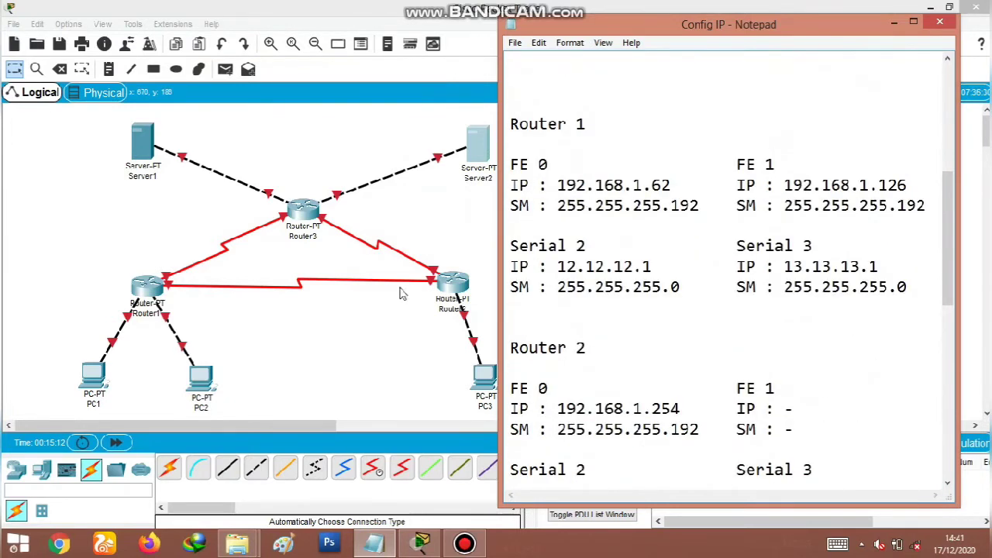
click(149, 291)
click(149, 291)
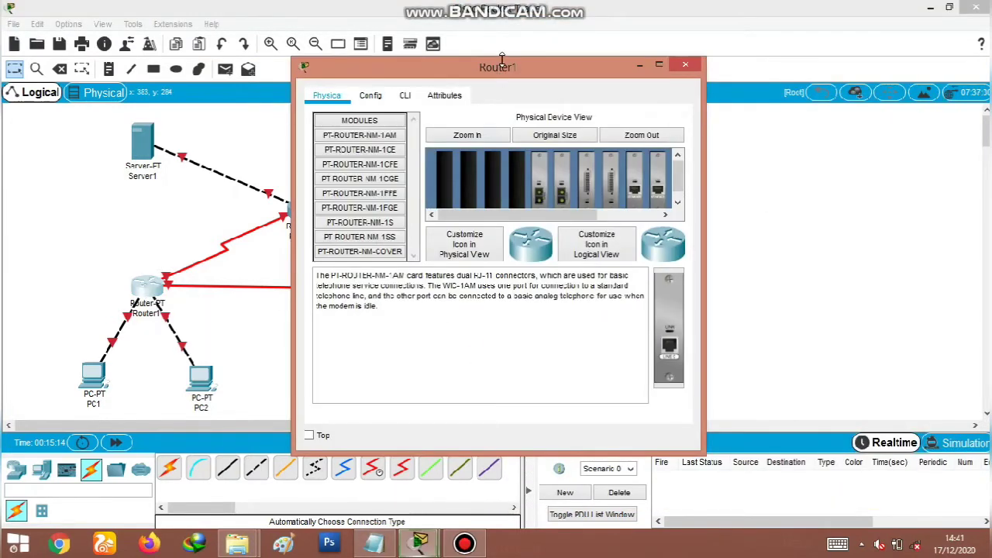
drag(498, 67, 276, 37)
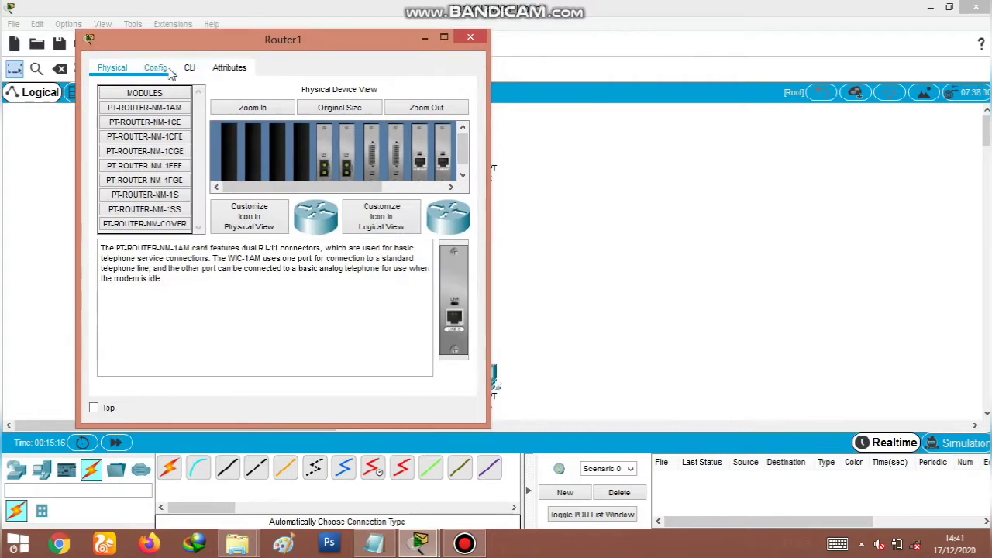
click(155, 68)
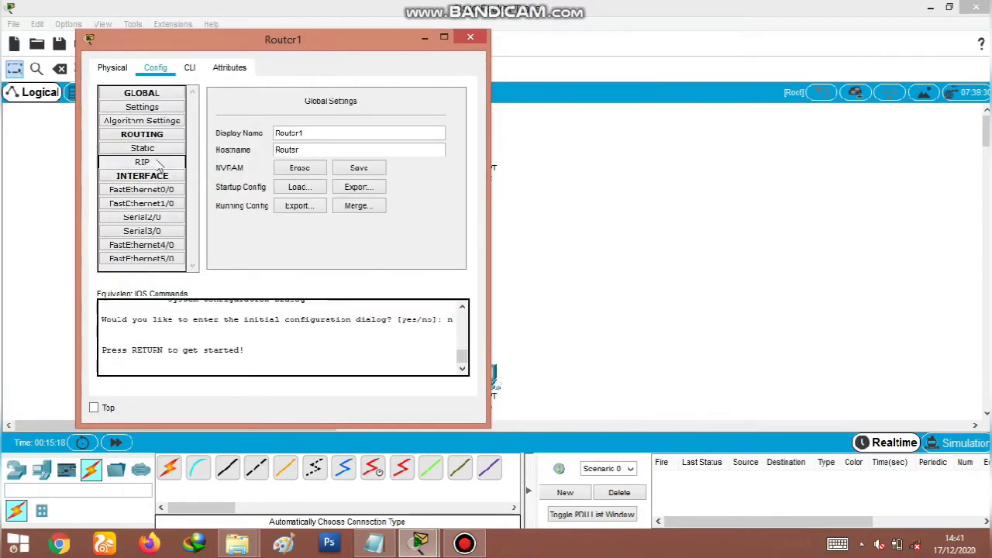
click(152, 190)
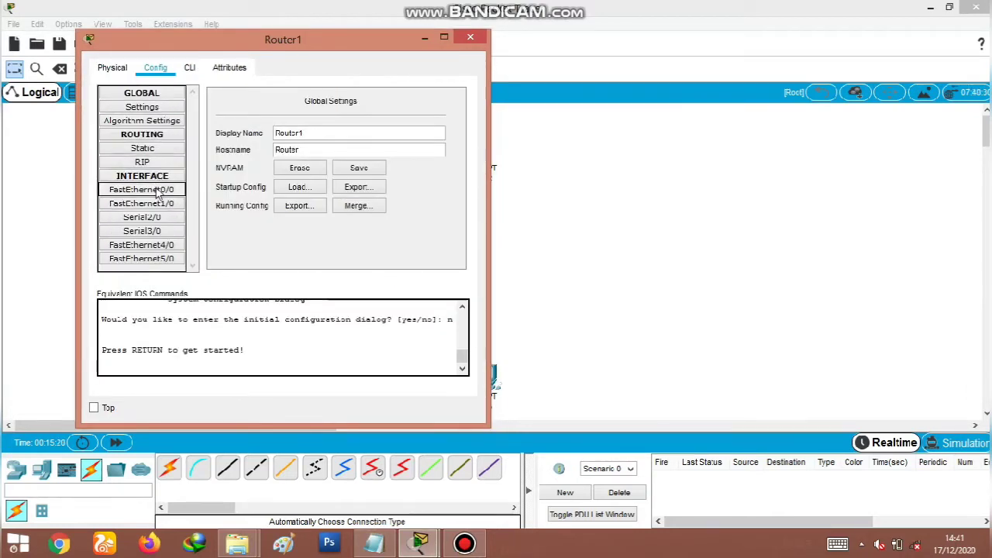
click(374, 542)
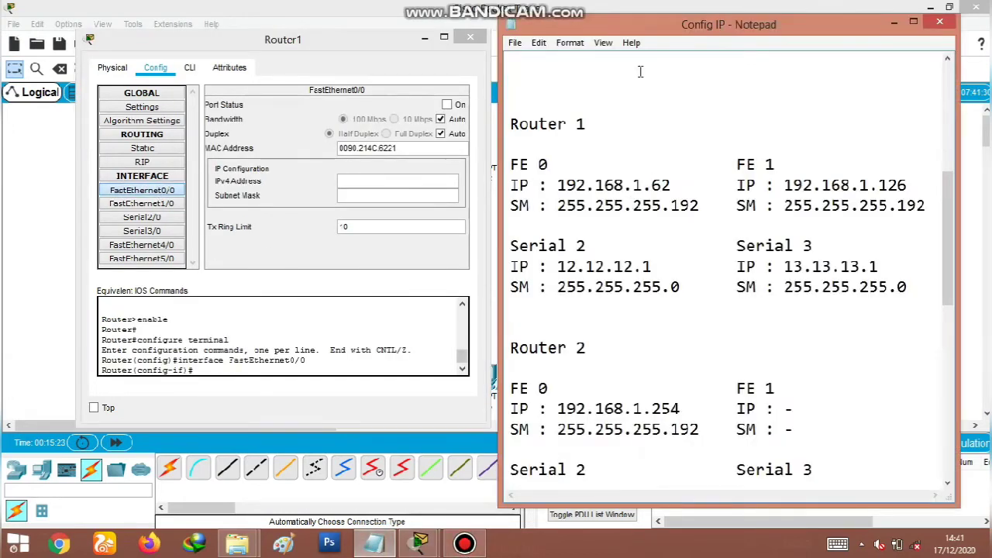
Step: Give Router1's FastEthernet0/0 the IPv4 address 192.168.1.62 and subnet mask 255.255.255.192, and turn the port on
click(367, 183)
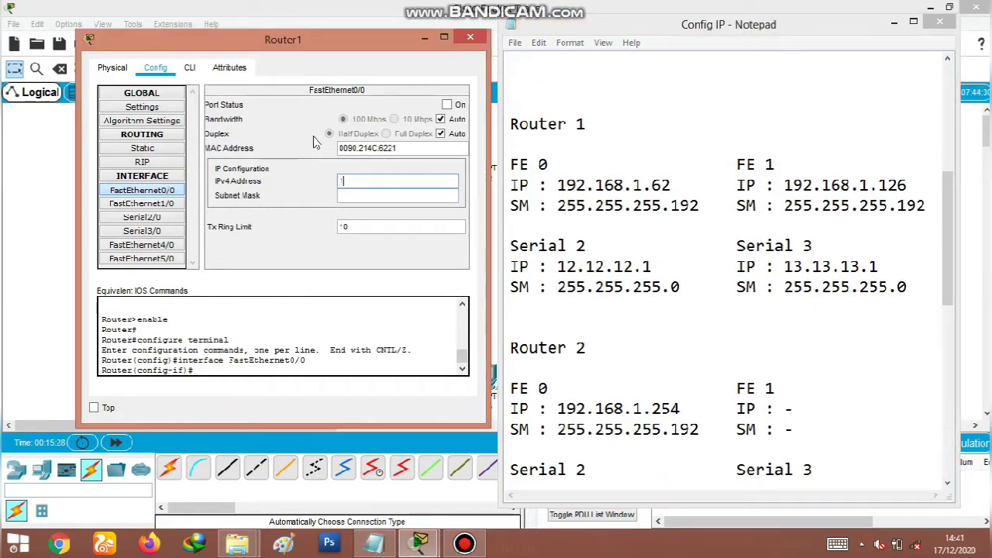
text(192.168.1.62)
click(415, 195)
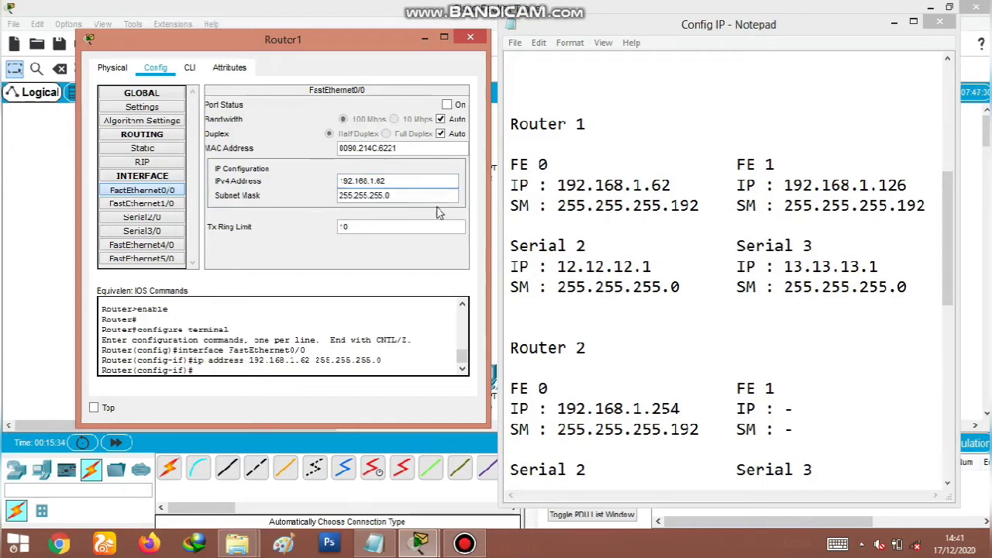
text(192)
key(Return)
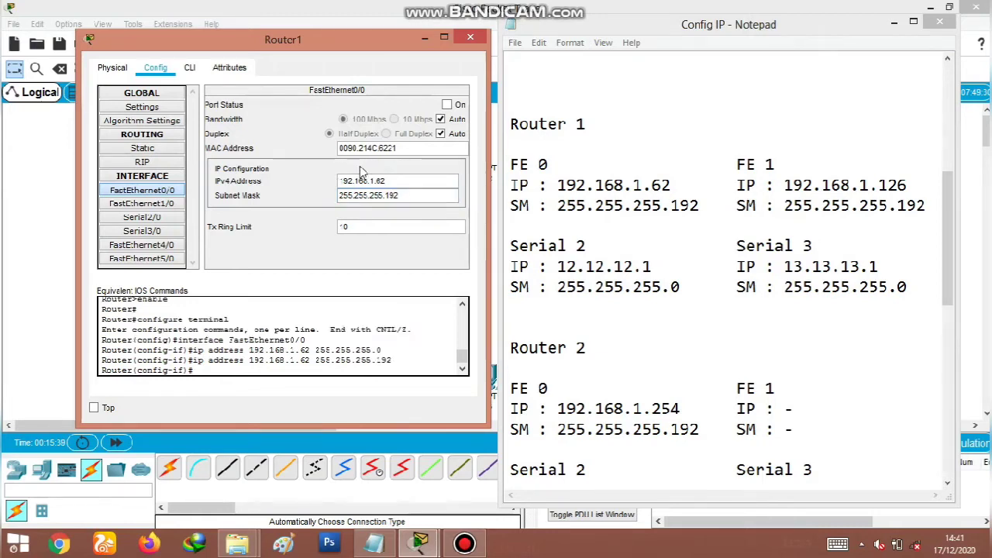
click(448, 104)
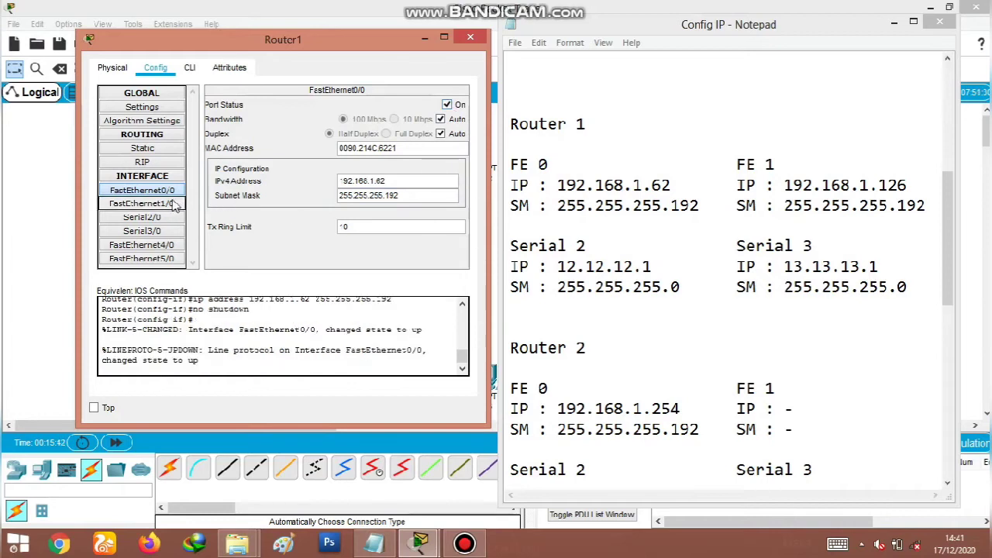
Step: Give Router1's FastEthernet1/0 the IPv4 address 192.168.1.126 and subnet mask 255.255.255.192, and turn the port on
click(142, 203)
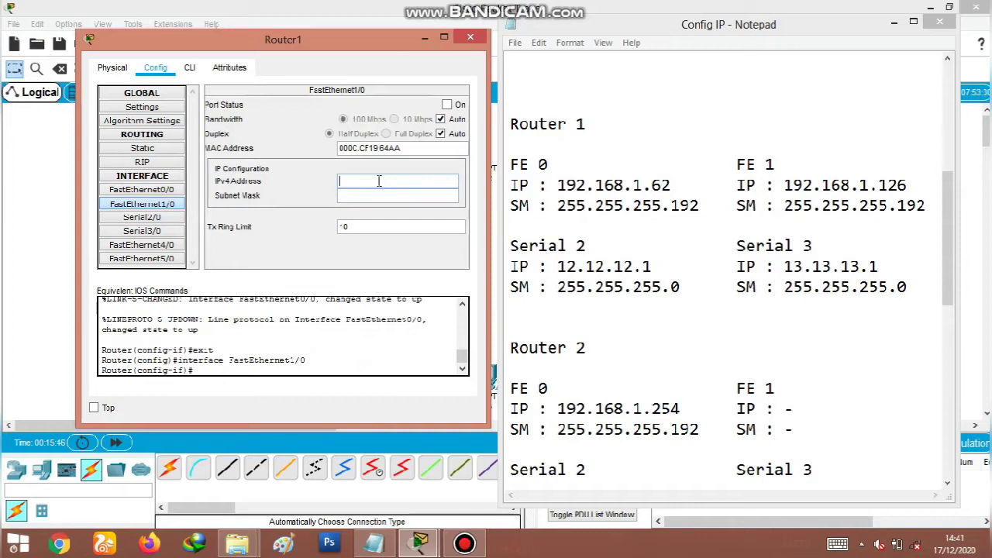
text(192.168.1.126)
click(408, 195)
text(255.255.255.192)
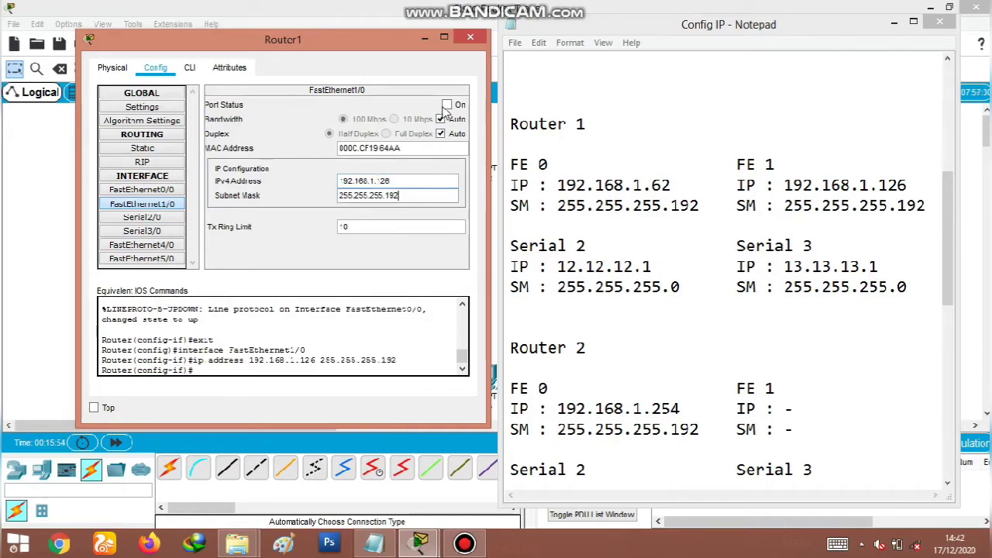
click(448, 105)
click(448, 105)
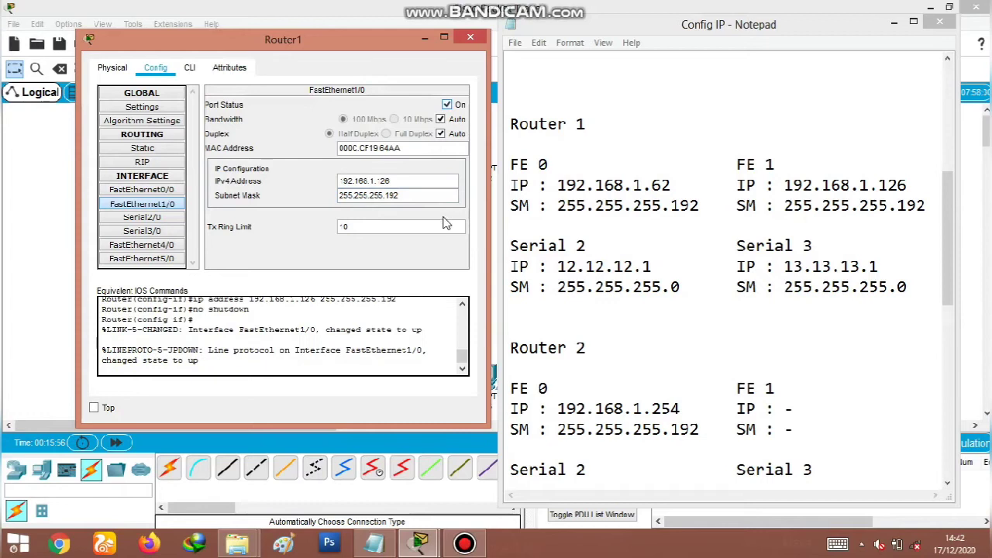
Step: Give Router1's Serial2/0 the IPv4 address 12.12.12.1 and subnet mask 255.255.255.0, and turn the port on
click(151, 218)
click(391, 166)
text(12)
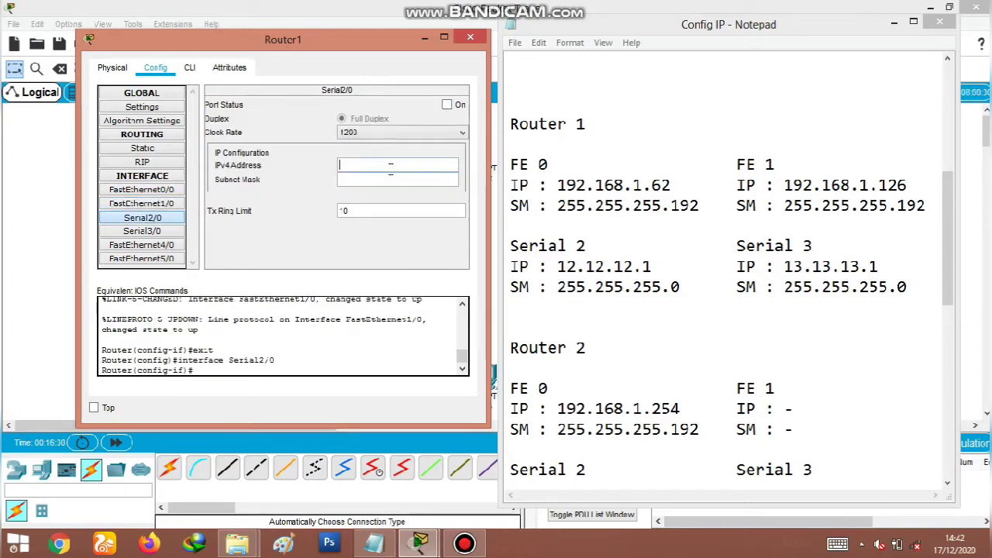
text(.12.12.1)
click(428, 181)
key(BackSpace)
key(BackSpace)
key(BackSpace)
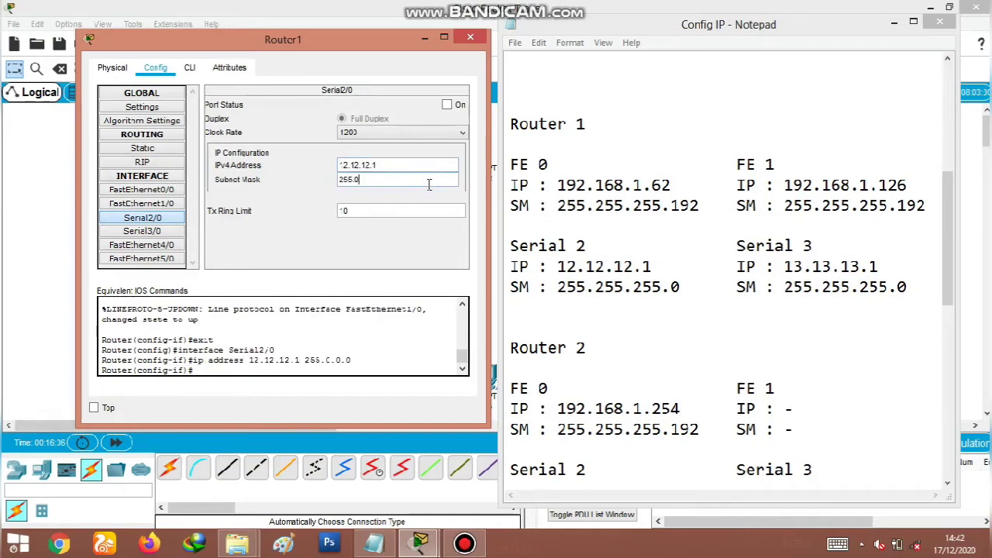
text(255.255.0)
click(446, 104)
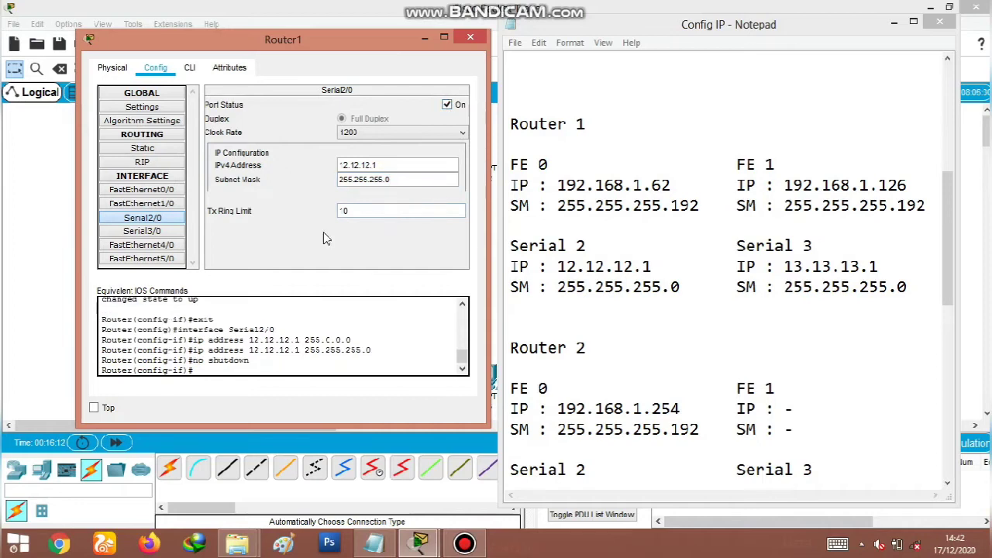
Step: Give Router1's Serial3/0 the IPv4 address 13.13.13.1 and subnet mask 255.255.255.0, turn the port on, and close Router1's window
click(175, 231)
click(389, 164)
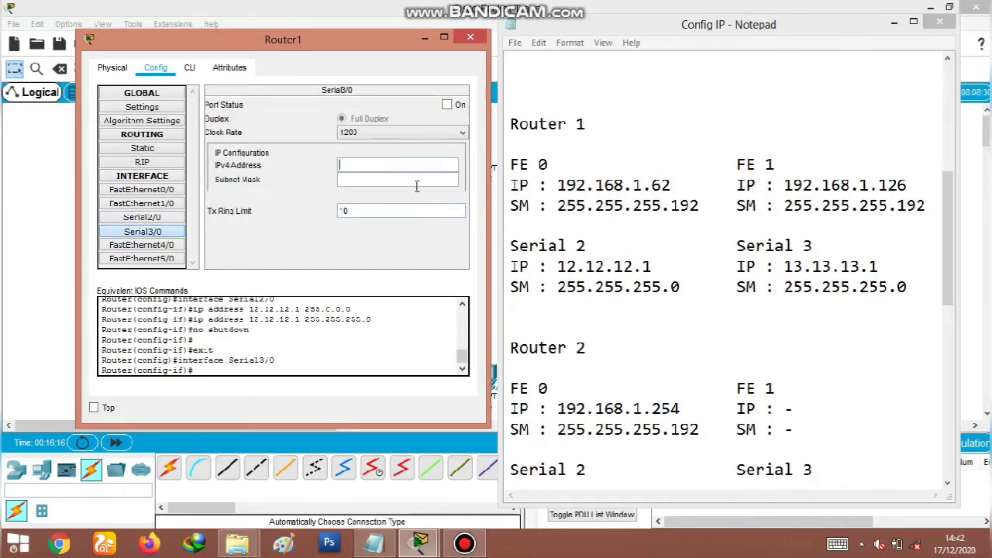
text(13.13)
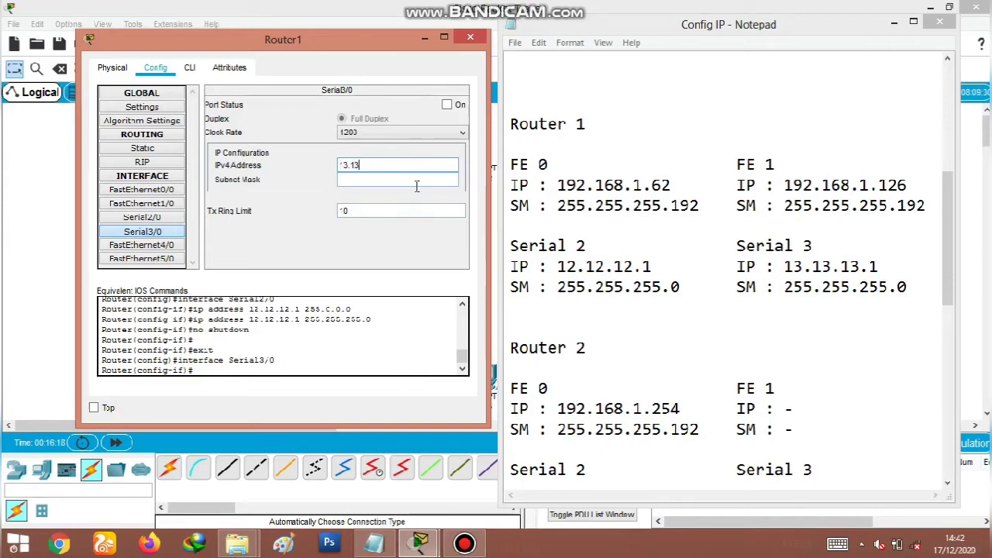
text(.13.1)
click(416, 182)
key(BackSpace)
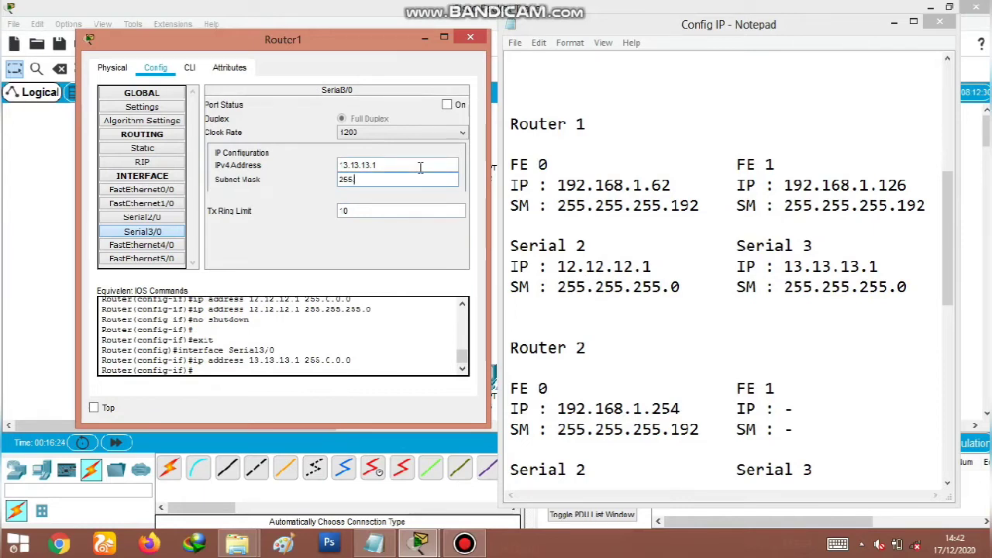
text(.255.255.25)
key(BackSpace)
key(BackSpace)
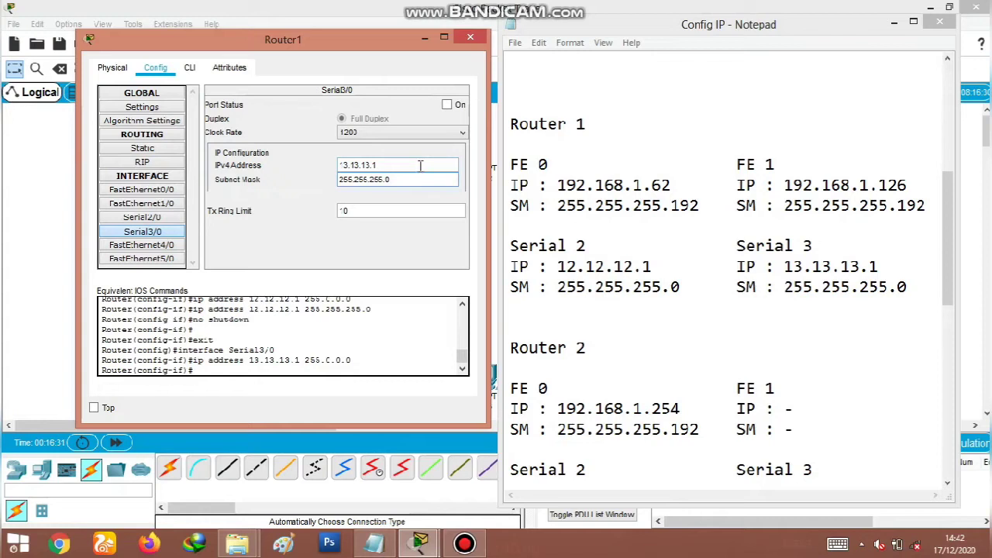
key(Return)
click(446, 104)
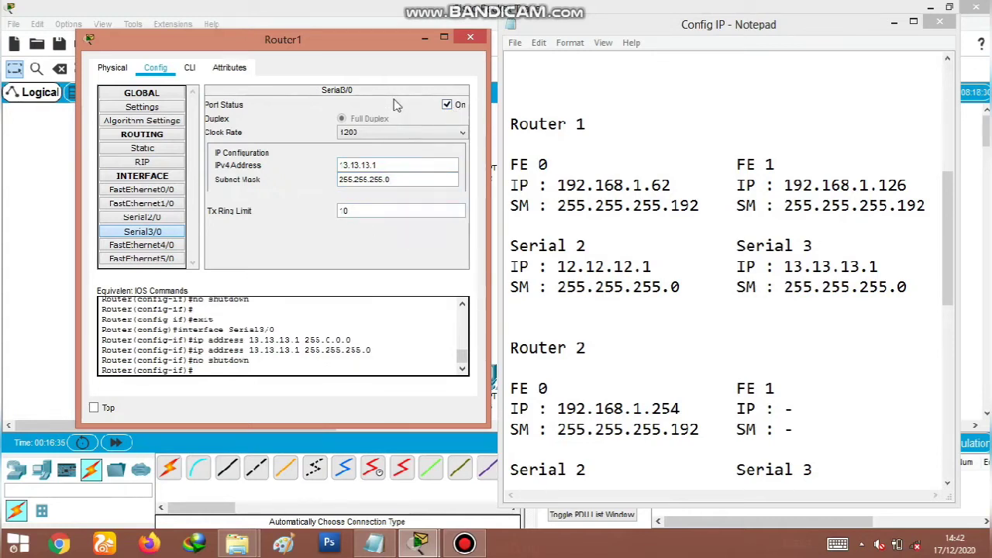
click(469, 37)
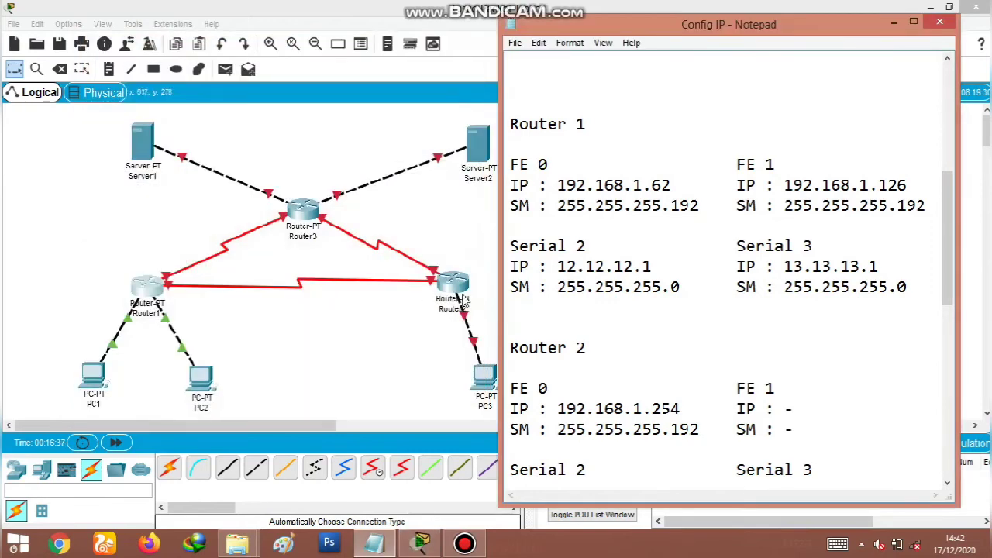
Step: Open Router2's FastEthernet0/0 interface configuration beside the Router 2 section of the Config IP notes in Notepad
click(456, 288)
drag(508, 63, 272, 31)
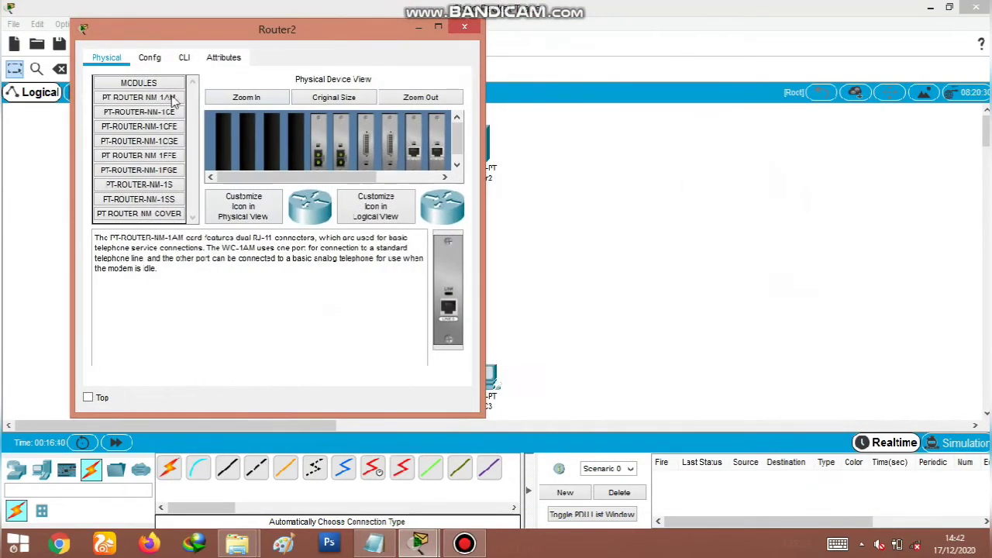
click(150, 58)
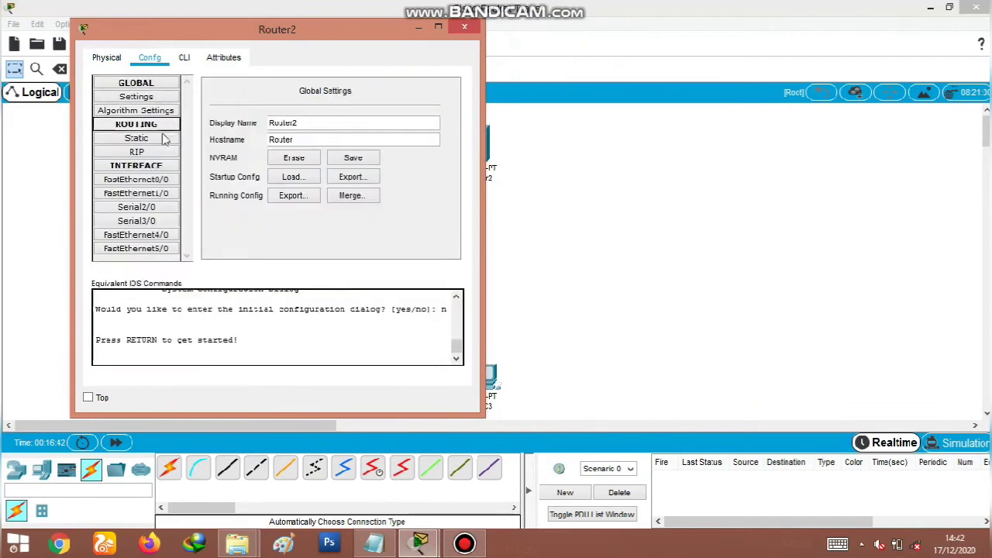
click(144, 180)
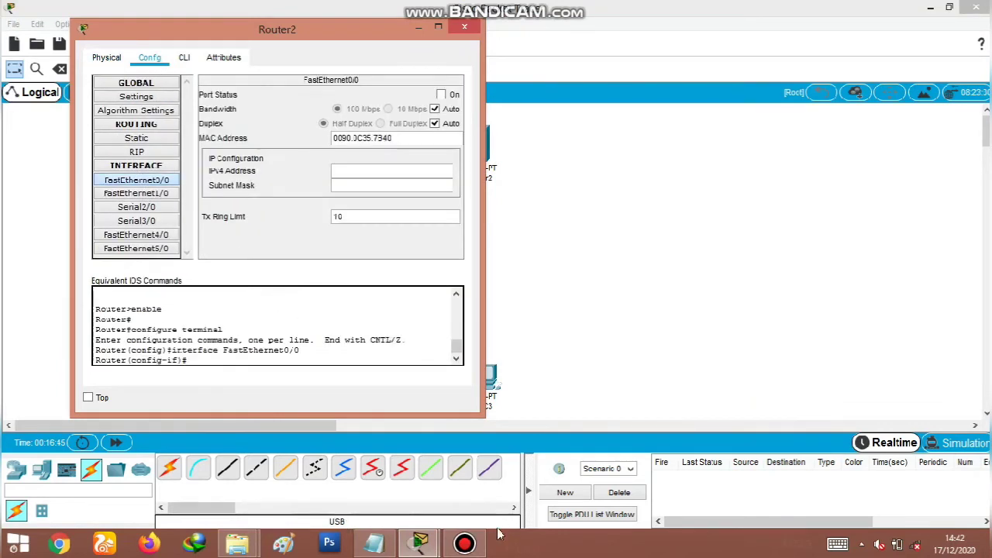
click(434, 545)
scroll(729, 219, down, 4)
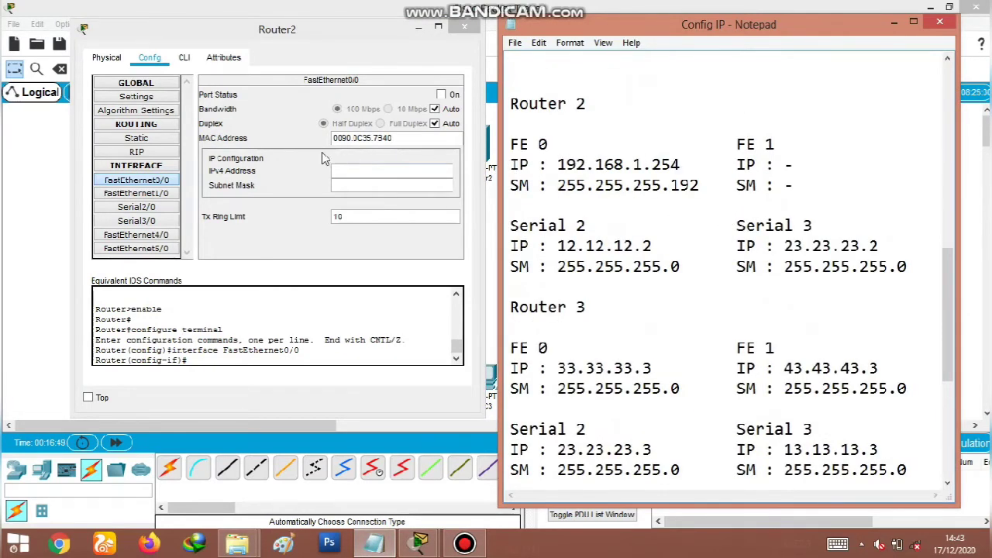
Step: Give Router2's FastEthernet0/0 the IPv4 address 192.168.1.254 and subnet mask 255.255.255.192, and turn the port on
click(363, 177)
text(192.168.1.254)
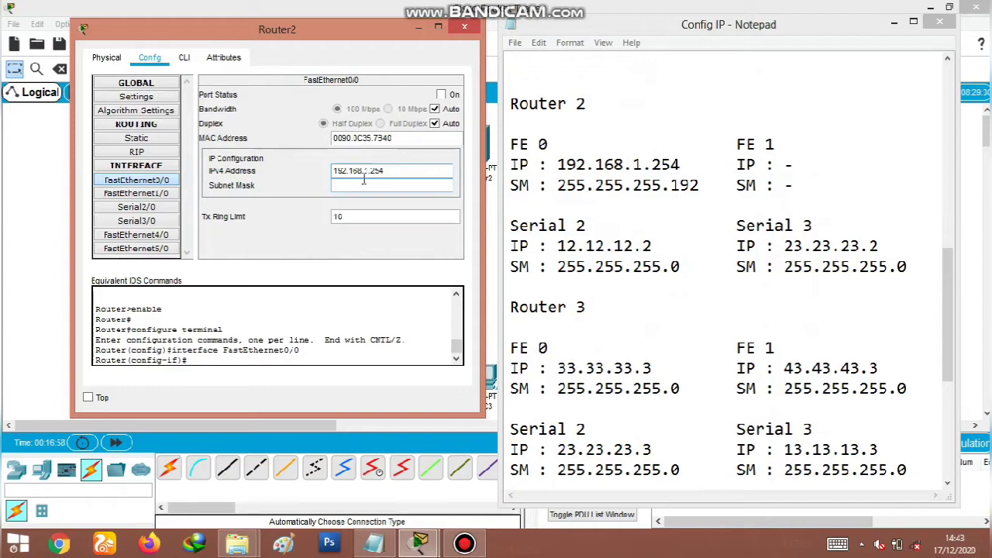
click(425, 188)
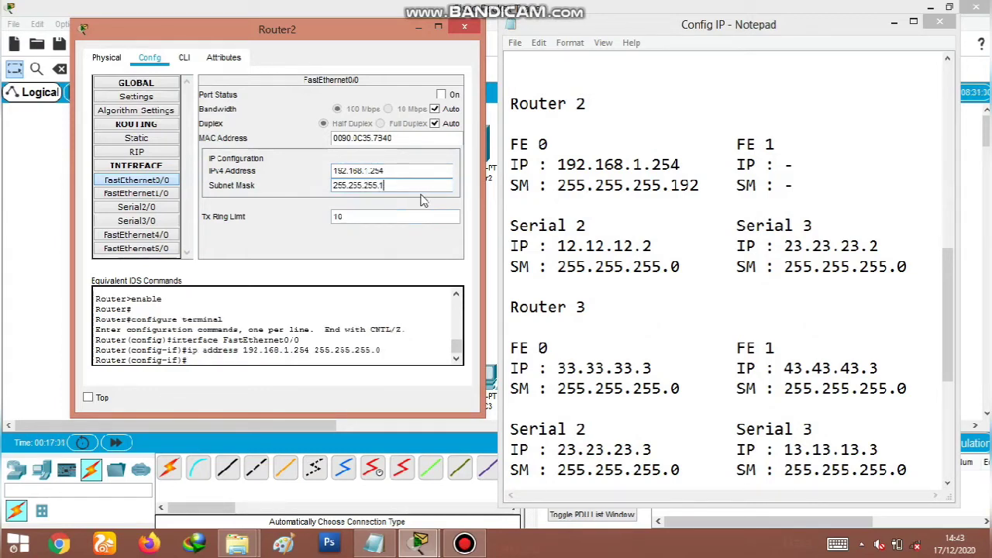
text(192)
click(441, 94)
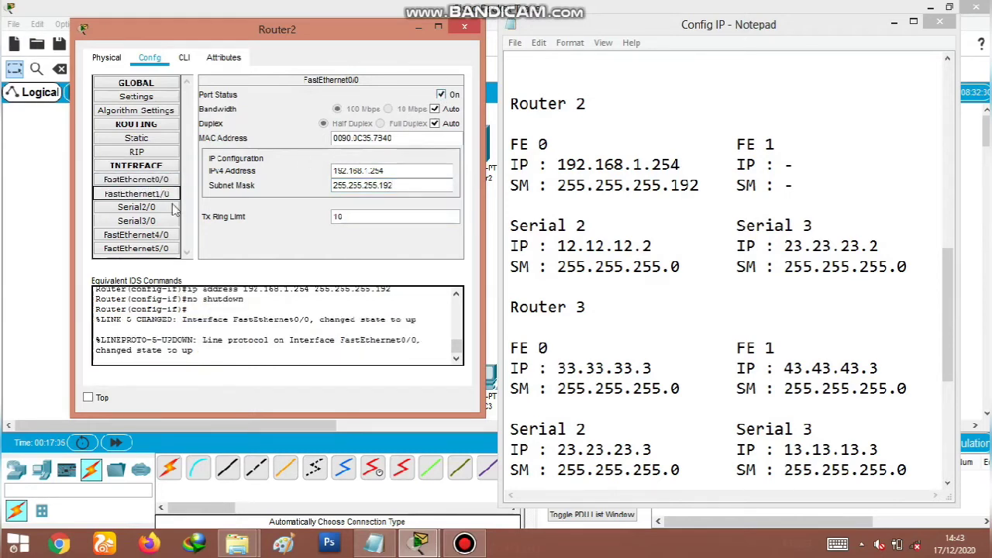
Step: Give Router2's Serial2/0 the IPv4 address 12.12.12.2 and subnet mask 255.255.255.0, and turn the port on
click(136, 193)
click(353, 171)
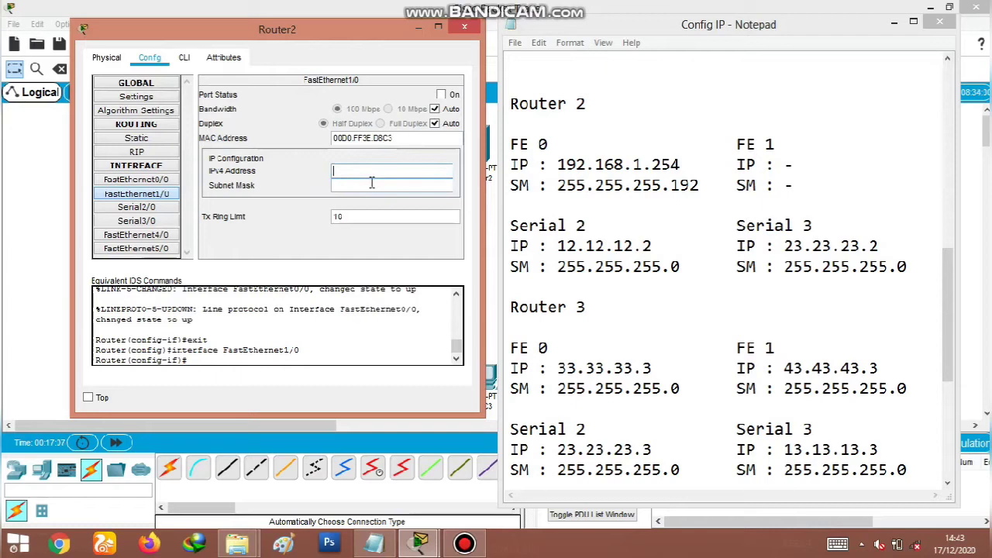
click(155, 207)
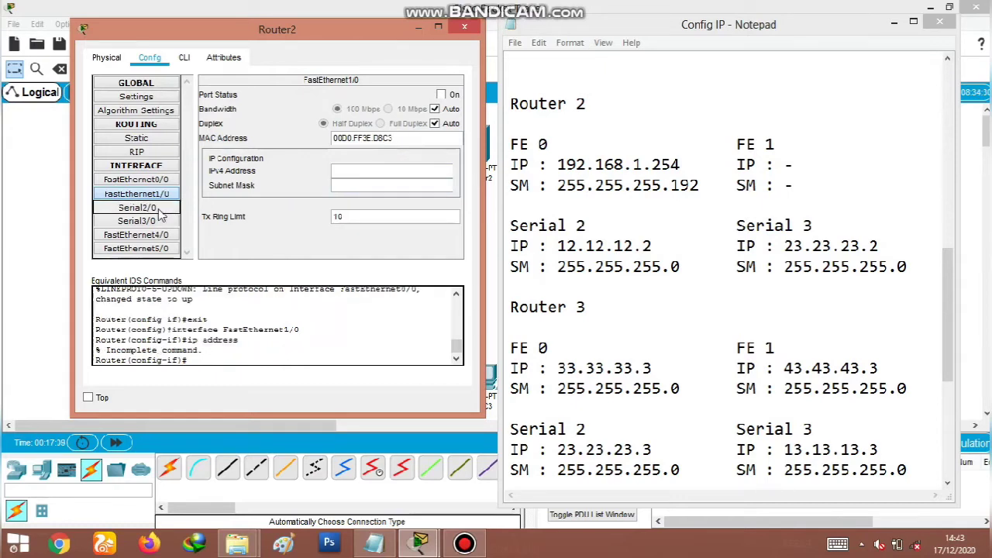
click(360, 152)
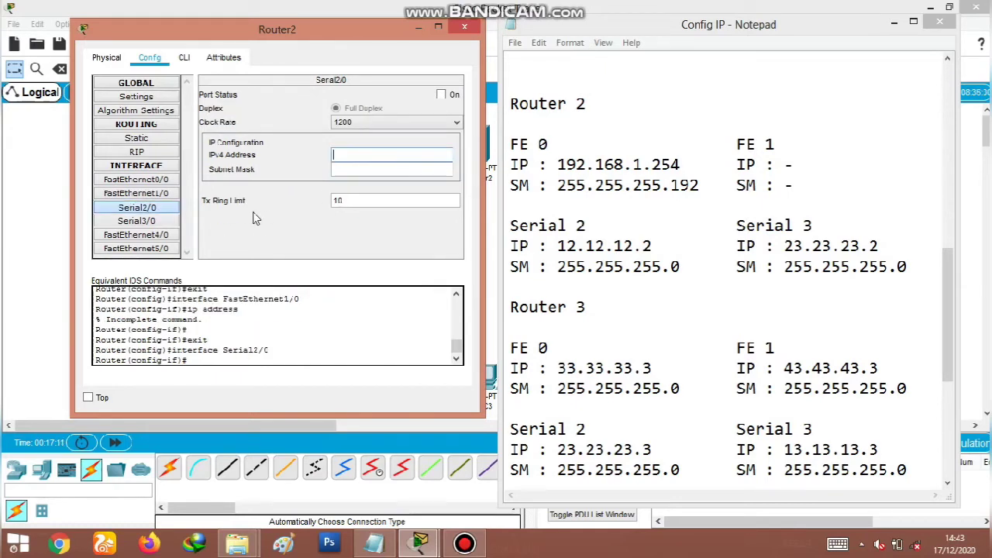
text(12.12.12.2)
click(384, 171)
drag(383, 170, 350, 174)
key(BackSpace)
key(BackSpace)
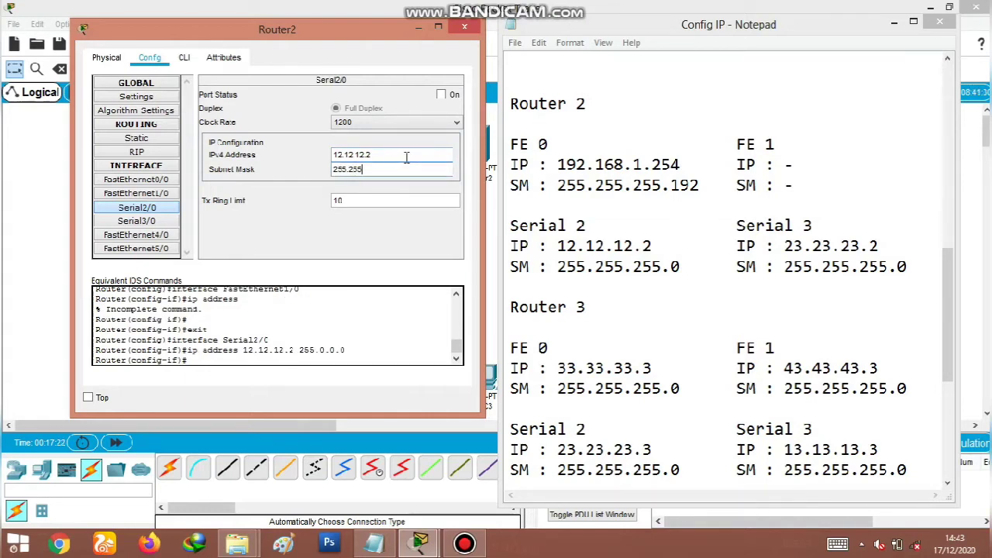
text(255.255.255.0)
click(441, 94)
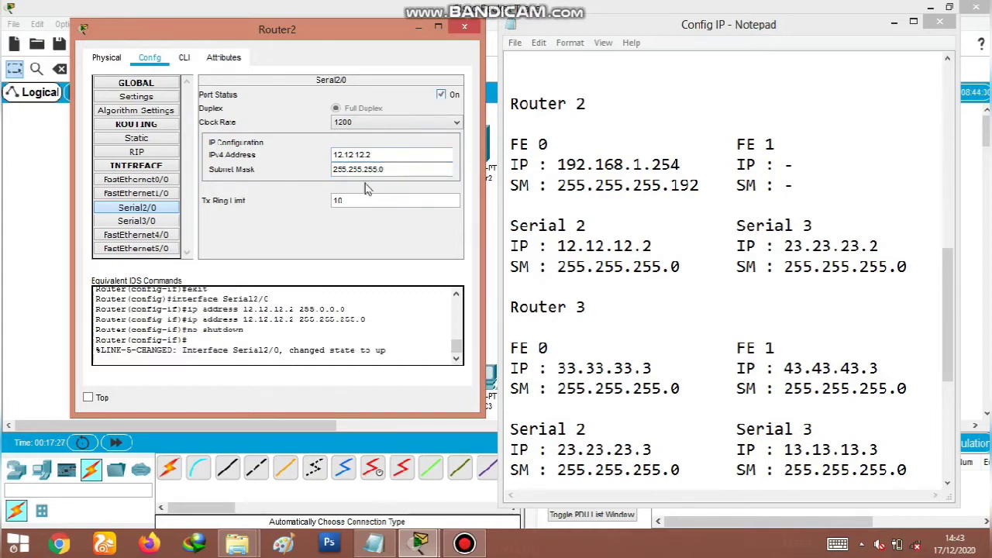
Step: Give Router2's Serial3/0 the IPv4 address 23.23.23.2 and subnet mask 255.255.255.0, turn the port on, and close Router2's window
click(154, 221)
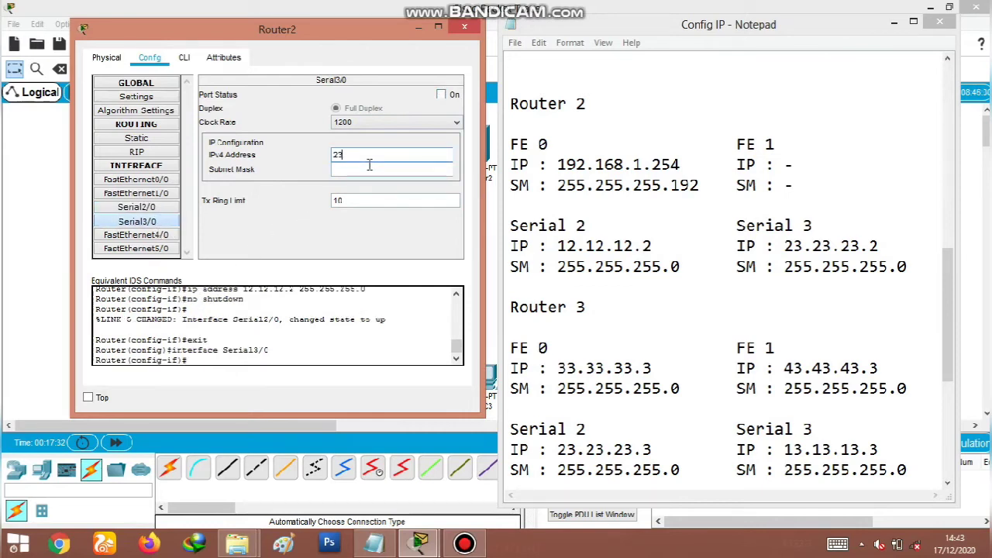
text(23.23.23.2)
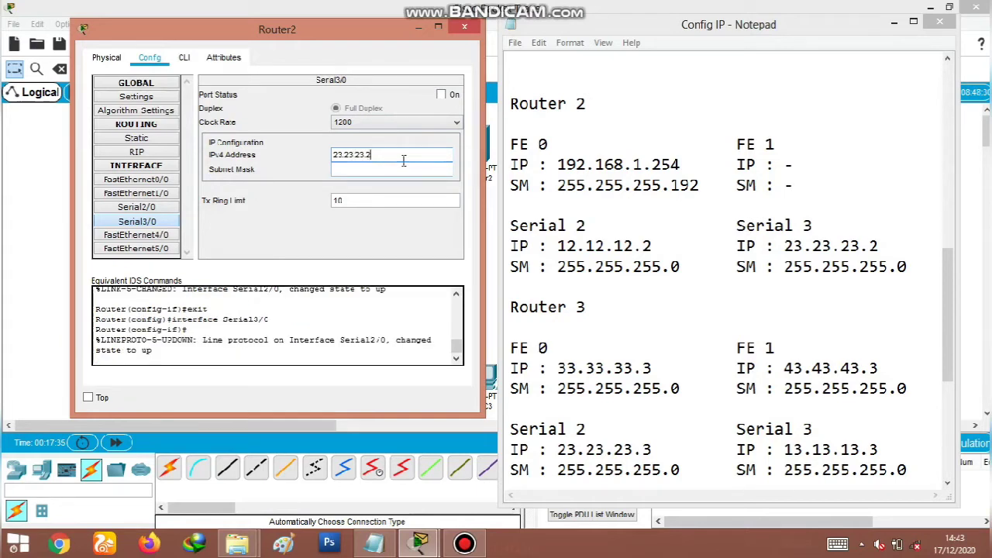
click(359, 169)
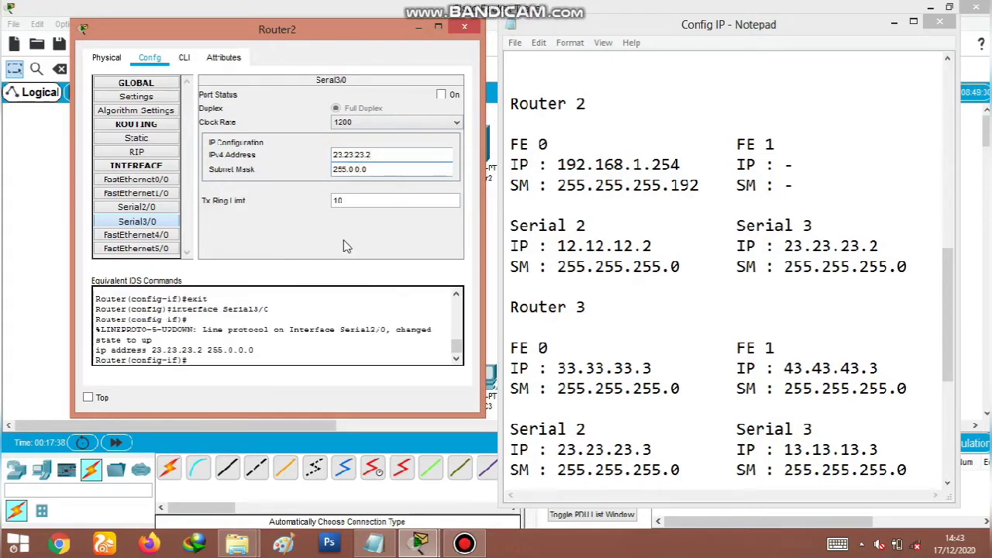
drag(376, 171, 357, 172)
text(255.255.)
click(441, 94)
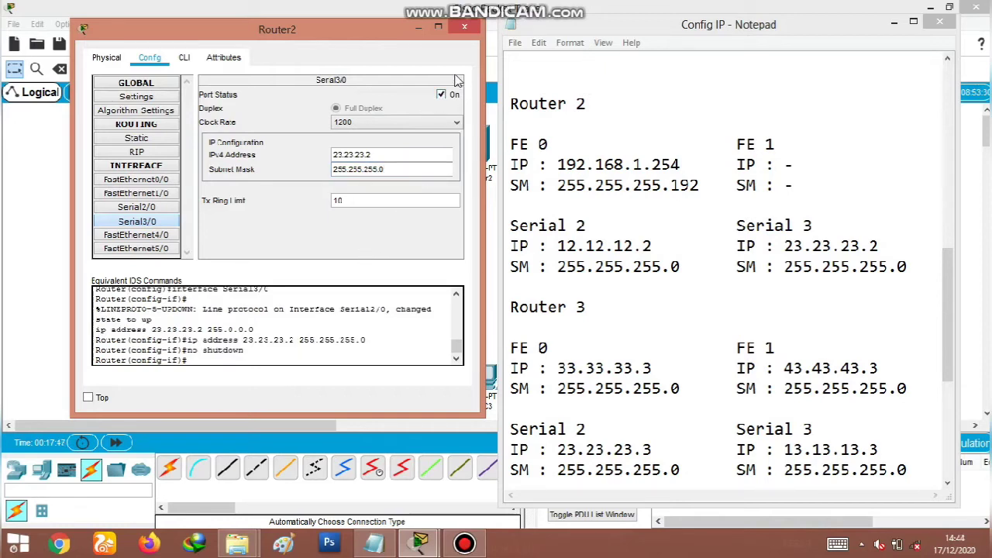
click(465, 29)
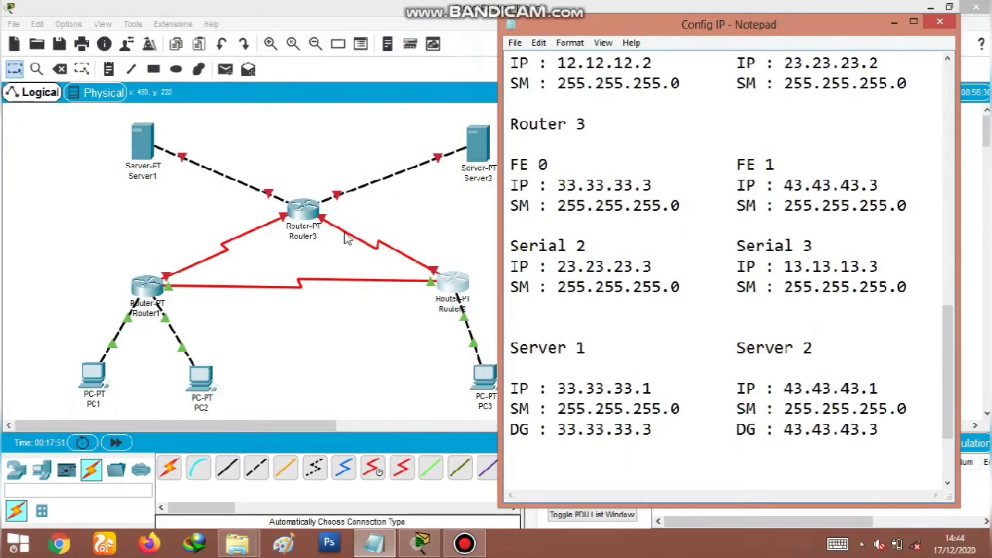
Step: Open Router3's FastEthernet0/0 interface configuration beside the Router 3 section of the Config IP notes in Notepad
click(305, 210)
click(371, 95)
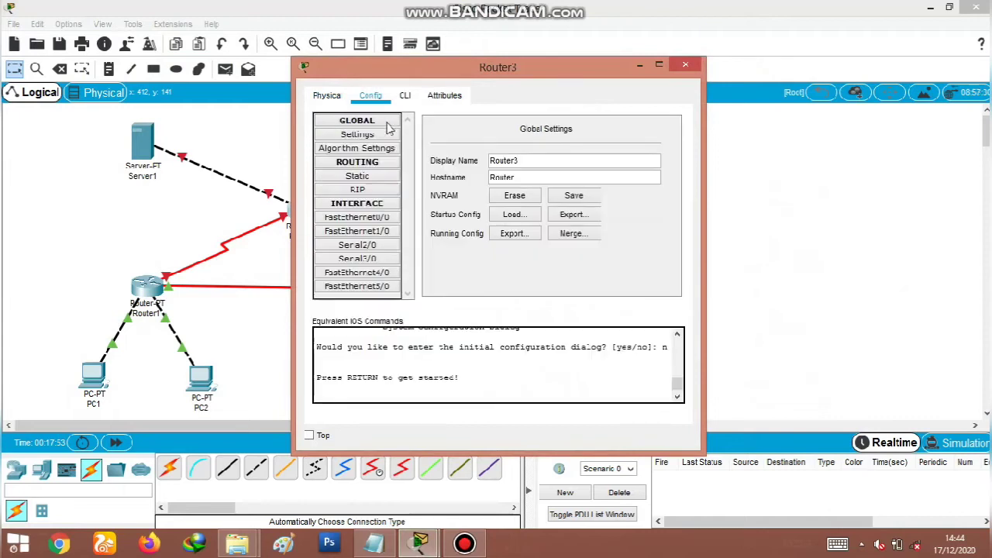
click(356, 217)
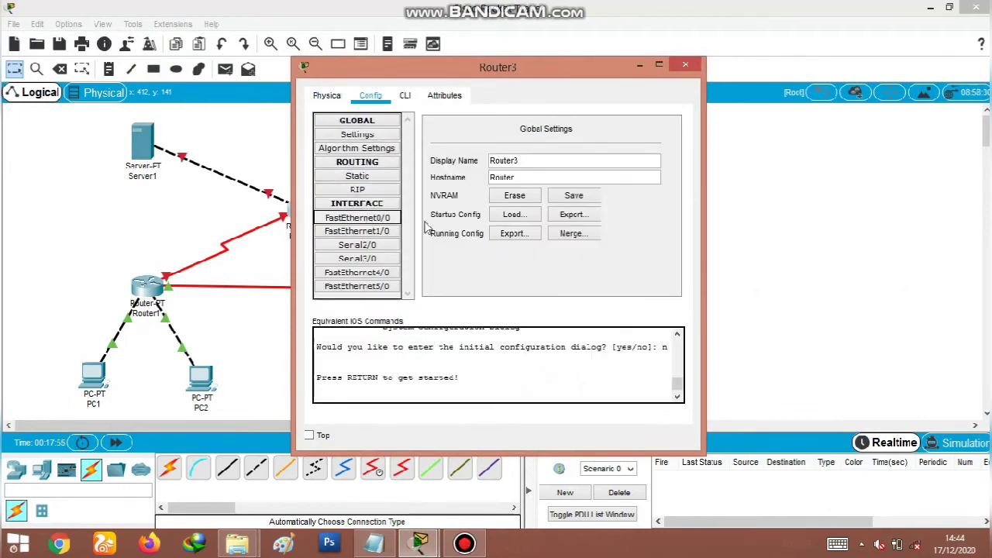
drag(534, 69, 259, 61)
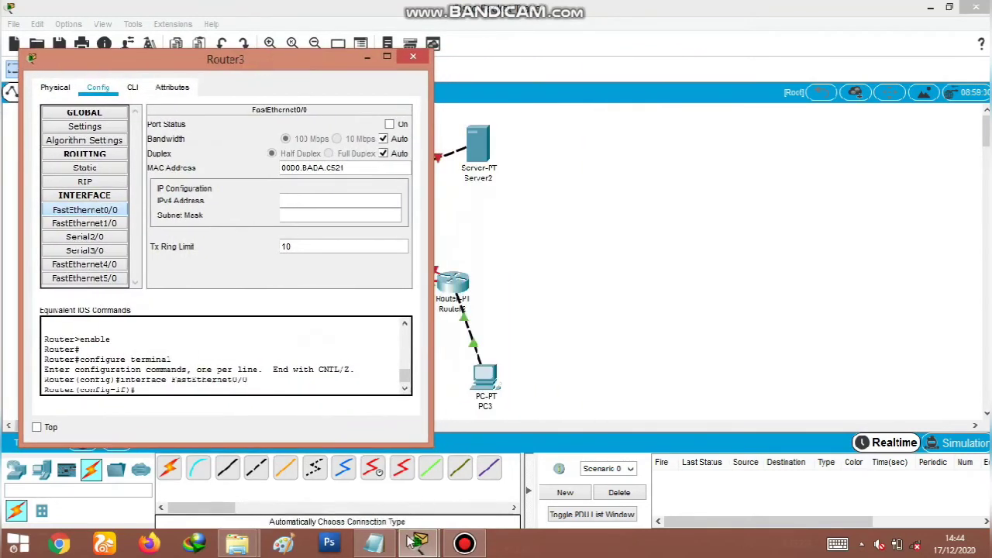
click(375, 543)
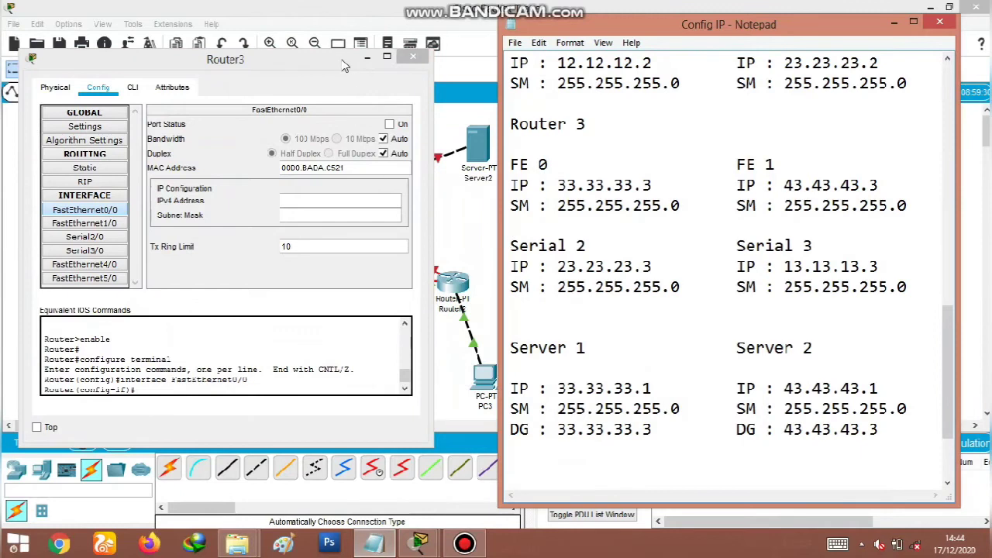
drag(233, 59, 271, 60)
Step: Give Router3's FastEthernet0/0 the IPv4 address 33.33.33.3 and subnet mask 255.255.255.0, and turn the port on
click(335, 200)
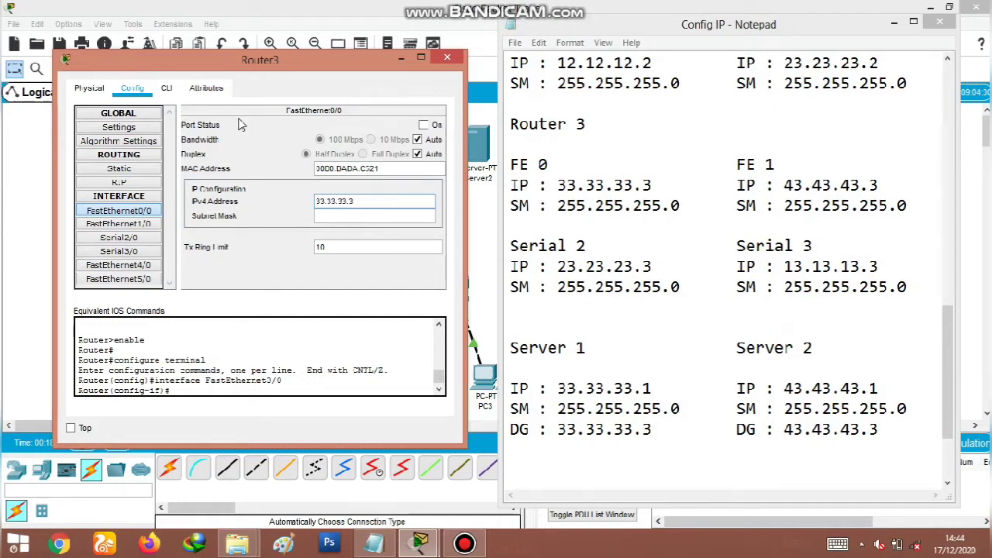
click(336, 216)
drag(349, 217, 334, 217)
key(BackSpace)
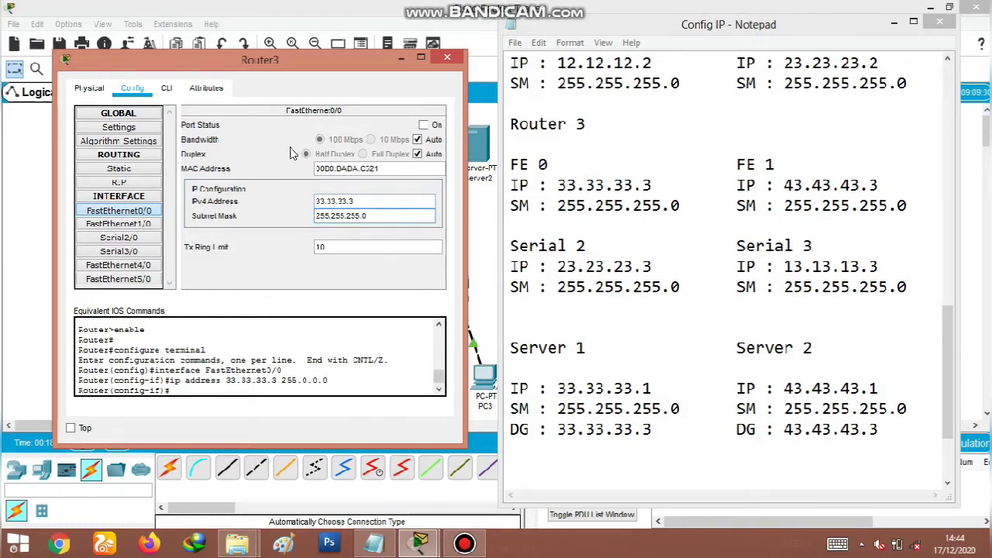
key(Return)
click(423, 126)
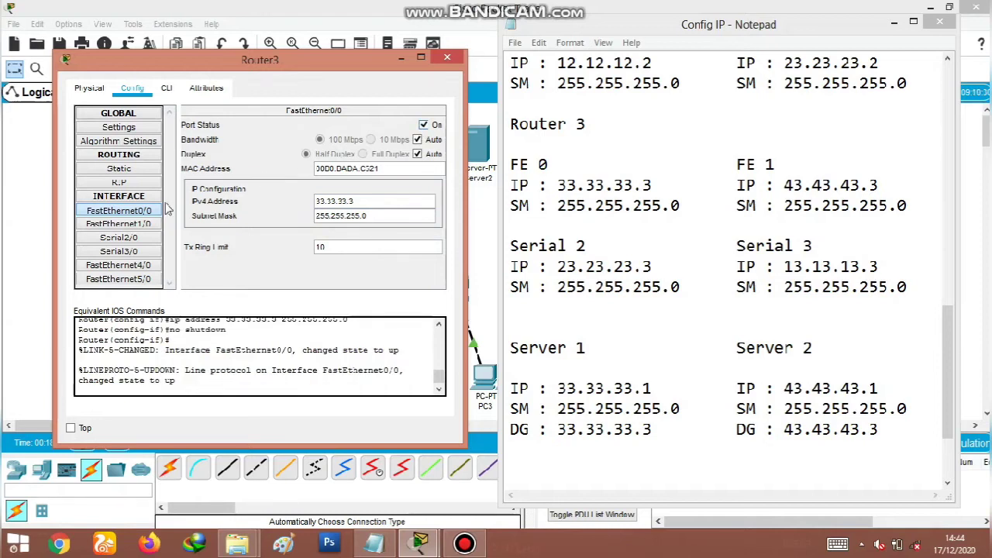
Step: Give Router3's FastEthernet1/0 the IPv4 address 43.43.43.3 and subnet mask 255.255.255.0, and turn the port on
click(145, 230)
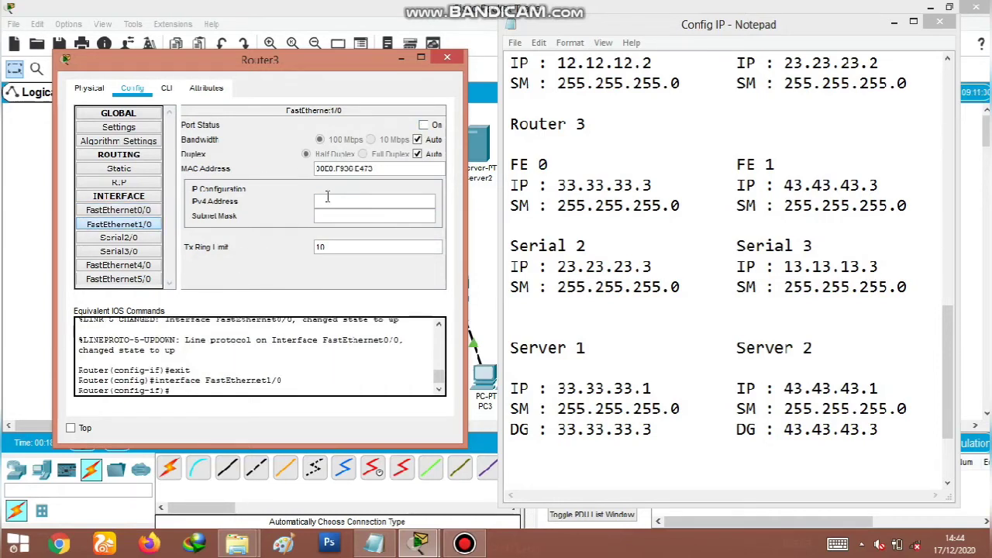
text(43.43.43.3)
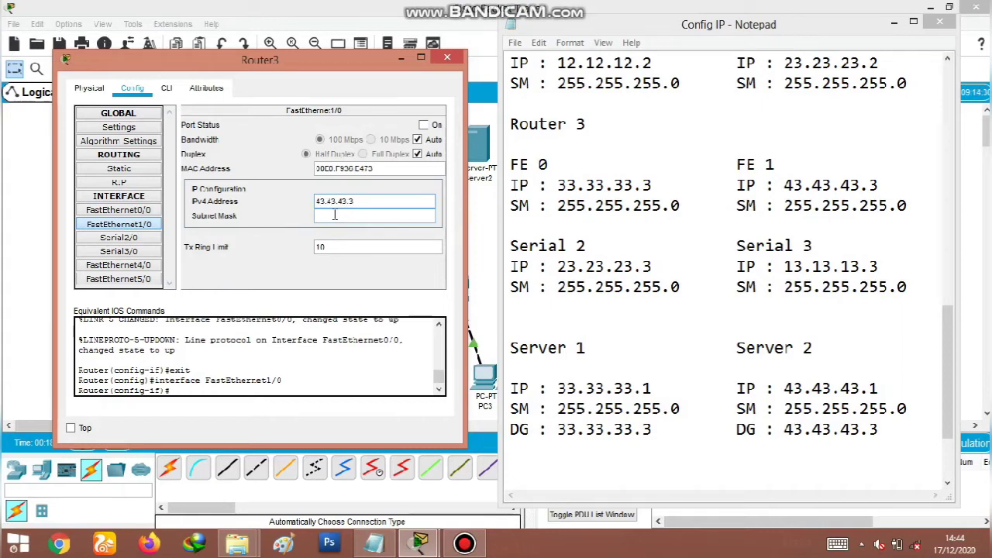
click(335, 215)
drag(353, 217, 318, 221)
key(End)
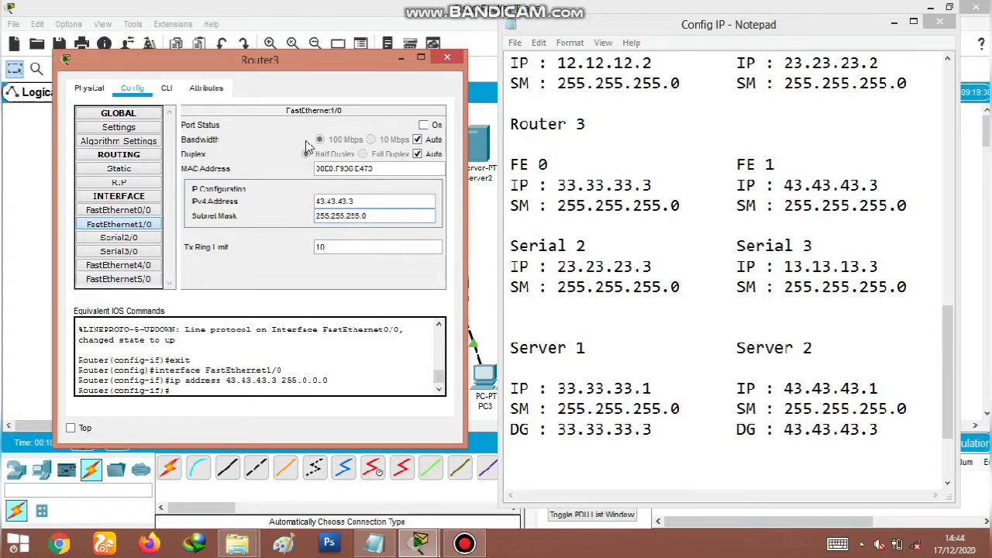
key(Return)
click(423, 125)
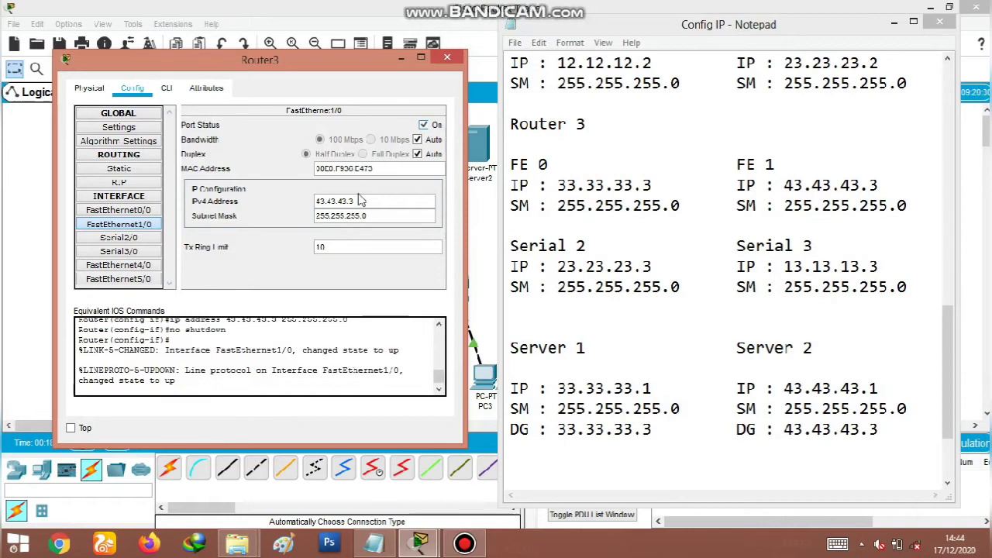
Step: Give Router3's Serial2/0 the IPv4 address 23.23.23.3 and subnet mask 255.255.255.0, and turn the port on
click(118, 237)
click(329, 187)
text(23.23)
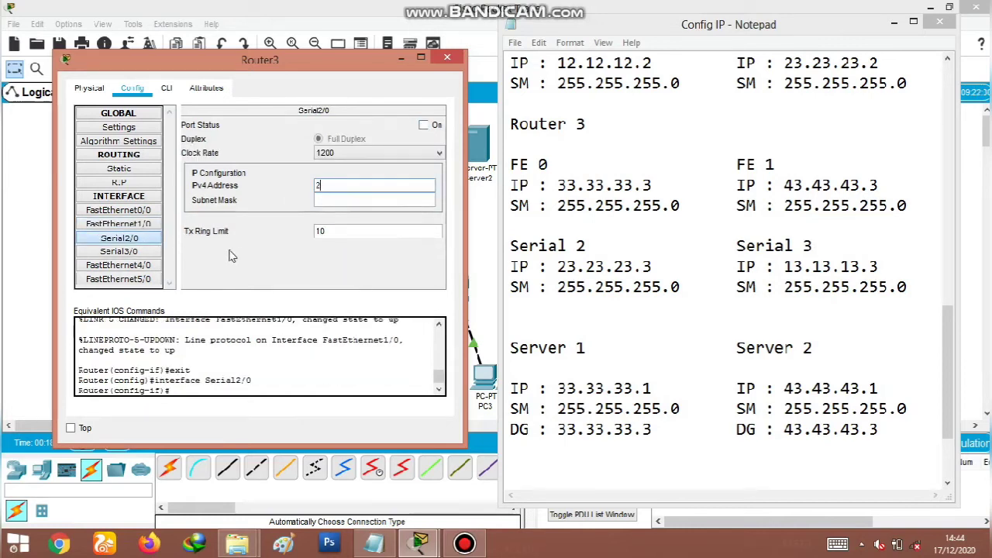
text(.3)
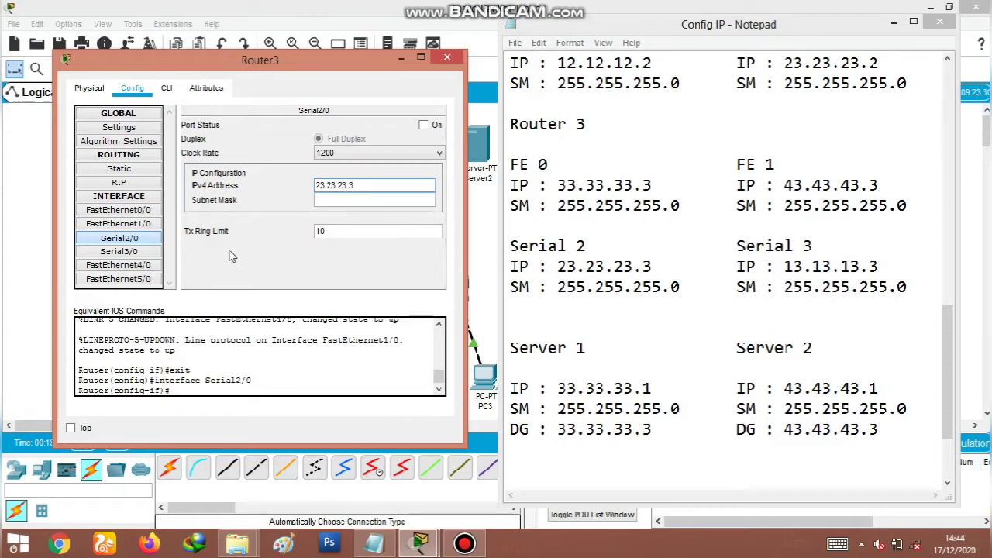
click(341, 200)
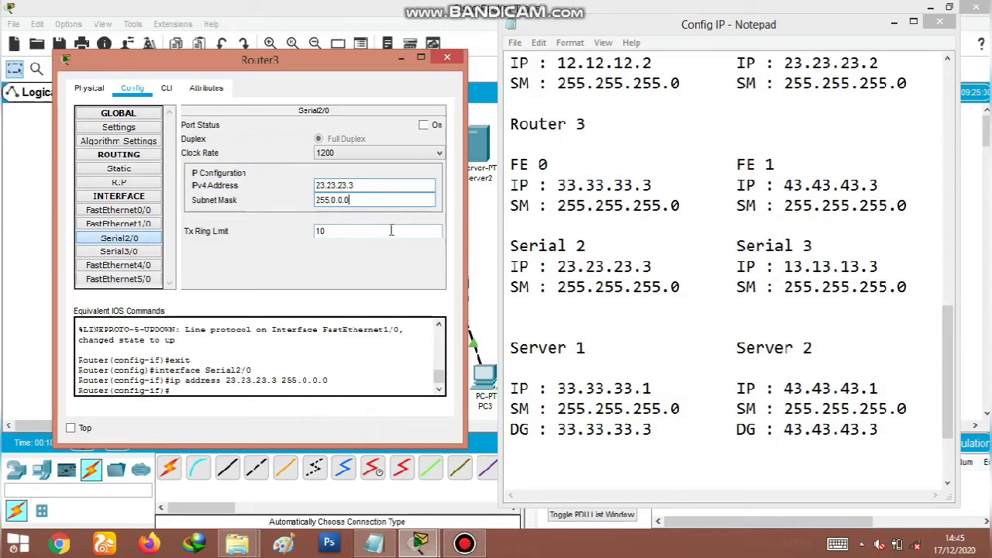
text(255.255.255)
key(BackSpace)
key(BackSpace)
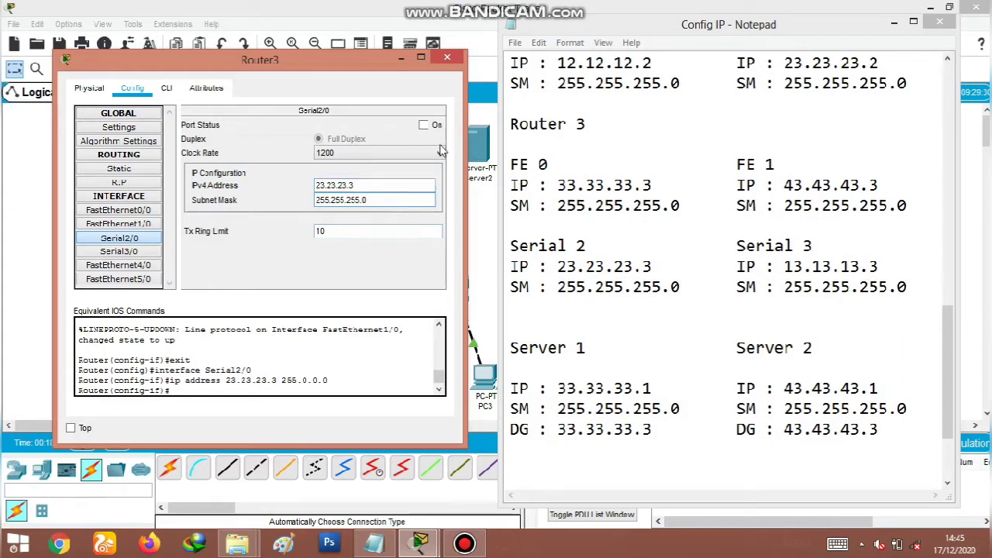
click(423, 124)
Step: Give Router3's Serial3/0 the IPv4 address 13.13.13.3 and subnet mask 255.255.255.0, turn the port on, and close Router3's window
click(119, 251)
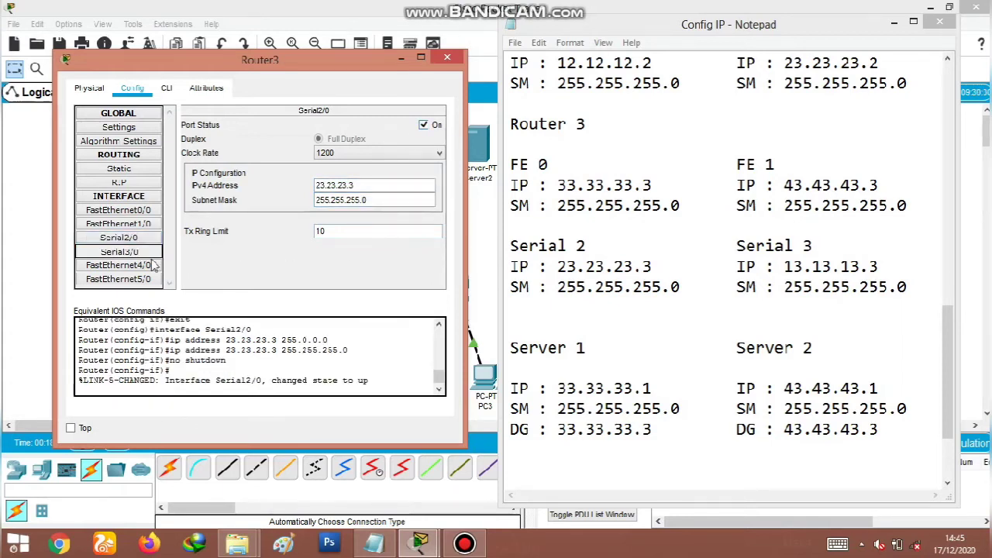
click(361, 185)
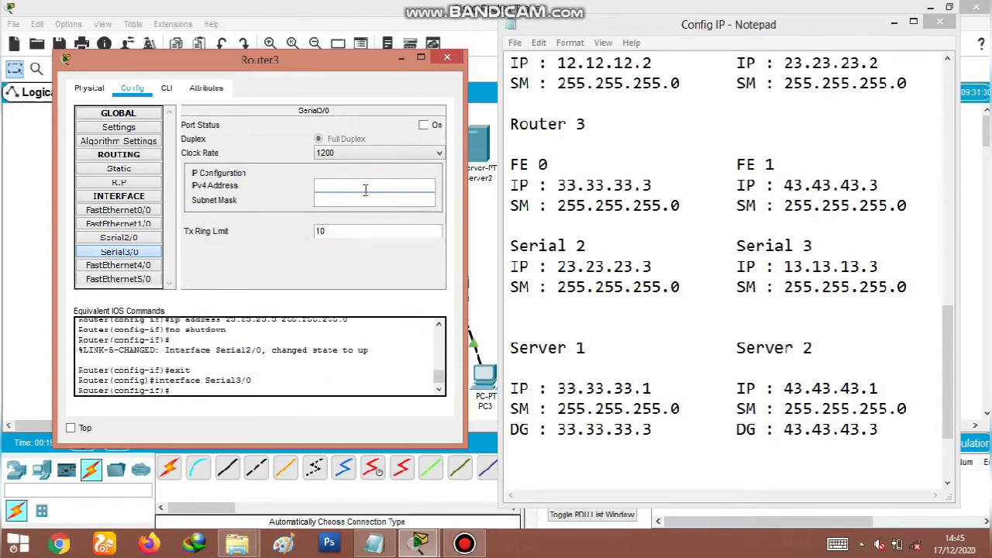
text(13.13.13.3)
key(Tab)
click(363, 202)
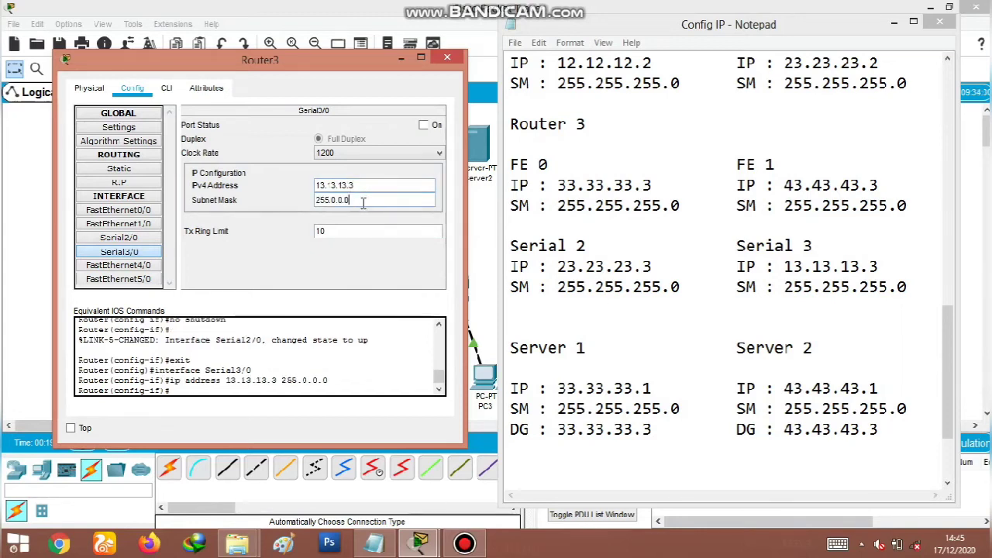
key(BackSpace)
key(BackSpace)
text(.)
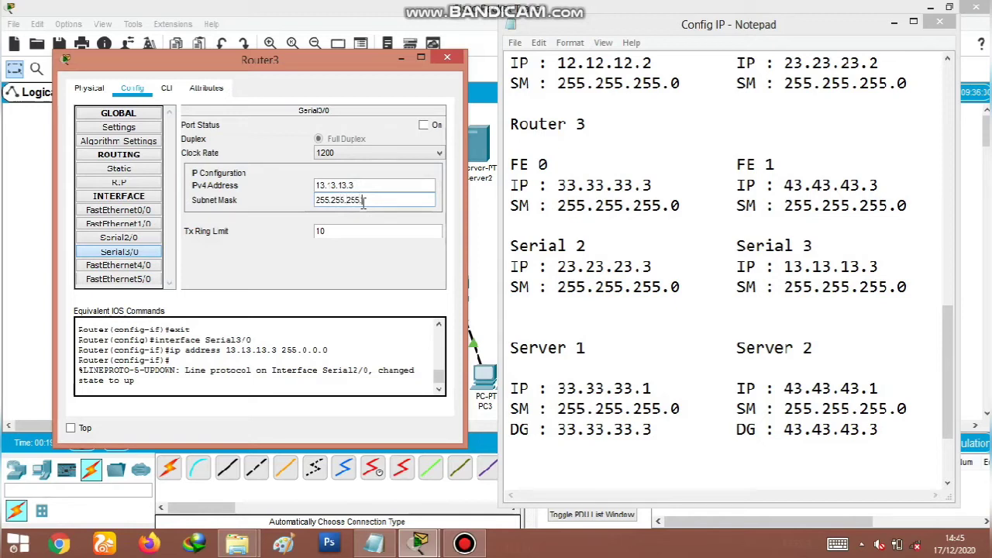
text(255.255.0)
key(Return)
click(423, 125)
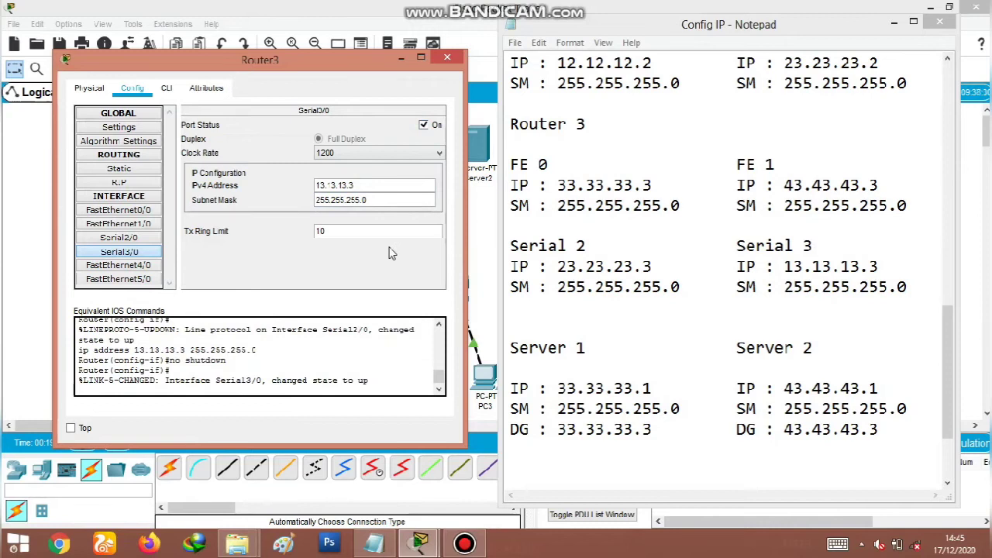
click(447, 59)
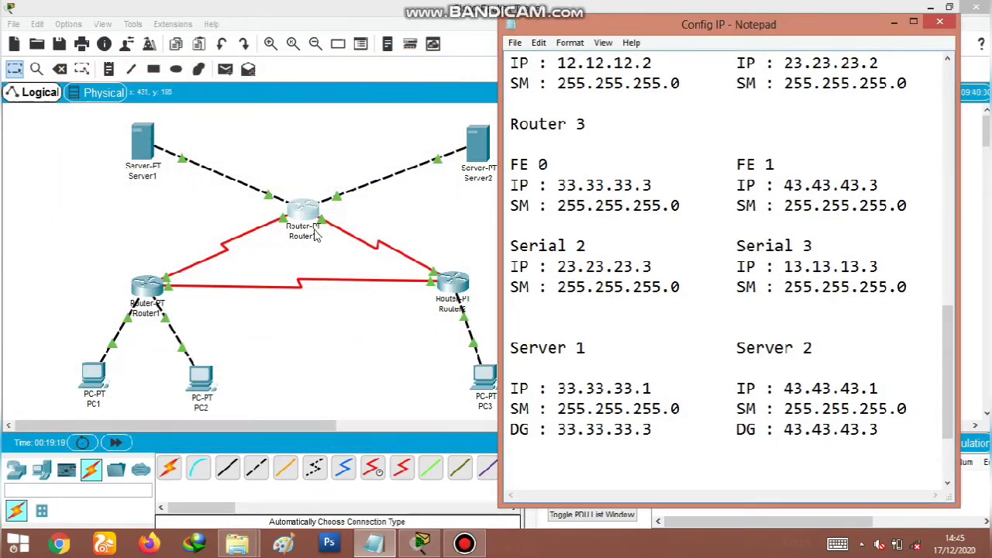
Step: Open Router1's RIP routing configuration beside the Config Routing Dinamik notes in Notepad
click(149, 287)
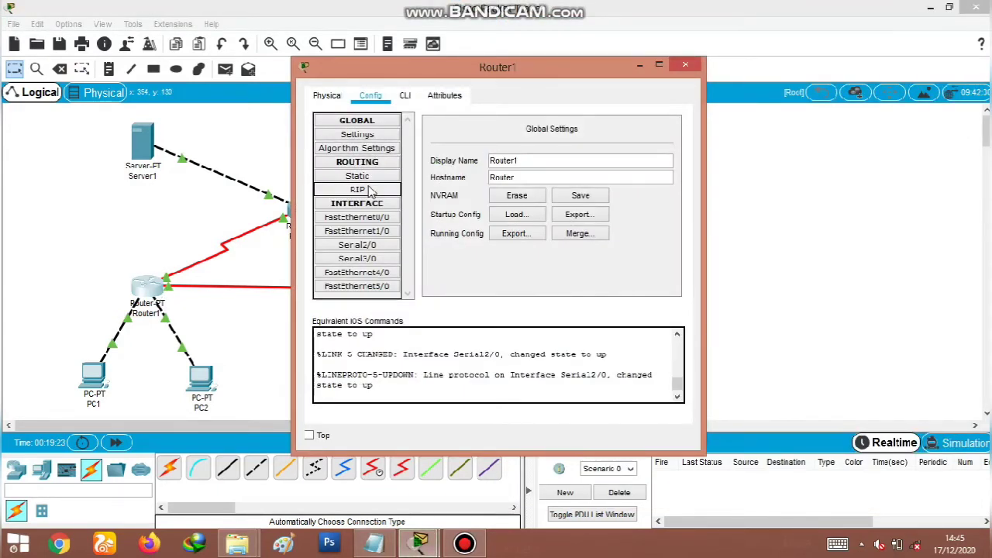
click(370, 191)
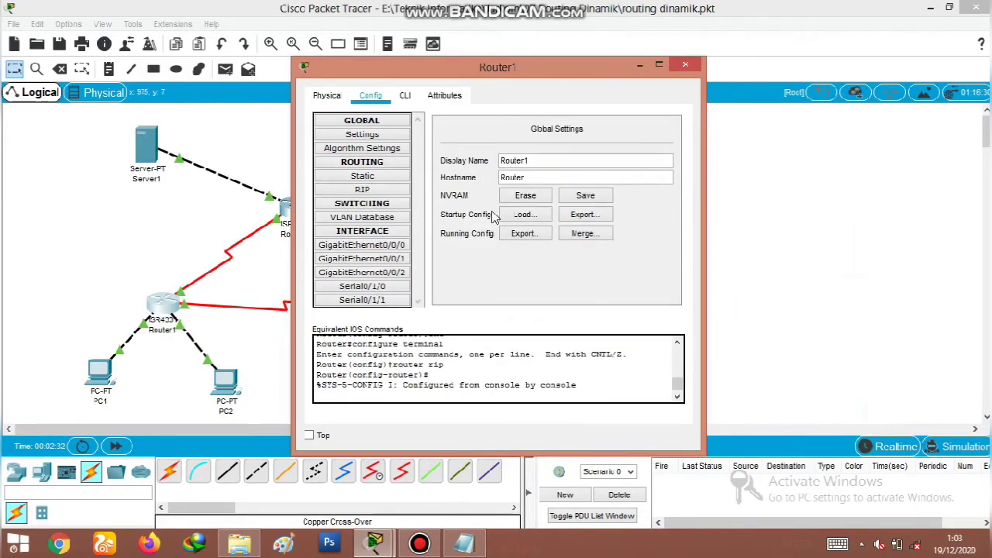
click(374, 190)
drag(570, 74, 374, 74)
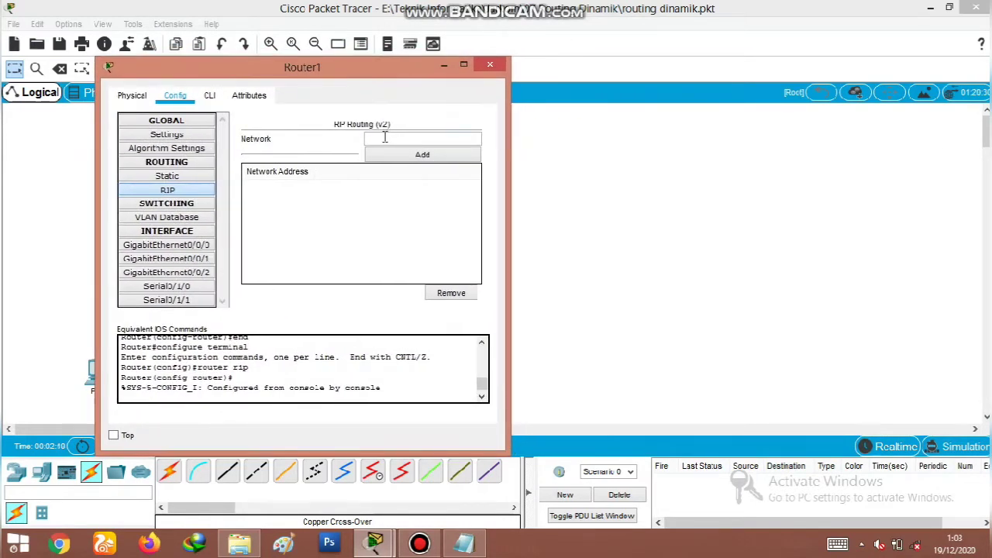
click(464, 542)
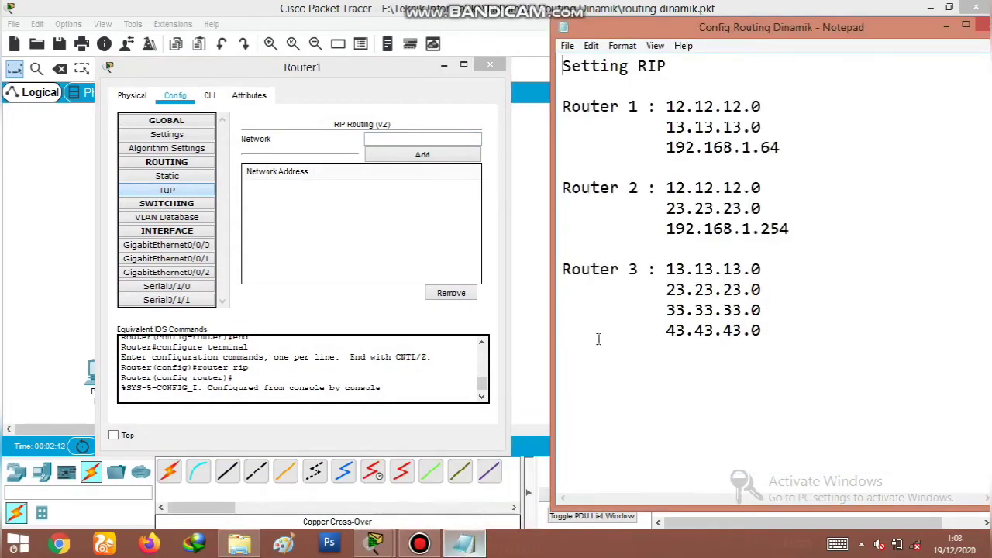
drag(772, 35, 737, 51)
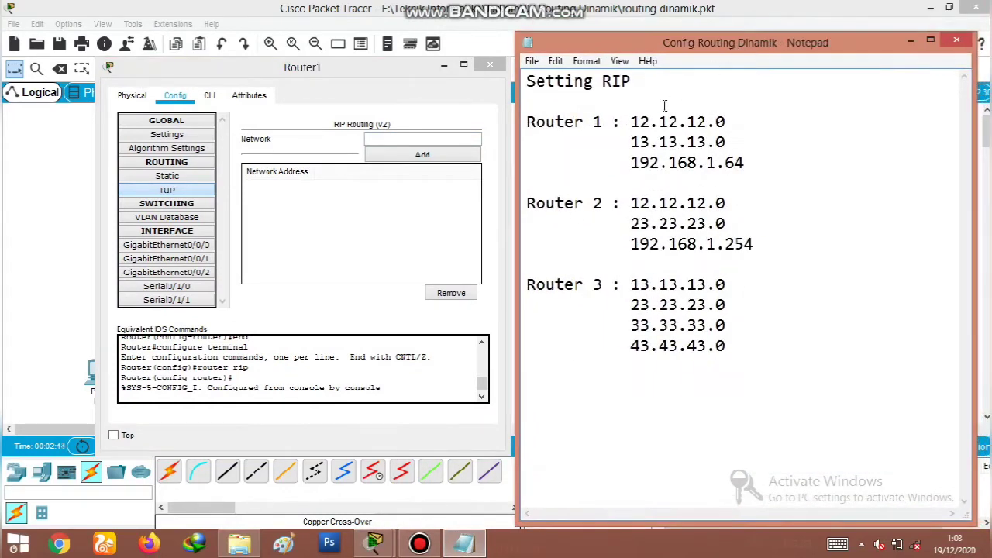
Step: Copy 12.12.12.0 from the Router 1 notes and add it to Router1's RIP networks
double_click(671, 121)
key(ctrl+c)
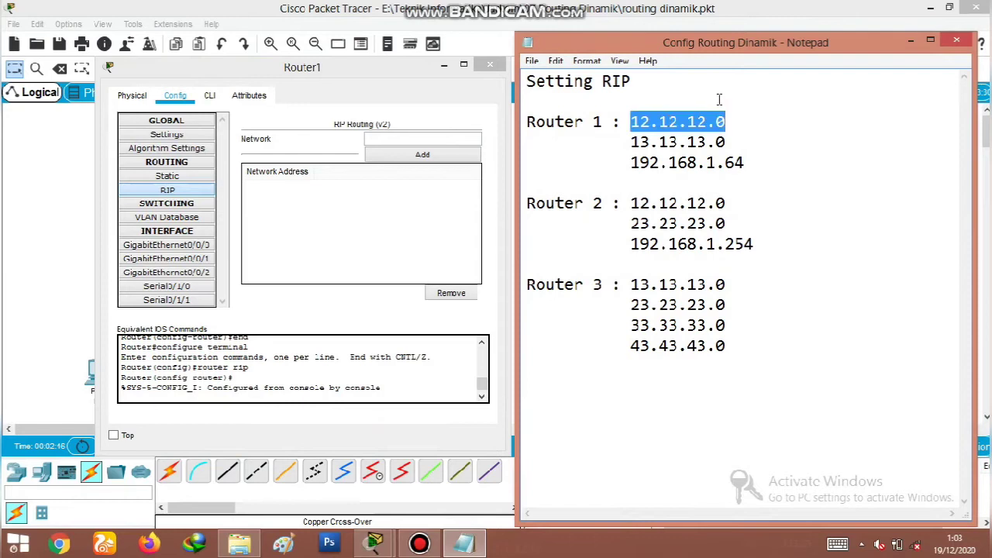
click(419, 138)
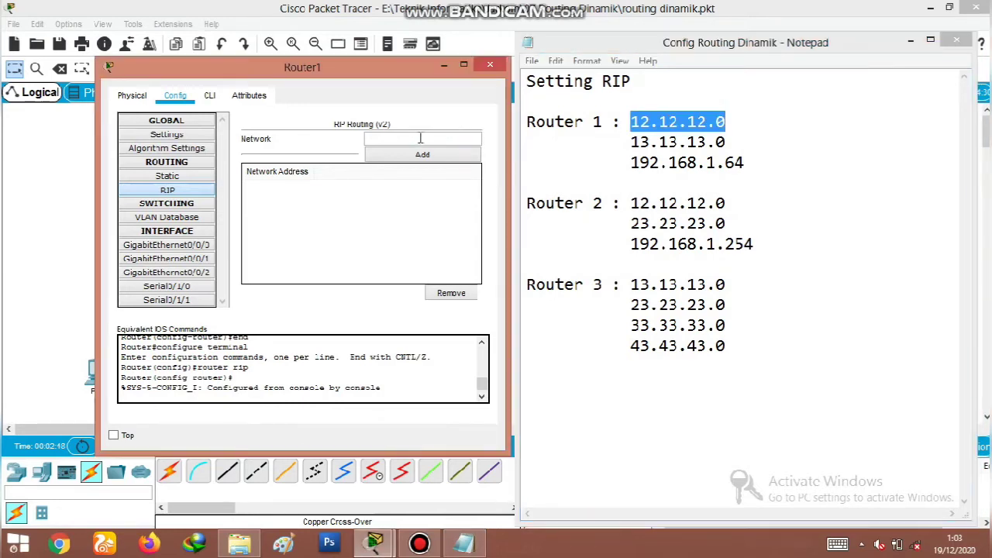
key(ctrl+v)
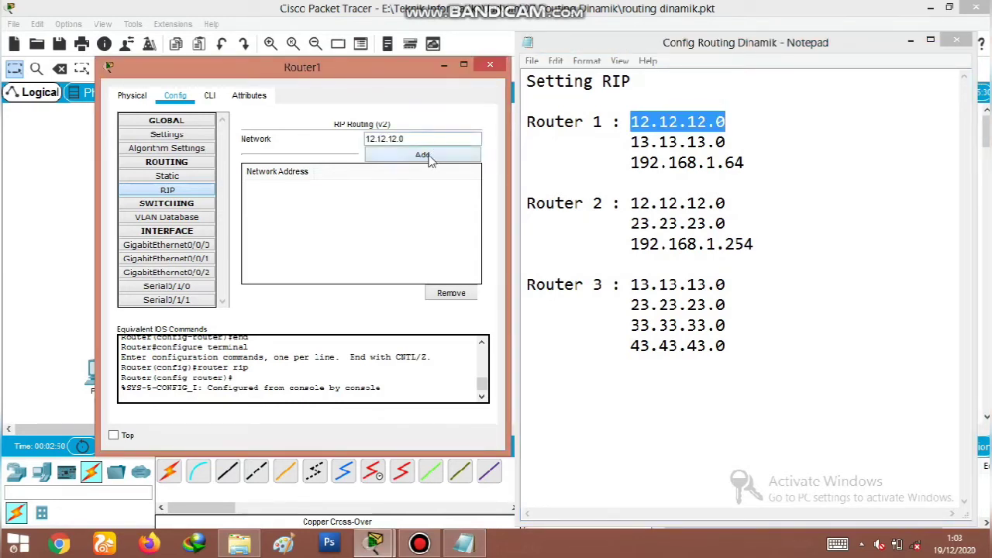
click(430, 157)
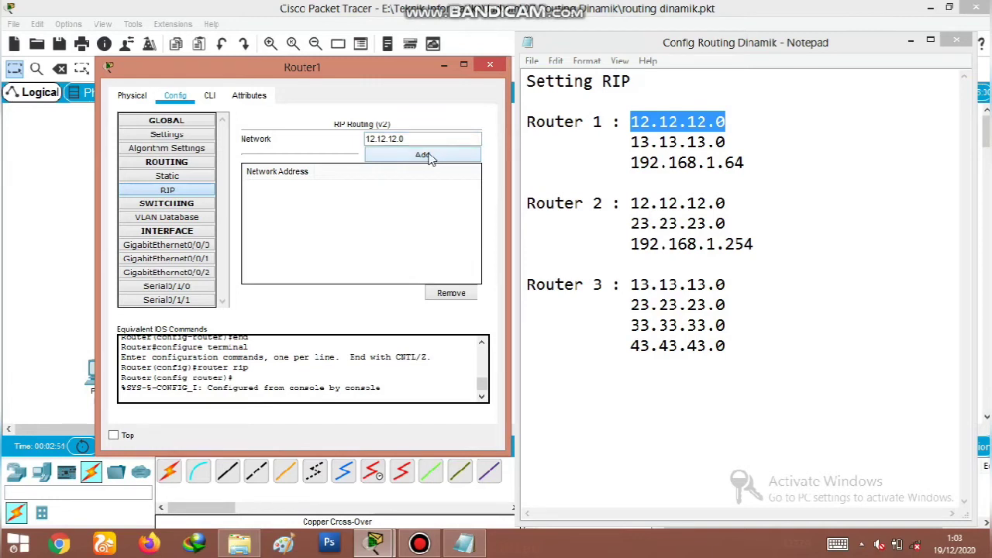
Step: Copy 13.13.13.0 from the Router 1 notes and add it to Router1's RIP networks
double_click(682, 142)
key(ctrl+c)
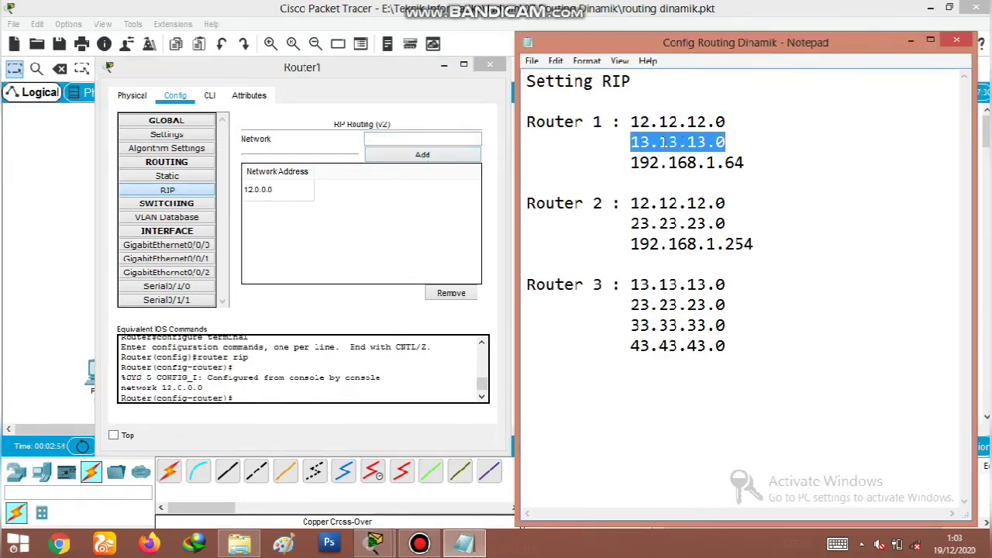
click(464, 138)
key(ctrl+v)
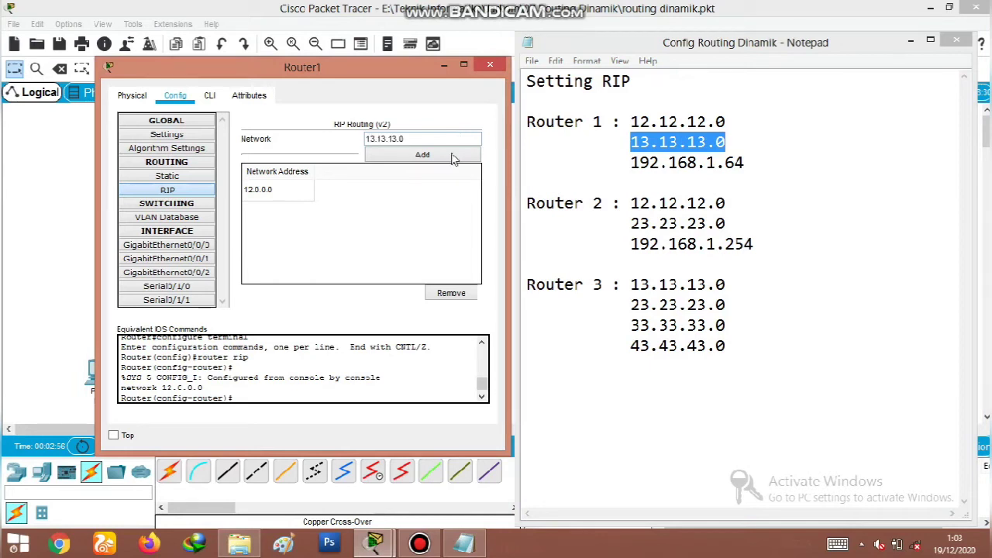
click(454, 156)
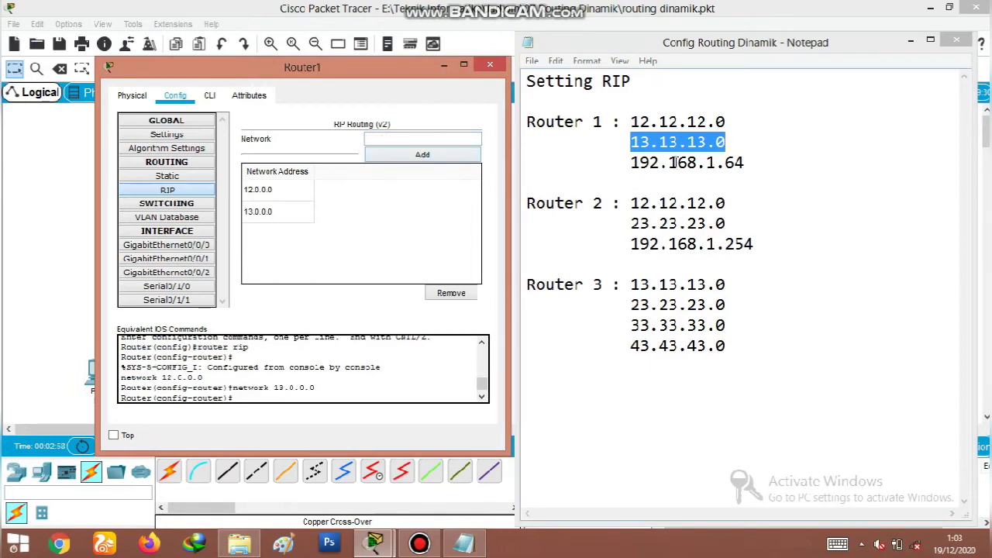
Step: Copy 192.168.1.64 from the Router 1 notes and add it to Router1's RIP networks
double_click(674, 162)
key(ctrl+c)
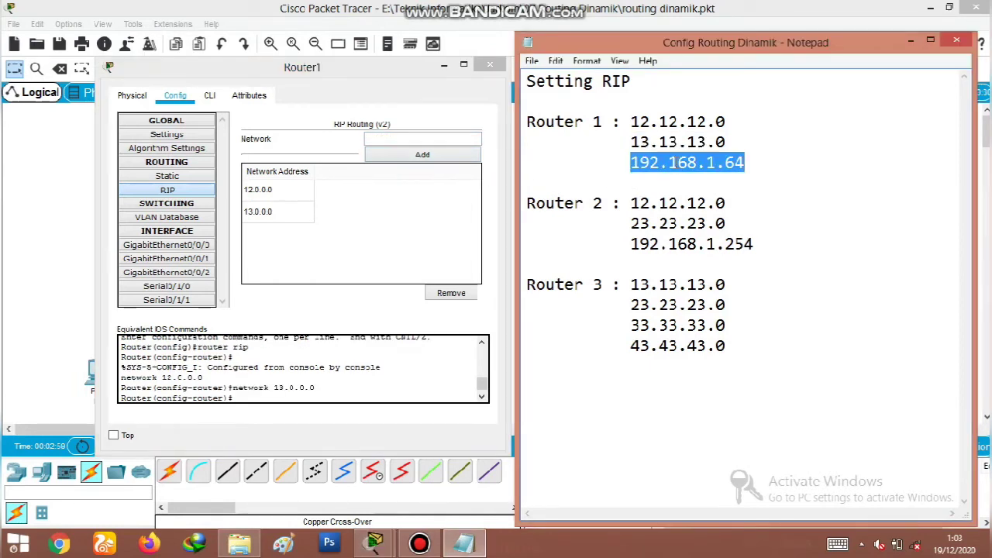
click(451, 137)
key(ctrl+v)
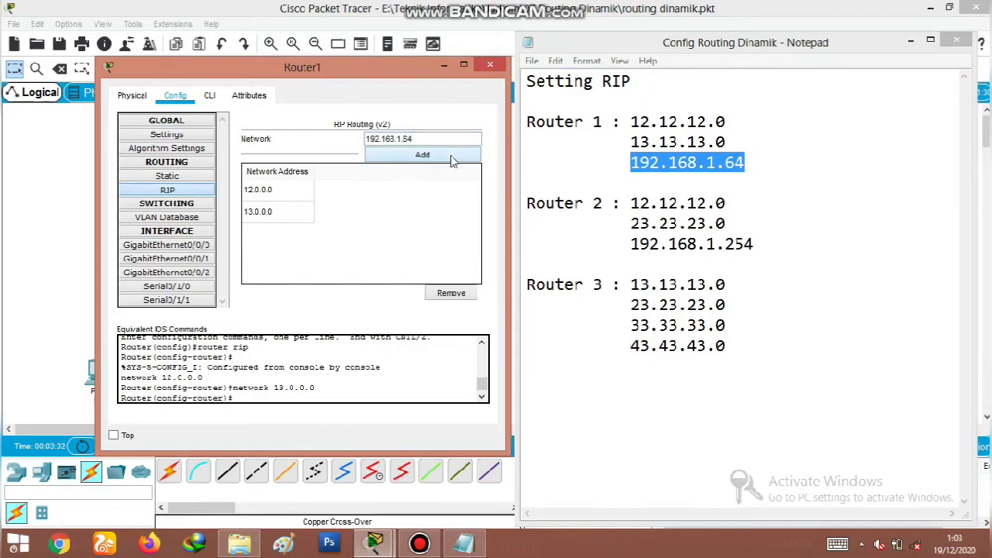
click(453, 155)
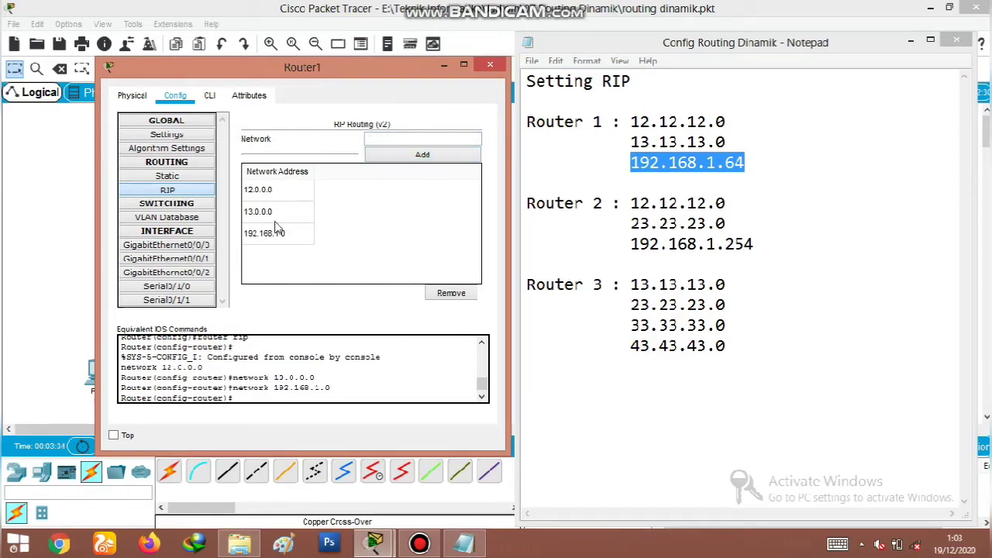
Step: Run the commands no auto-summary and version 2 in Router1's command line under the RIP router configuration
click(218, 102)
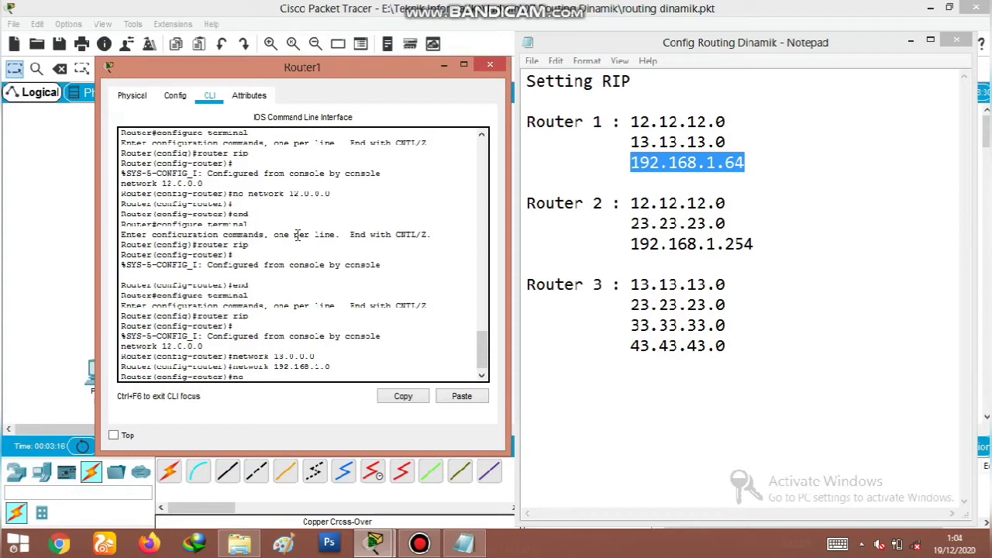
text(uto-summary)
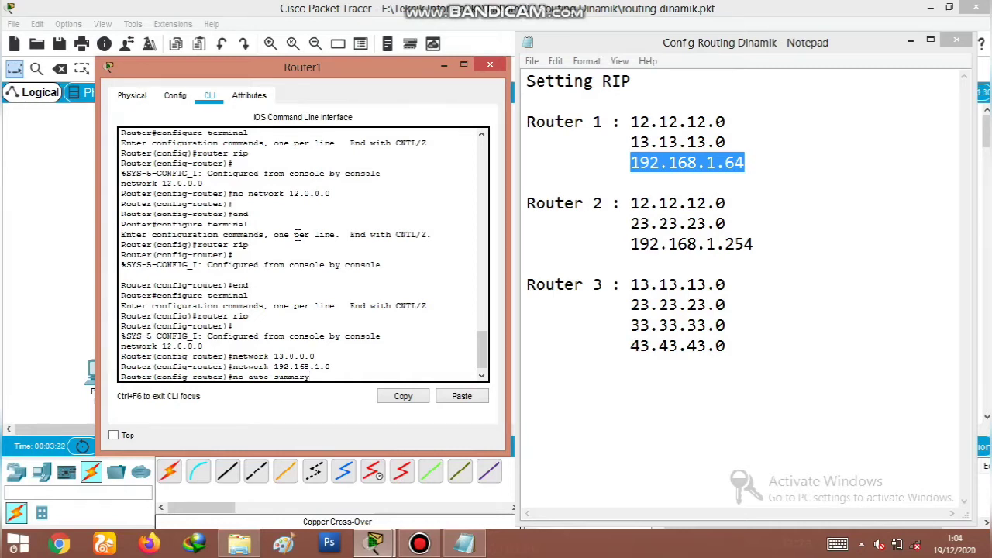
key(Return)
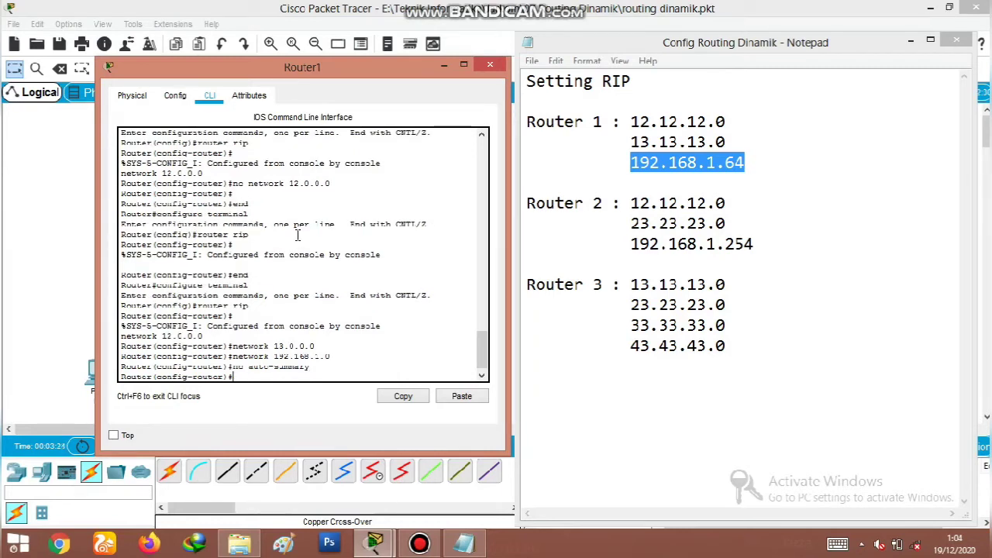
text(version 2)
key(Return)
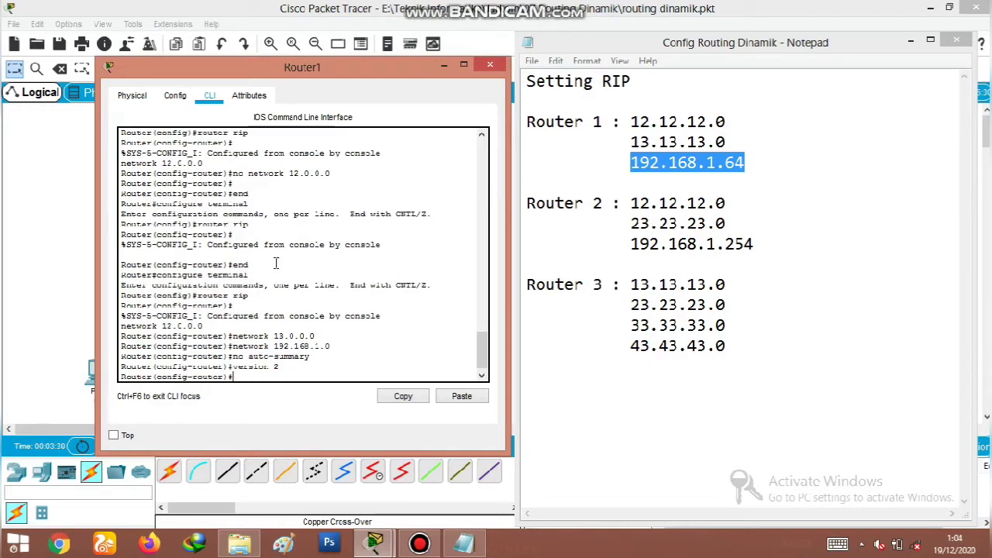
Step: Check Router1's RIP network list, save its configuration to NVRAM, and close Router1's window
click(177, 99)
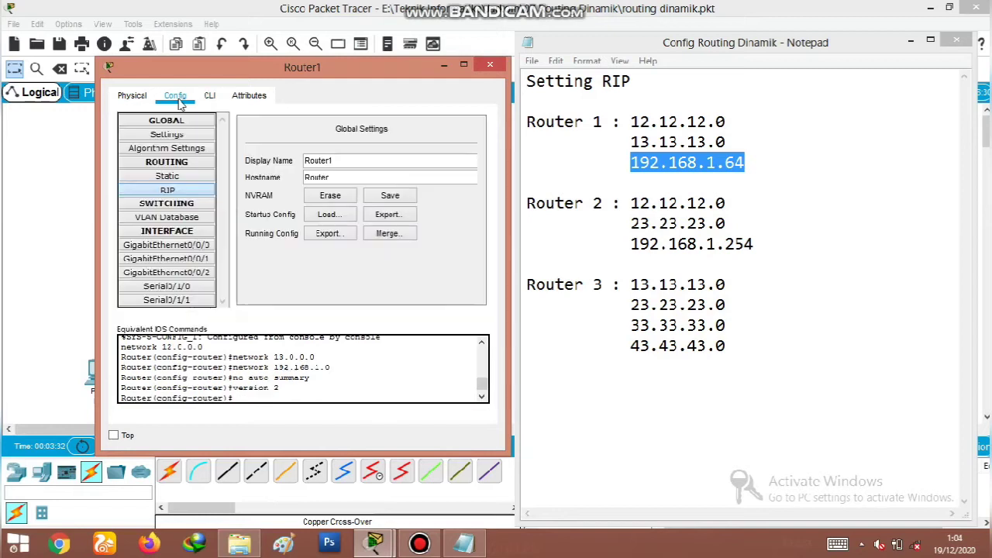
click(168, 190)
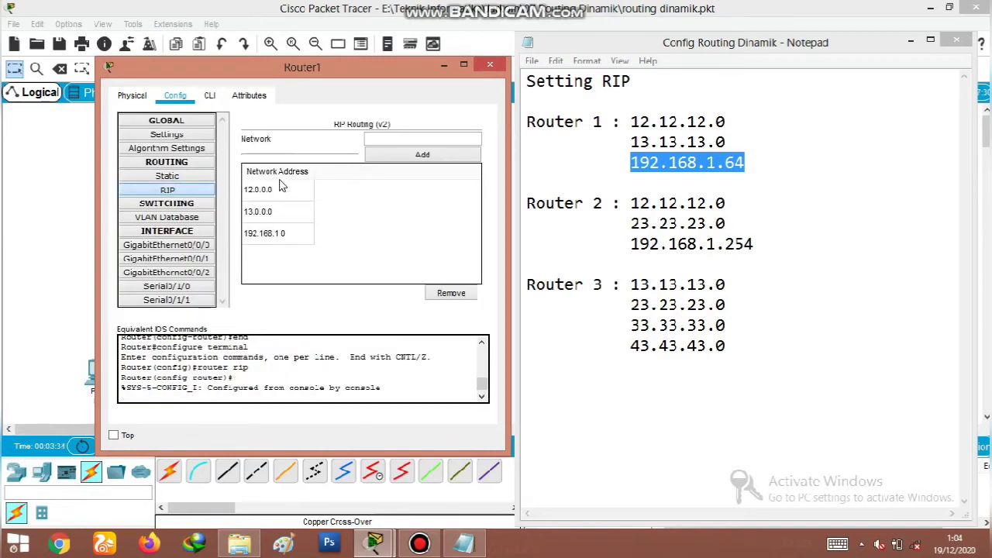
click(182, 136)
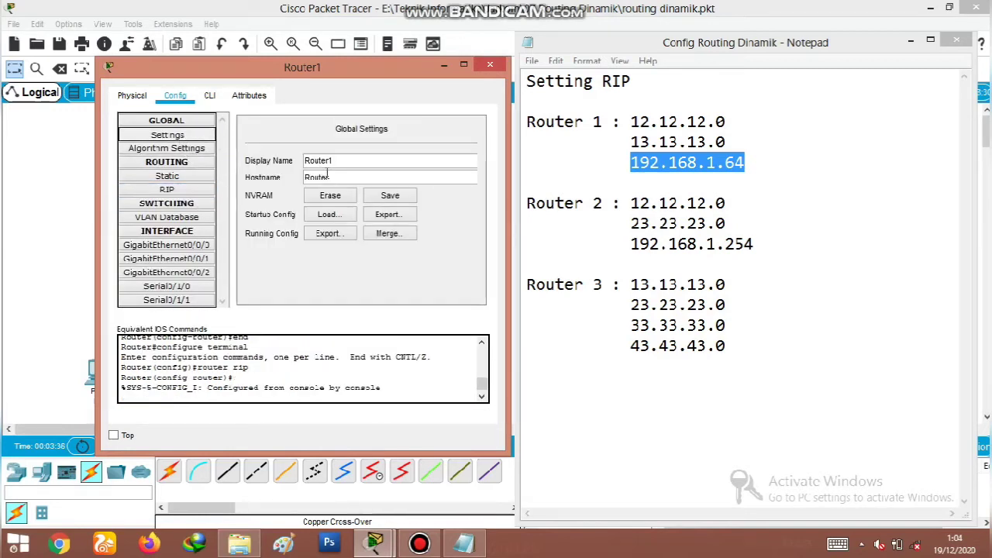
click(386, 198)
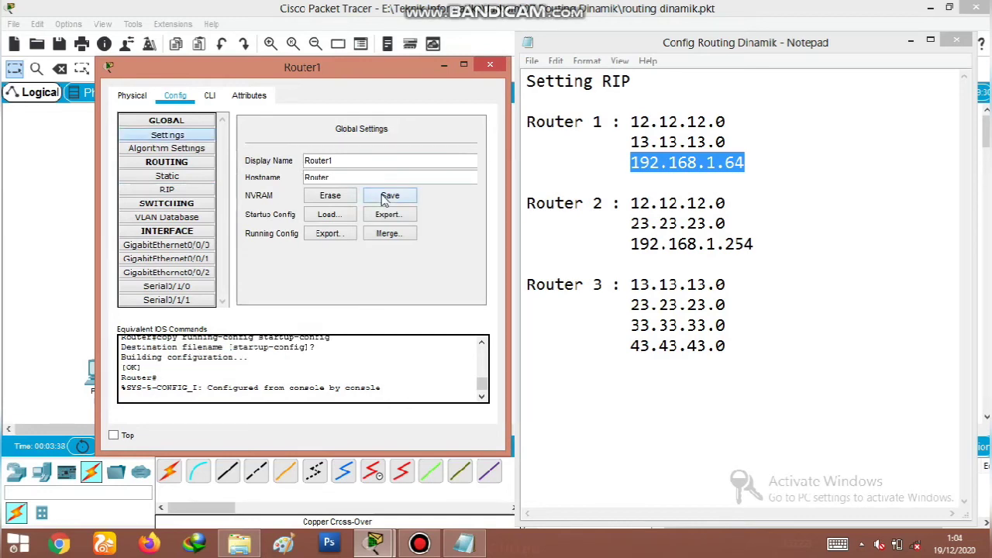
click(491, 65)
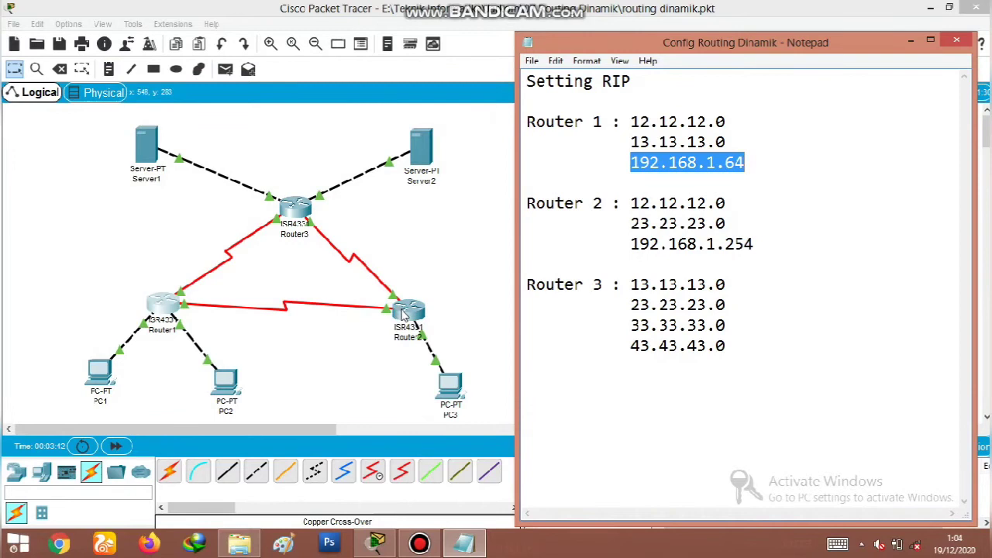
Step: Open Router2's RIP routing configuration and move its window aside to make room for the notes
click(422, 333)
click(422, 333)
drag(534, 77, 333, 79)
click(168, 196)
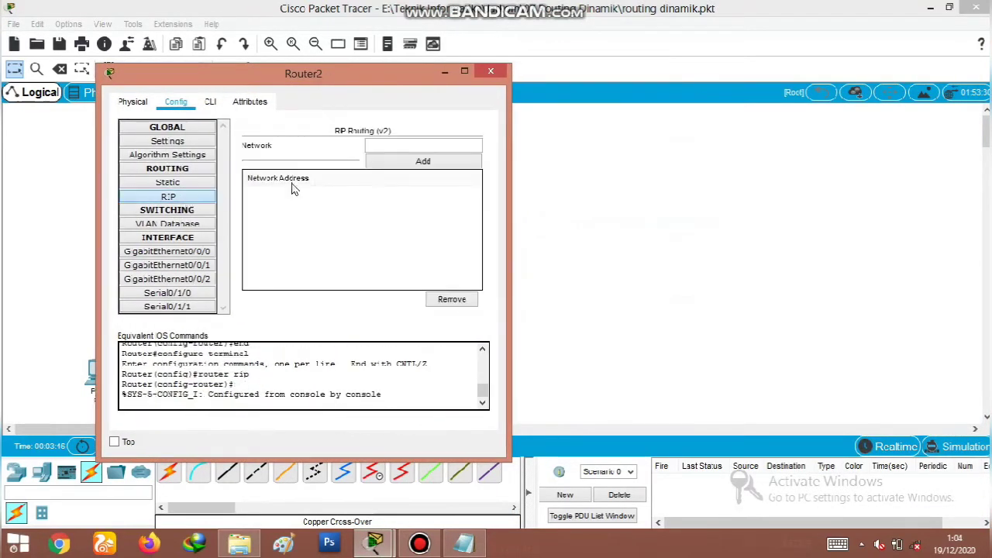
Step: Copy 12.12.12.0 from the Router 2 notes and add it to Router2's RIP networks
click(464, 542)
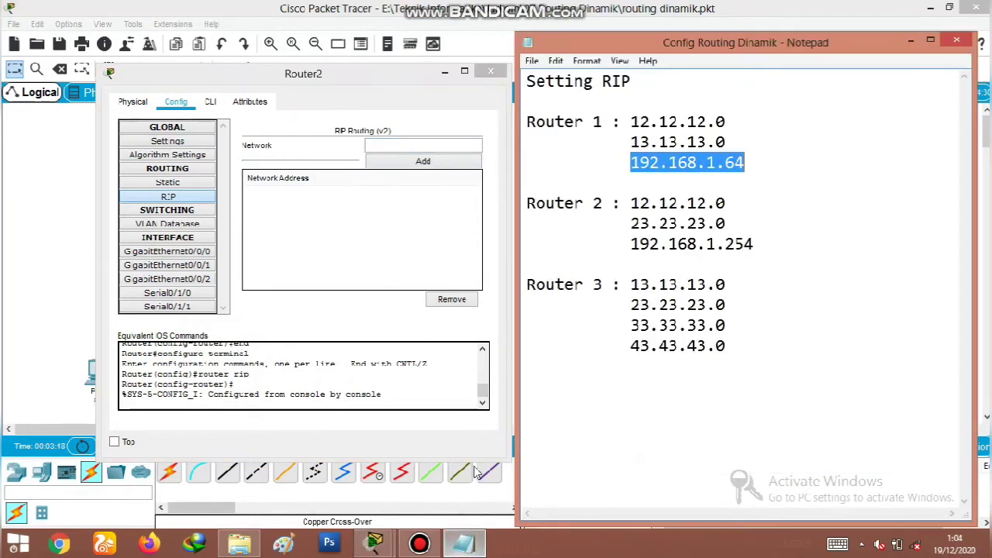
click(657, 205)
drag(630, 204, 749, 193)
key(ctrl+c)
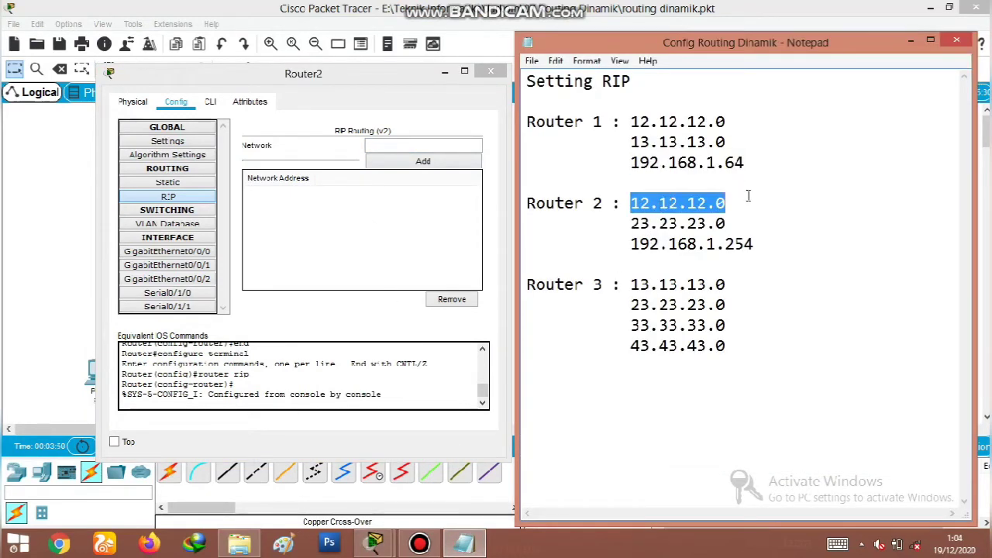
click(452, 145)
key(ctrl+v)
click(452, 163)
Step: Copy 23.23.23.0 from the Router 2 notes and add it to Router2's RIP networks
click(653, 223)
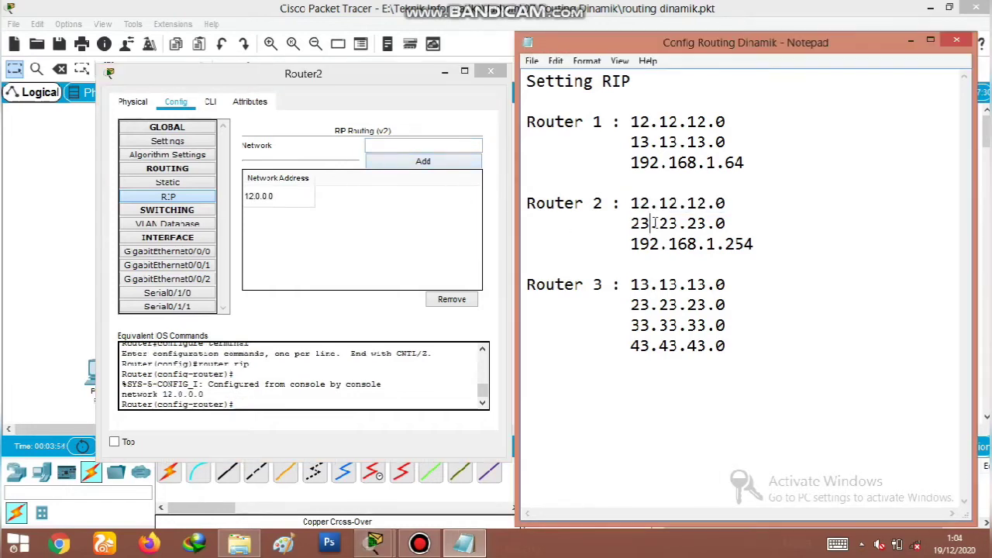
double_click(654, 224)
key(ctrl+c)
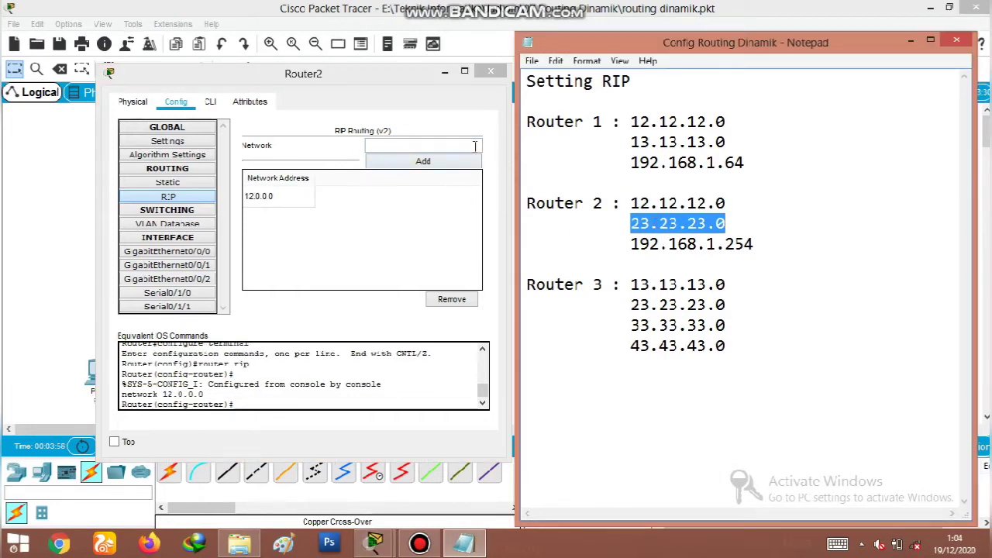
click(474, 145)
key(ctrl+v)
click(459, 162)
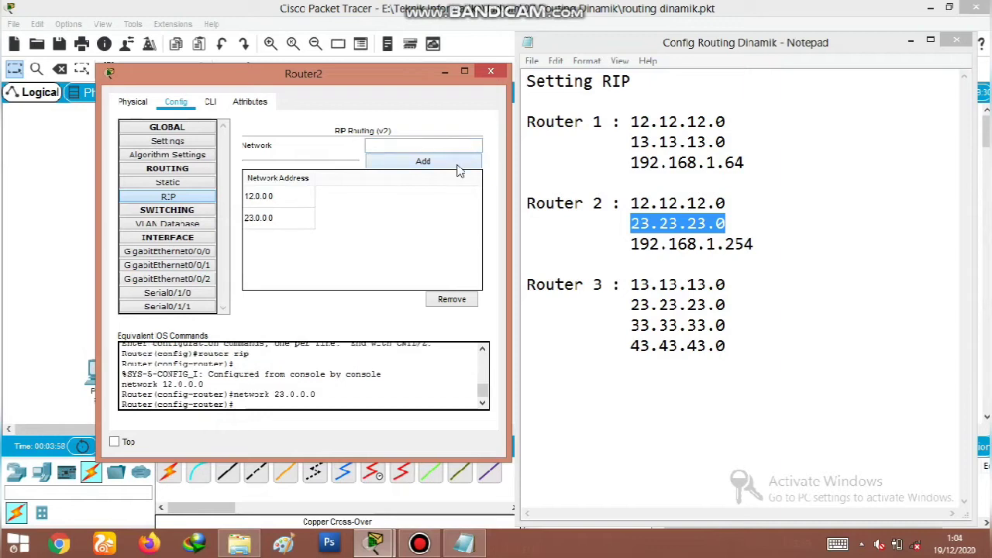
Step: Copy 192.168.1.254 from the Router 2 notes and add it to Router2's RIP networks
double_click(663, 246)
key(ctrl+c)
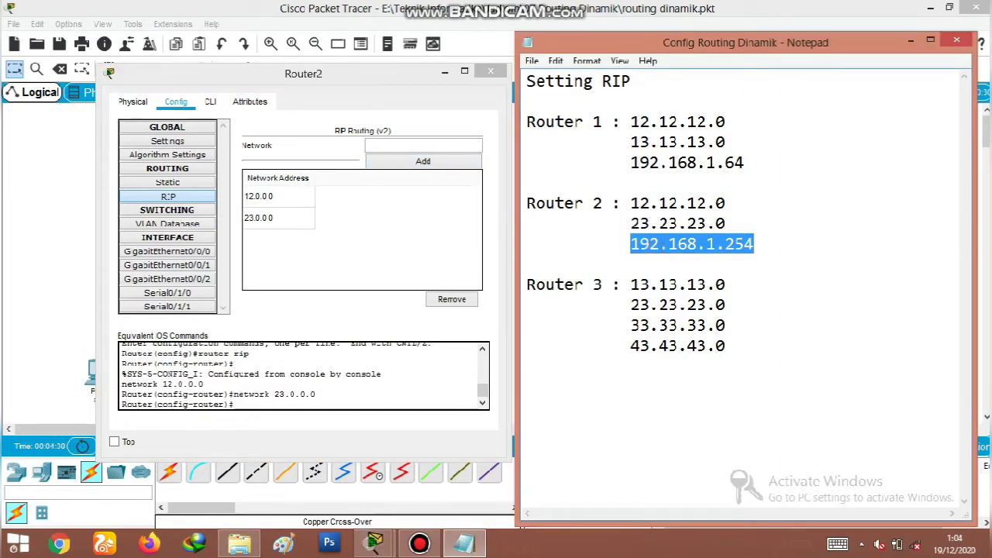
click(442, 148)
key(ctrl+v)
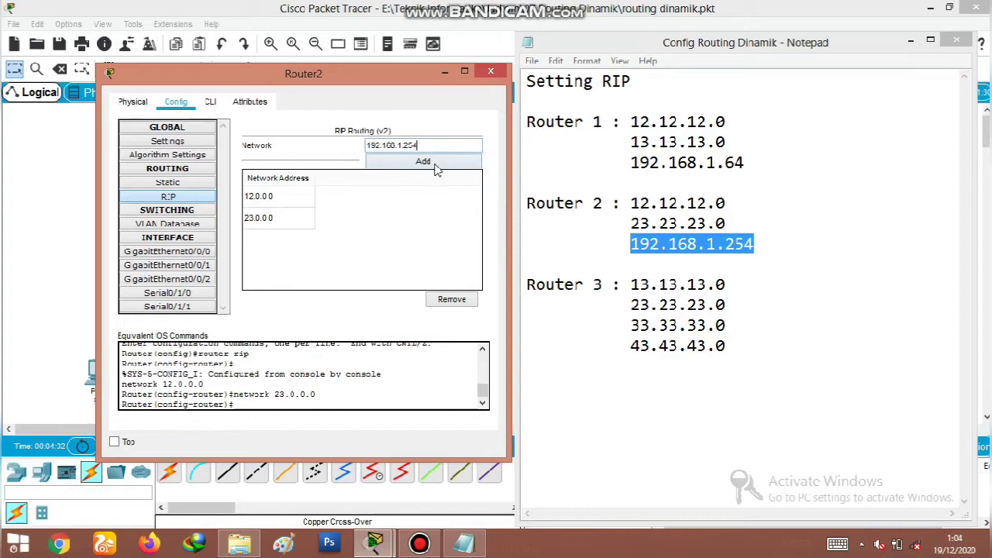
click(436, 163)
Step: Run the commands no auto-summary and version 2 in Router2's command line under the RIP router configuration
click(211, 104)
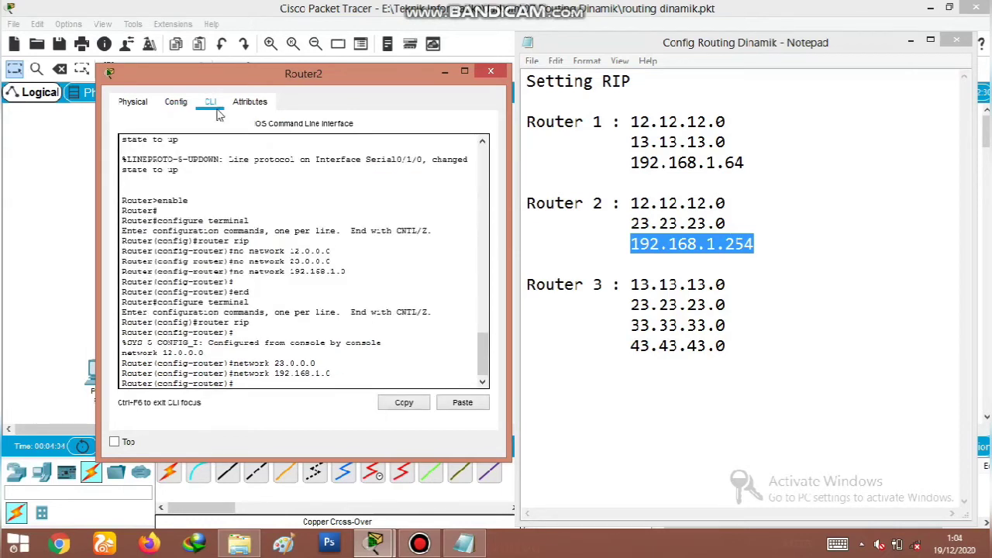
text(no a)
key(BackSpace)
key(BackSpace)
key(BackSpace)
key(Return)
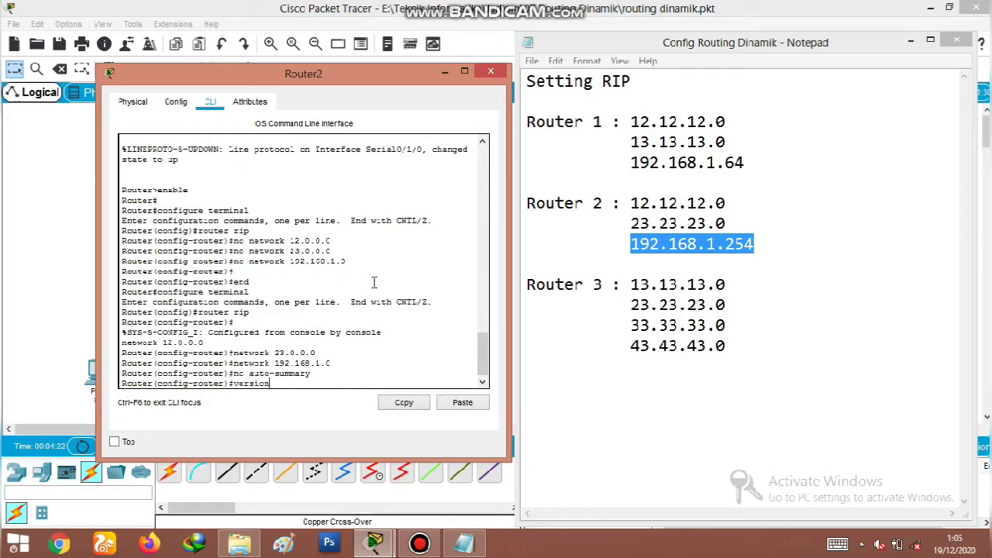
key(Return)
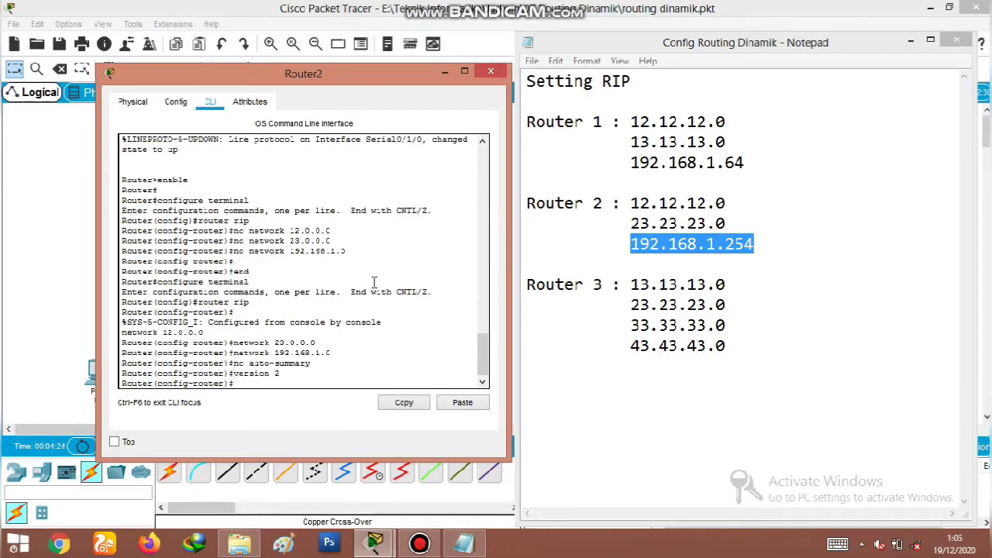
Step: Save Router2's configuration to NVRAM and close Router2's window
click(175, 101)
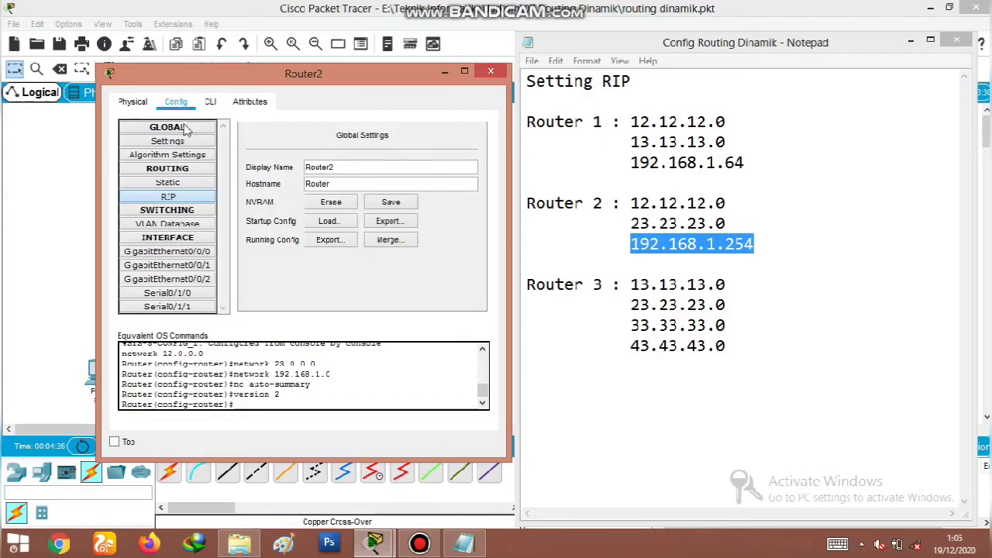
click(382, 203)
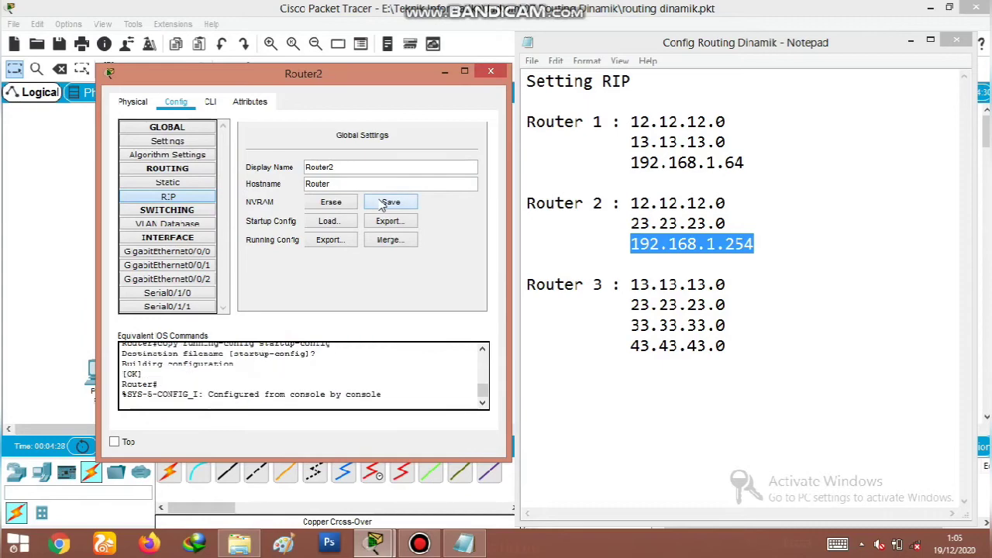
click(491, 72)
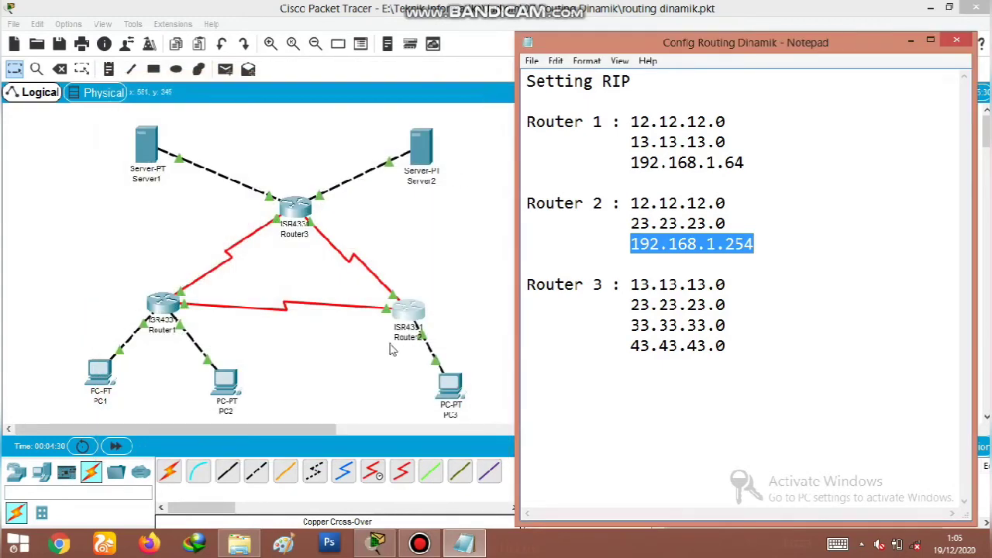
Step: Open Router3's RIP routing configuration and move its window aside to make room for the notes
click(295, 215)
drag(537, 68, 324, 88)
click(151, 211)
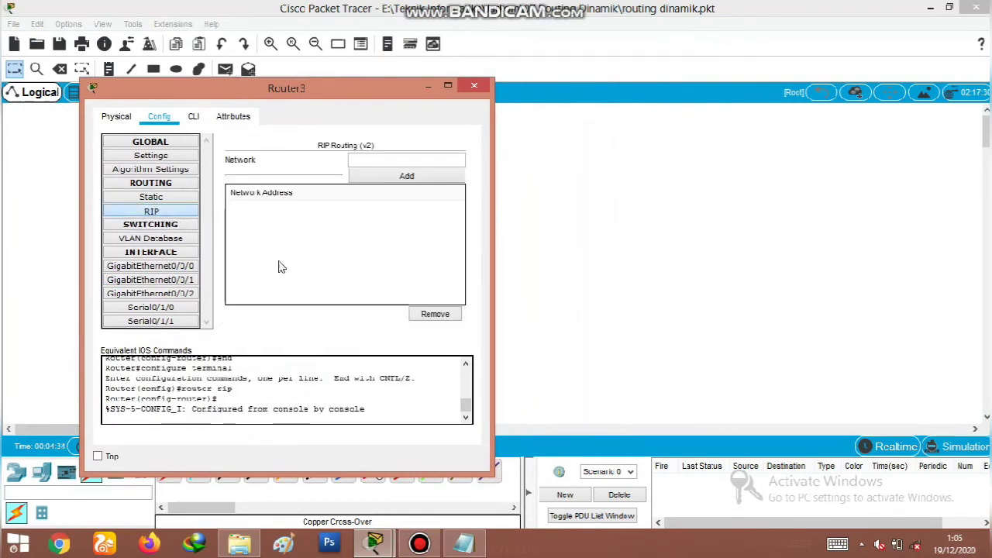
Step: Copy 13.13.13.0 from the Router 3 notes and add it to Router3's RIP networks
click(464, 543)
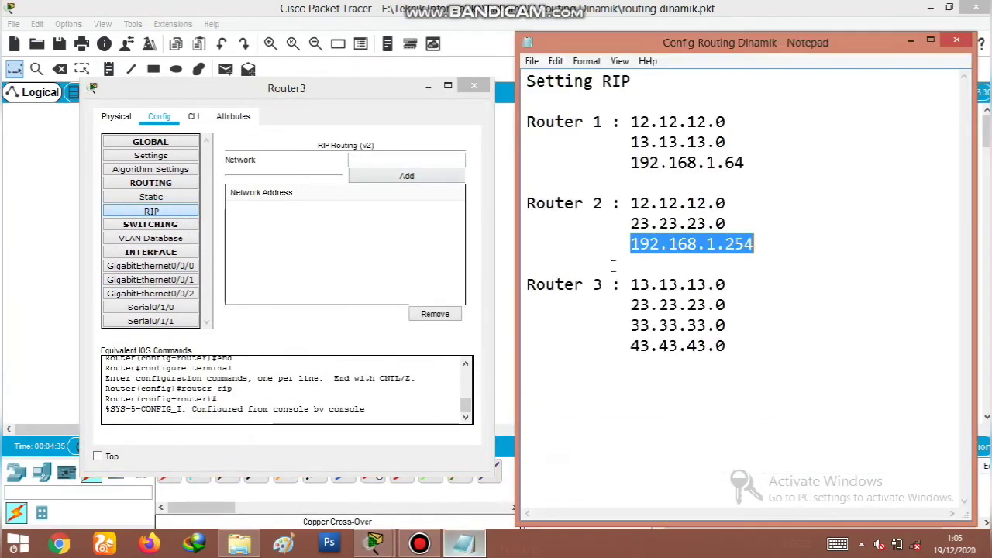
double_click(656, 287)
key(ctrl+c)
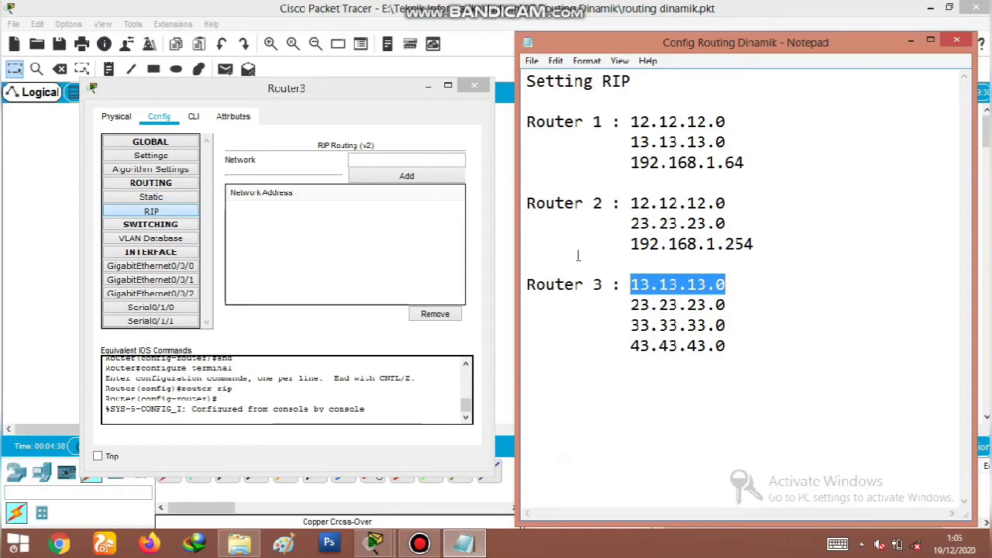
click(411, 161)
key(ctrl+v)
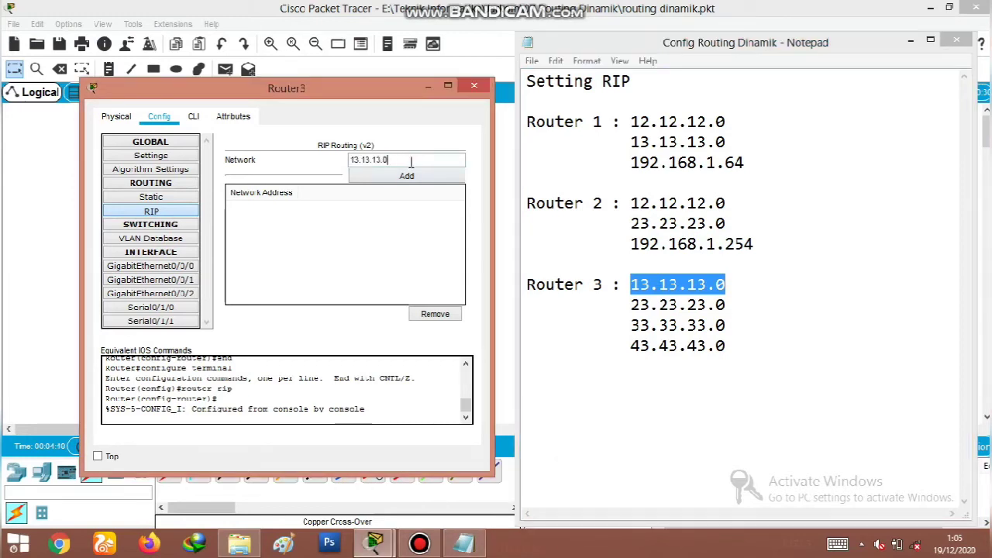
click(411, 177)
Step: Copy 23.23.23.0 from the Router 3 notes and add it to Router3's RIP networks
double_click(671, 306)
key(ctrl+c)
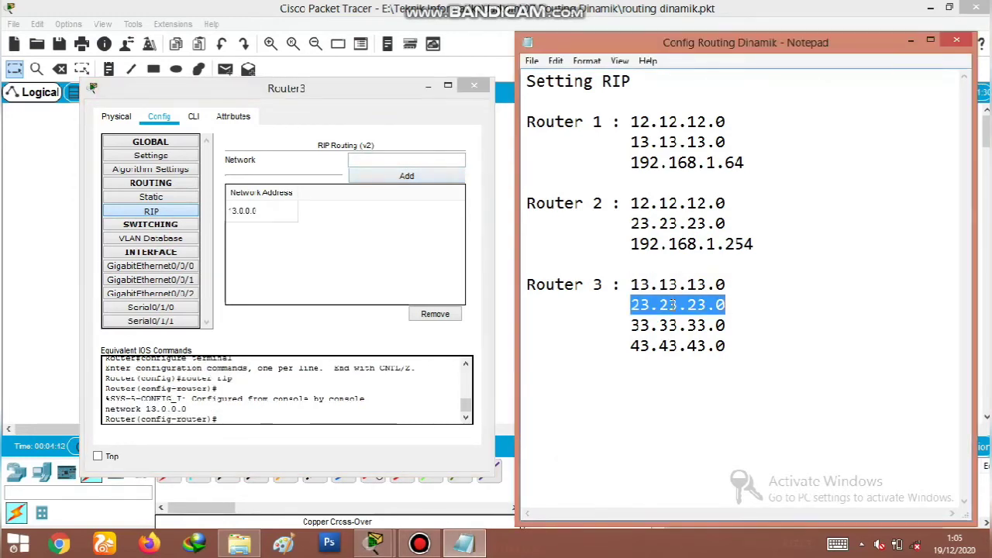
click(428, 159)
key(ctrl+v)
click(430, 178)
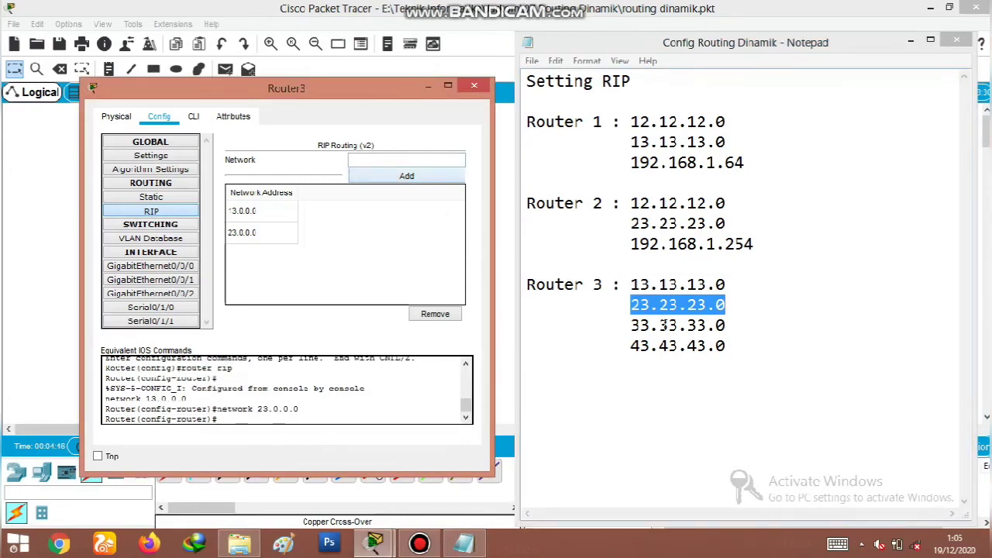
Step: Copy 33.33.33.0 from the Router 3 notes and add it to Router3's RIP networks
double_click(663, 325)
key(ctrl+c)
click(435, 159)
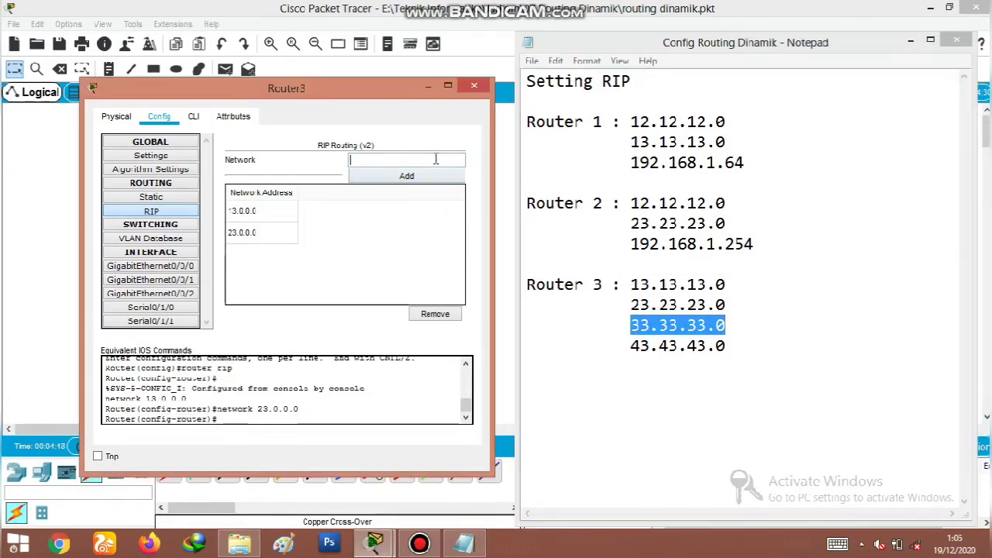
key(ctrl+v)
click(432, 178)
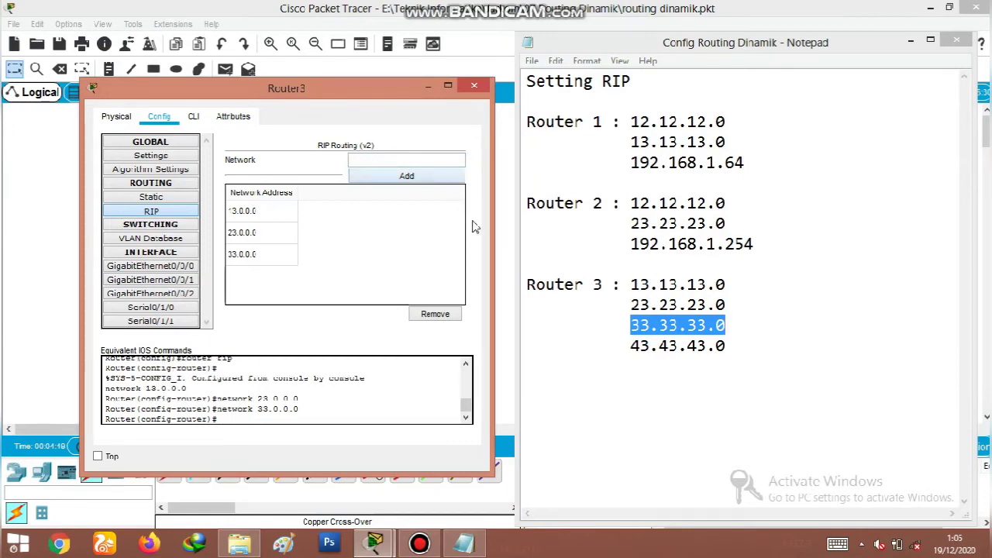
Step: Copy 43.43.43.0 from the Router 3 notes and add it to Router3's RIP networks
double_click(662, 346)
key(ctrl+c)
click(440, 161)
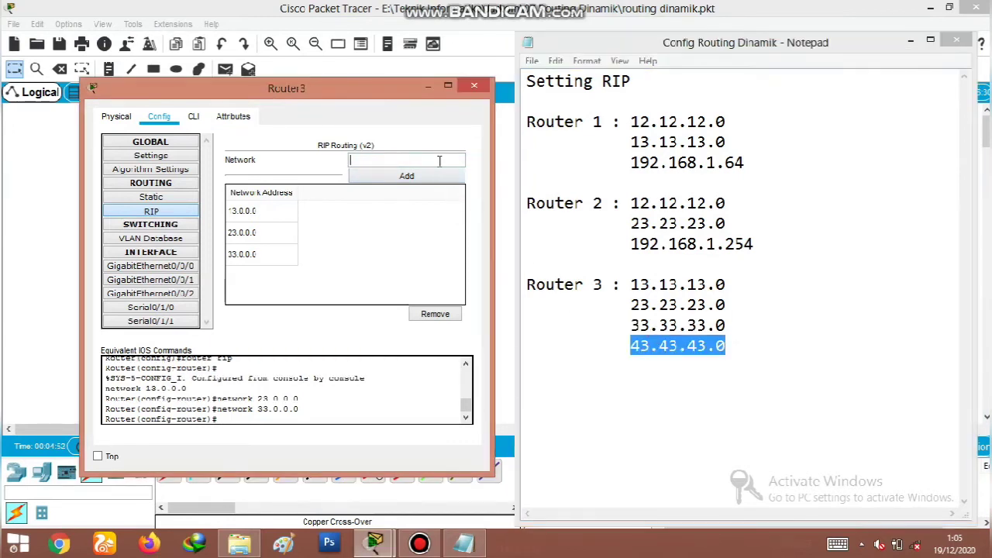
key(ctrl+v)
click(439, 177)
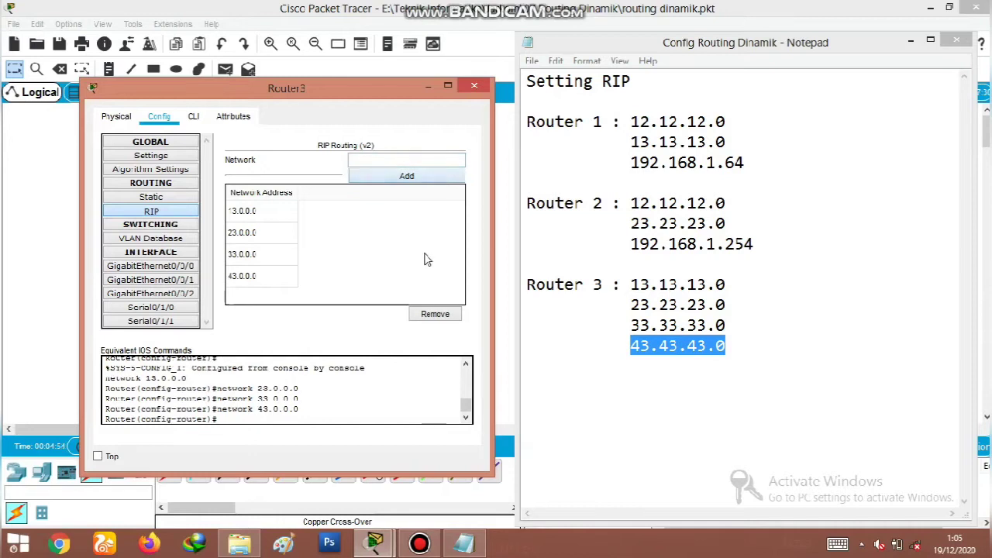
Step: Run the commands no auto-summary and version 2 in Router3's command line under the RIP router configuration
click(194, 120)
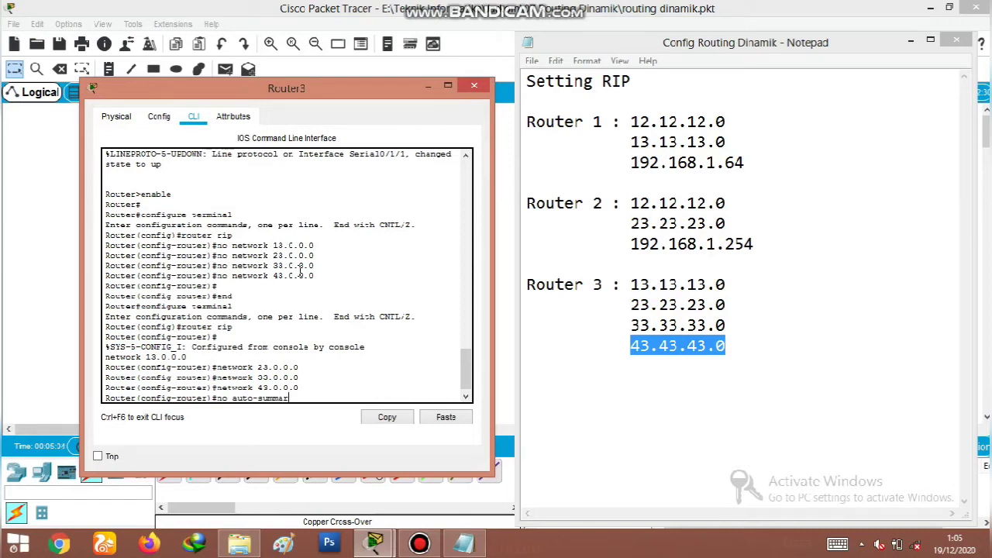
key(Return)
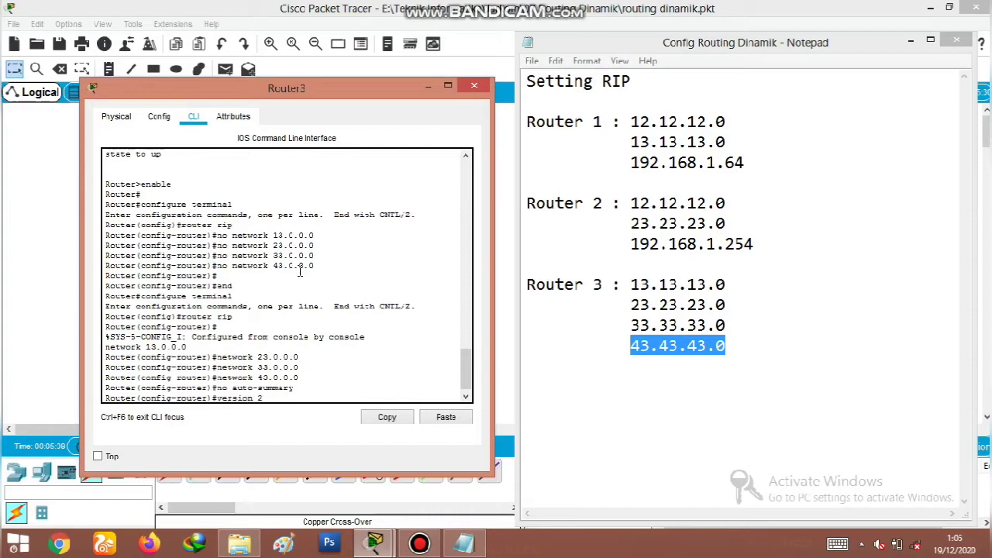
key(Return)
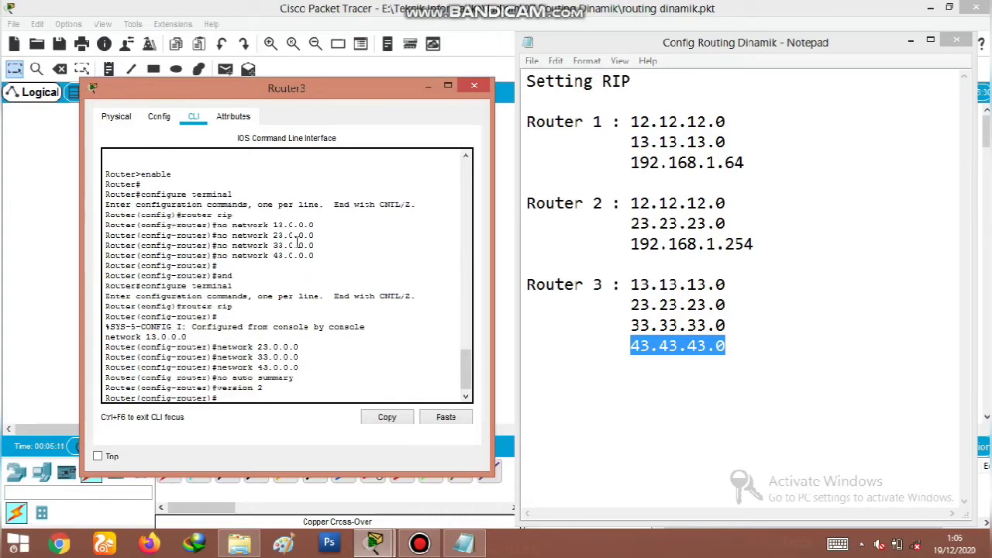
Step: Save Router3's configuration to NVRAM, and close Router3's window and the Notepad notes
click(159, 116)
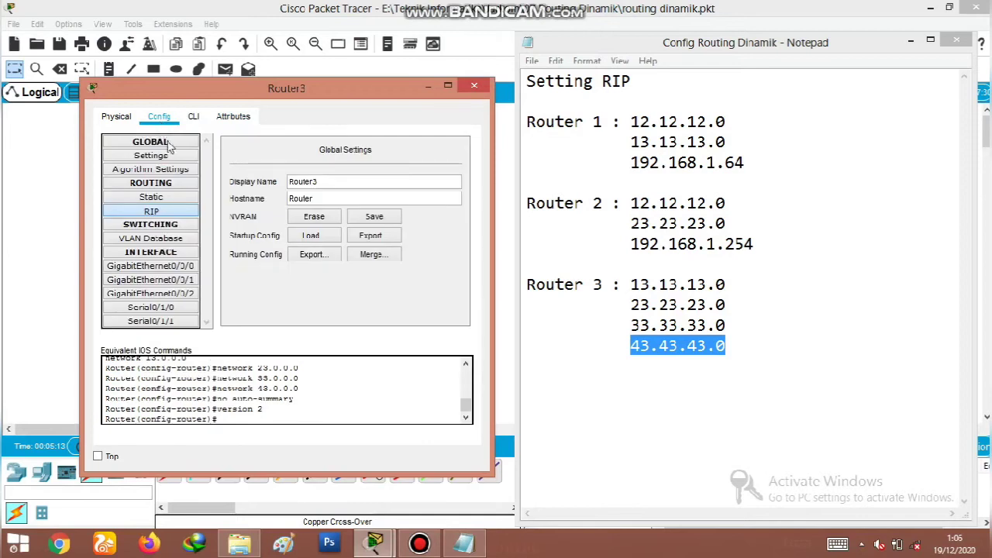
click(171, 210)
click(367, 220)
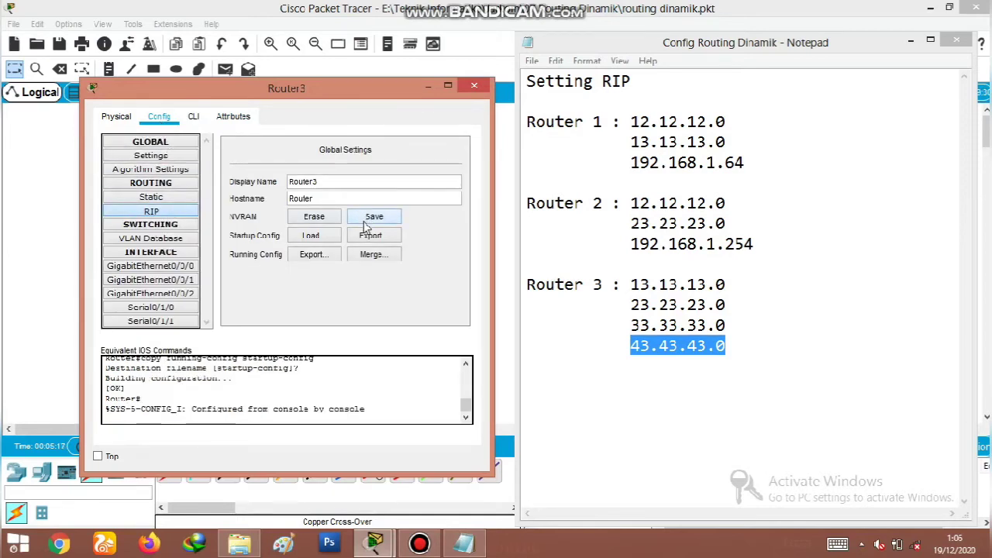
click(473, 86)
drag(798, 49, 715, 44)
key(alt+F4)
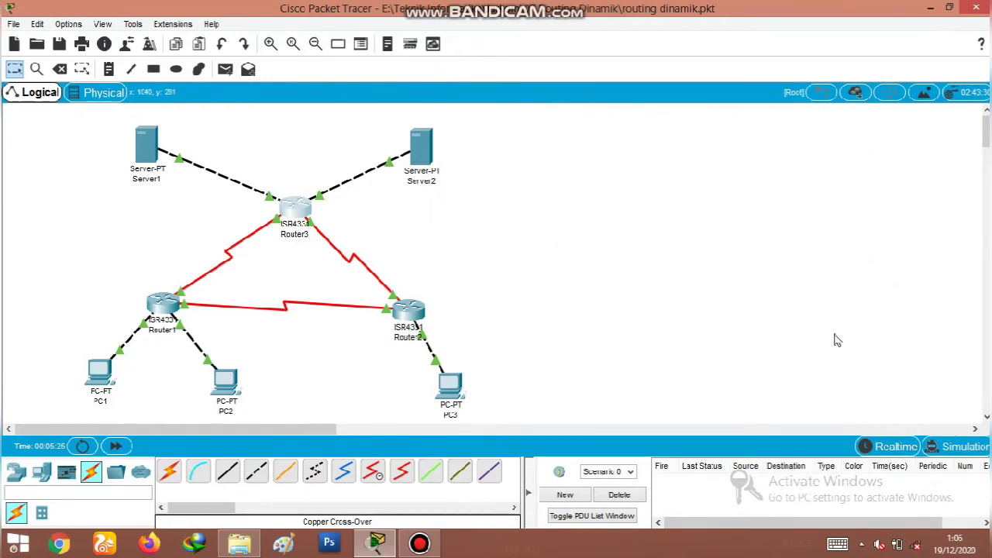
Step: Switch the network to Simulation mode and check which IPv4 protocols the event list filters show
click(953, 450)
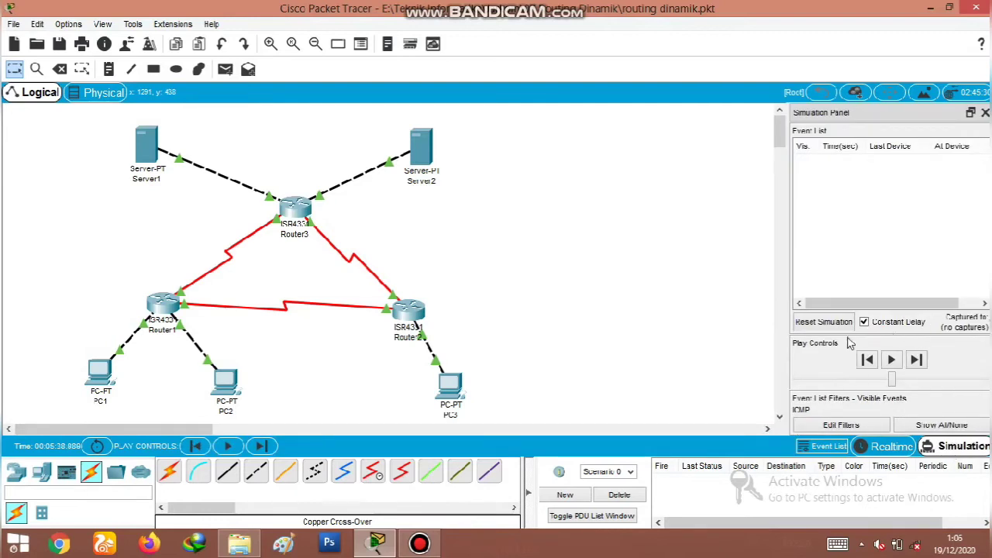
click(837, 426)
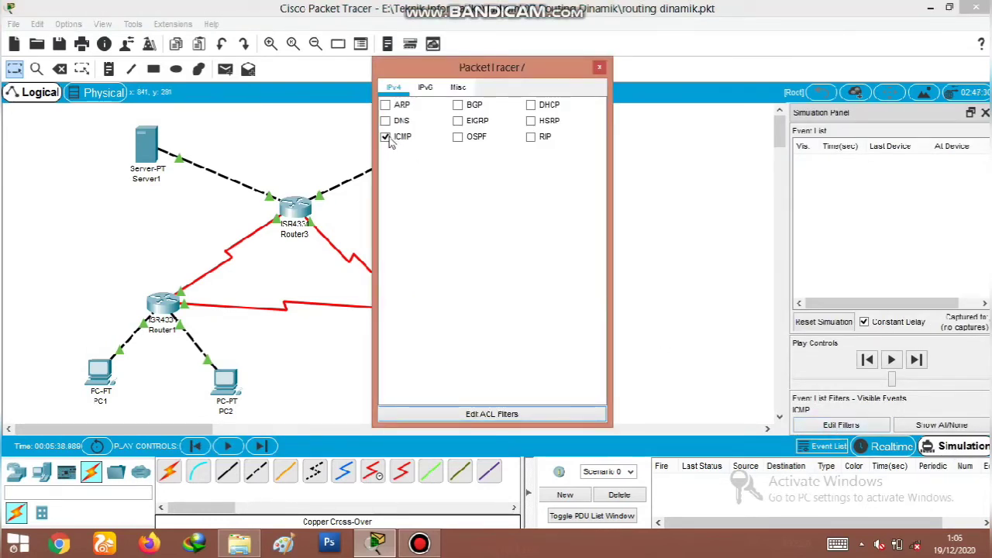
click(599, 69)
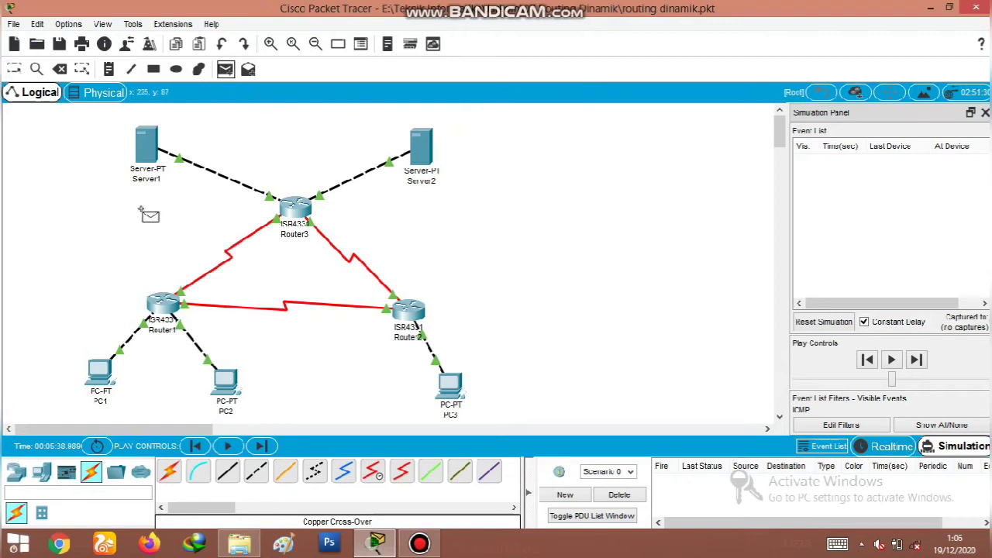
Step: Send a simple PDU from PC1 to PC2 and advance the simulation event by event along its path
click(103, 375)
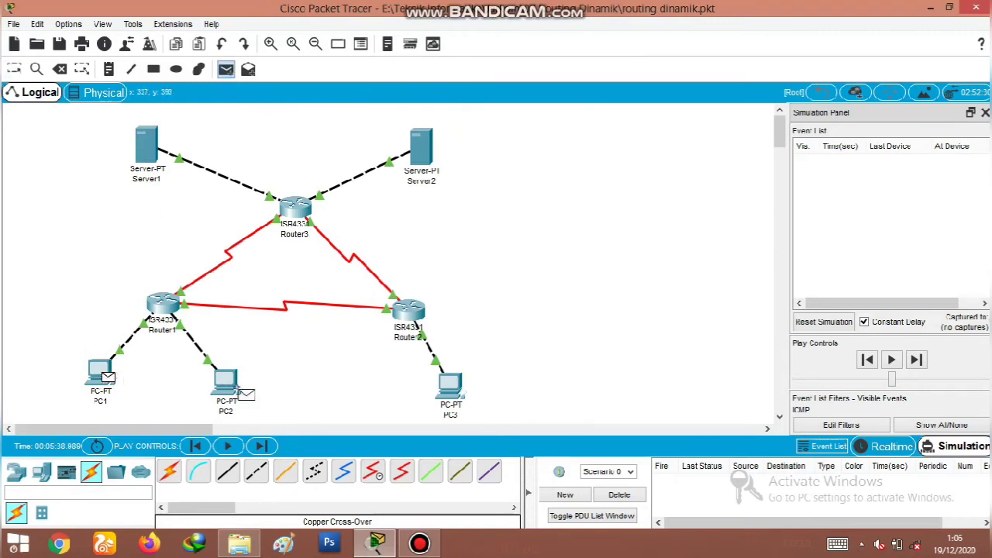
click(228, 389)
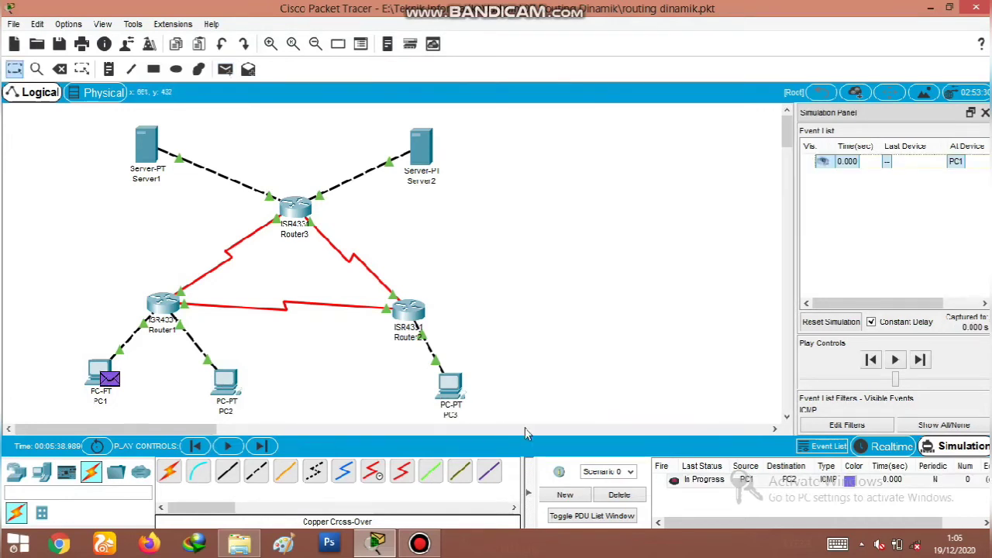
click(261, 445)
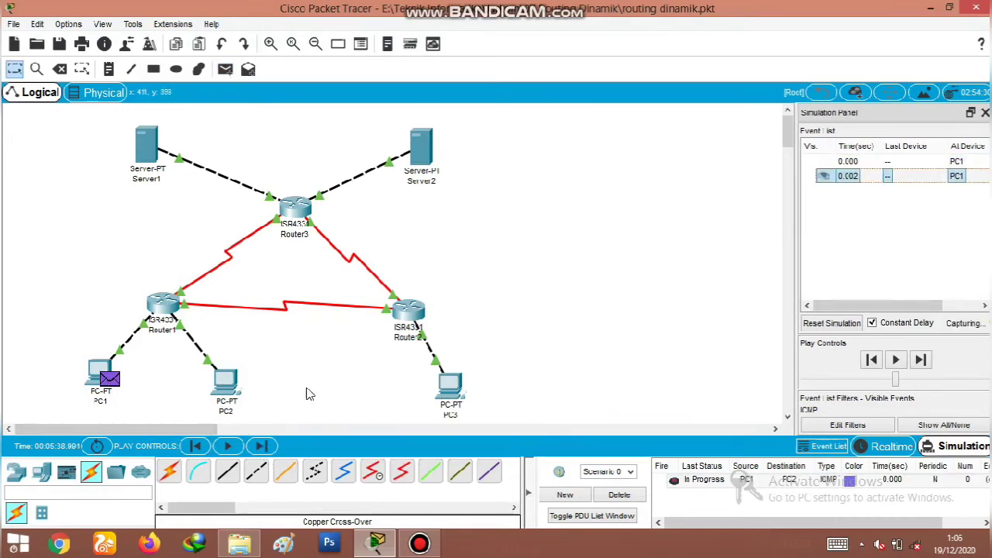
click(261, 446)
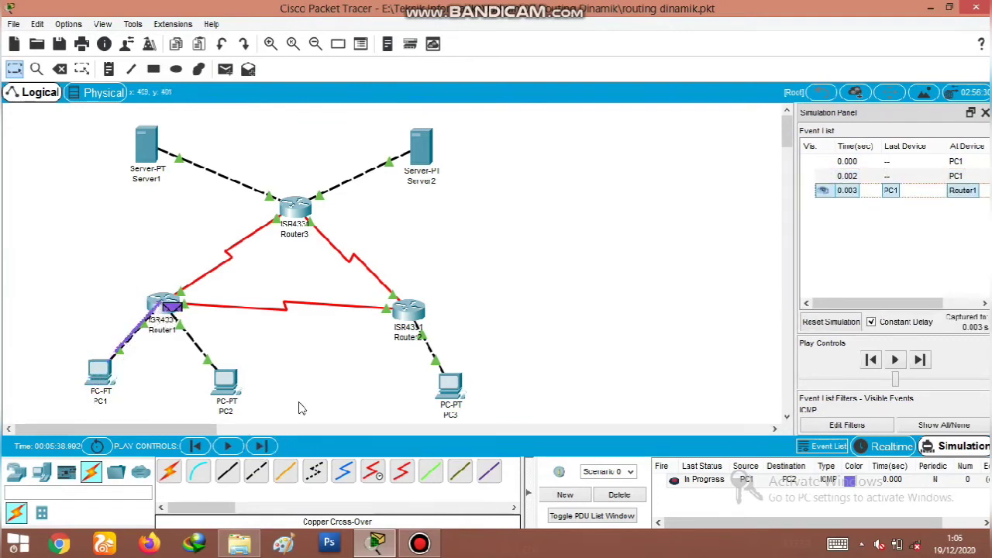
click(264, 445)
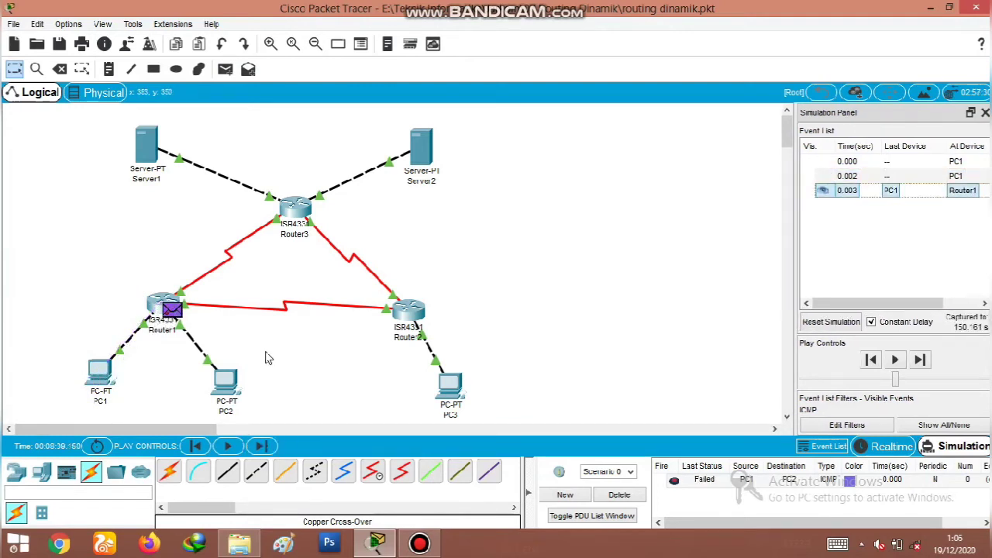
Step: Delete the current test scenario, resend a simple PDU from PC1 to PC2, and step through the events until the reply reaches PC1
click(618, 494)
click(225, 69)
click(100, 372)
click(229, 384)
click(260, 447)
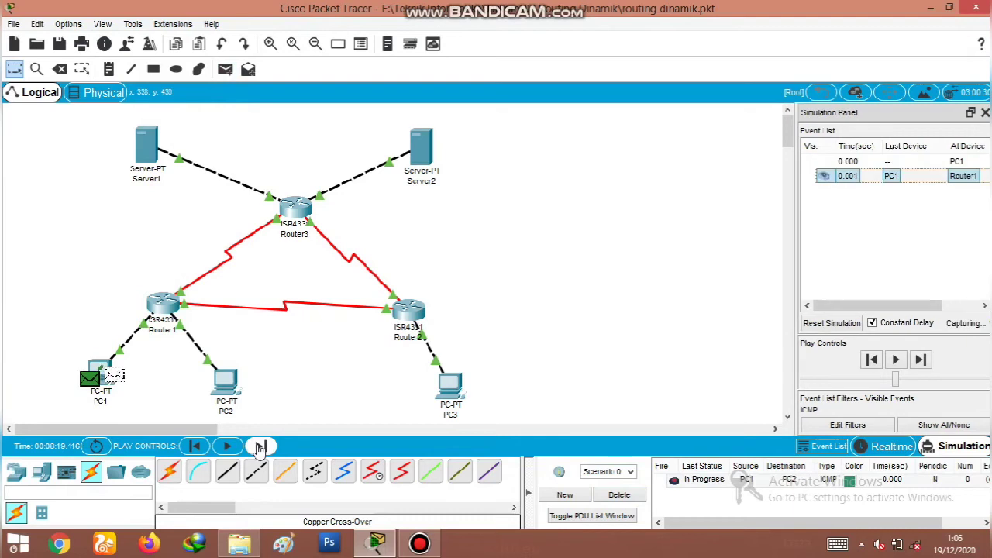
click(261, 447)
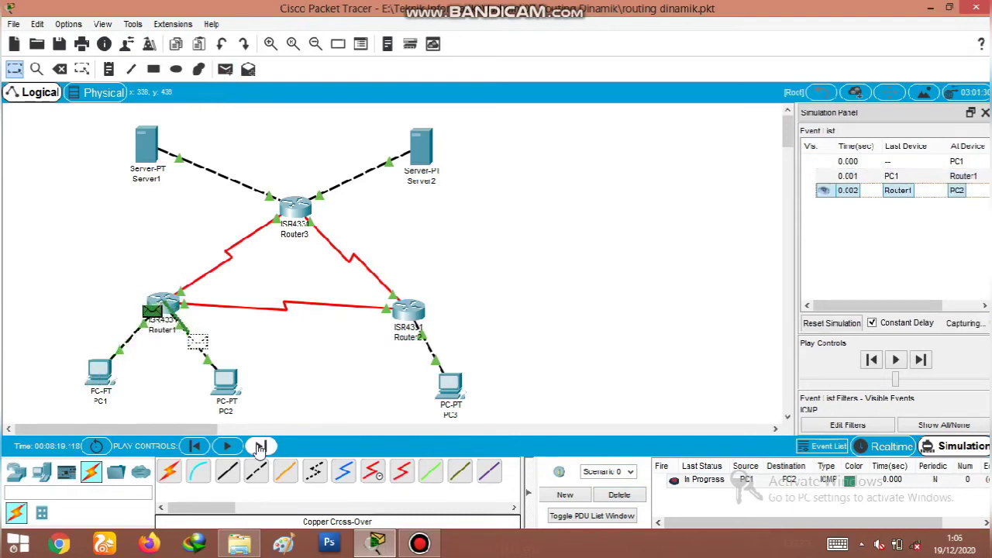
click(261, 447)
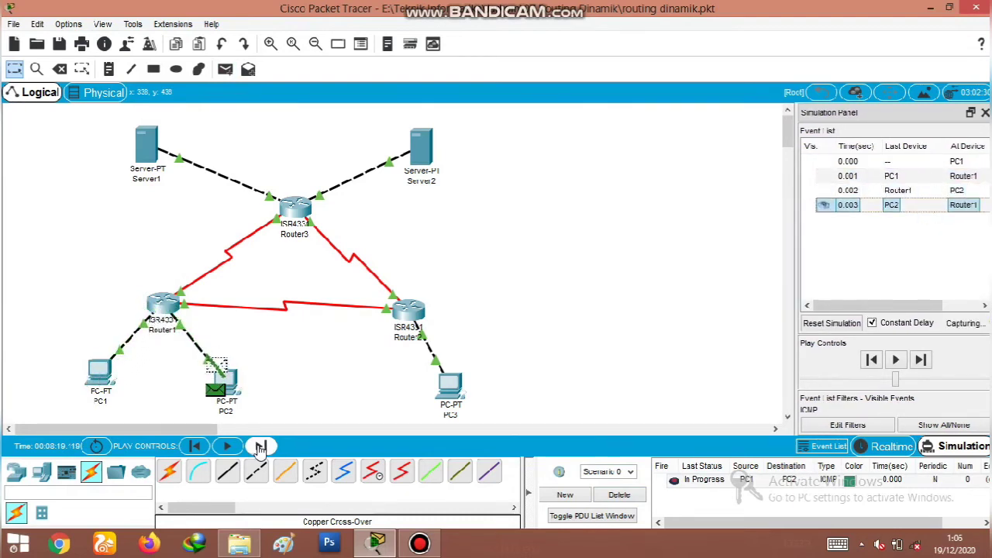
click(261, 447)
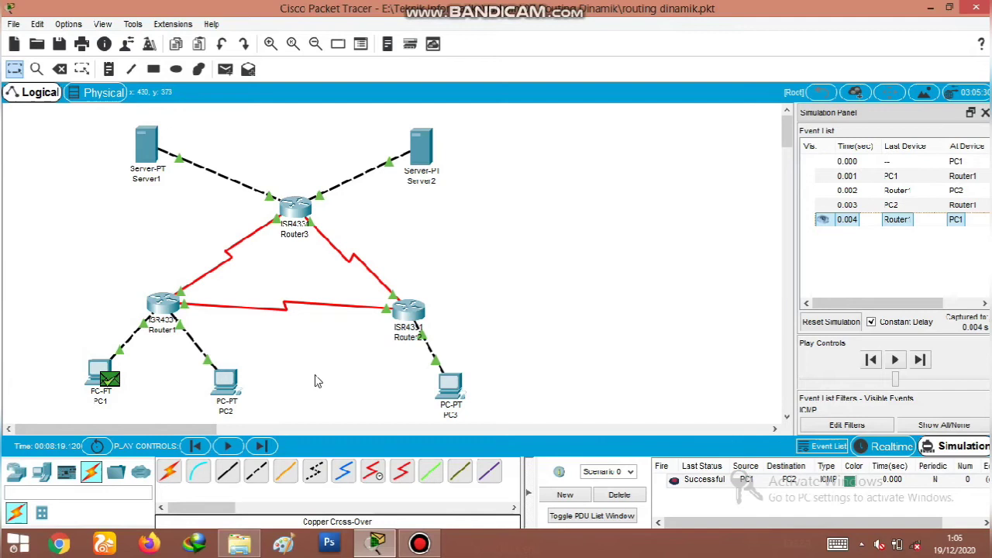
Step: Clear the PC2 test, send a simple PDU from PC1 to PC3, and step through its events across the routers
click(621, 496)
click(225, 70)
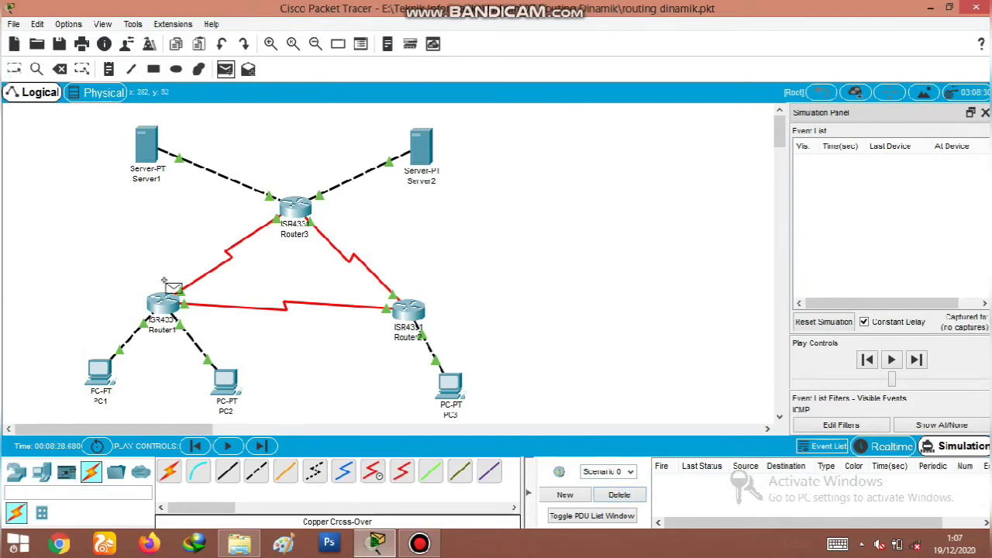
click(101, 374)
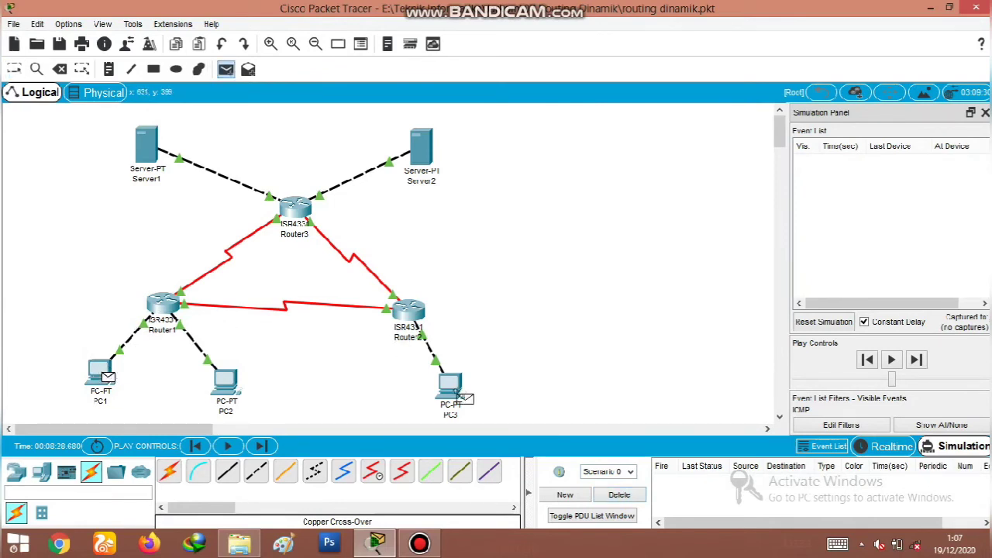
click(457, 393)
click(262, 445)
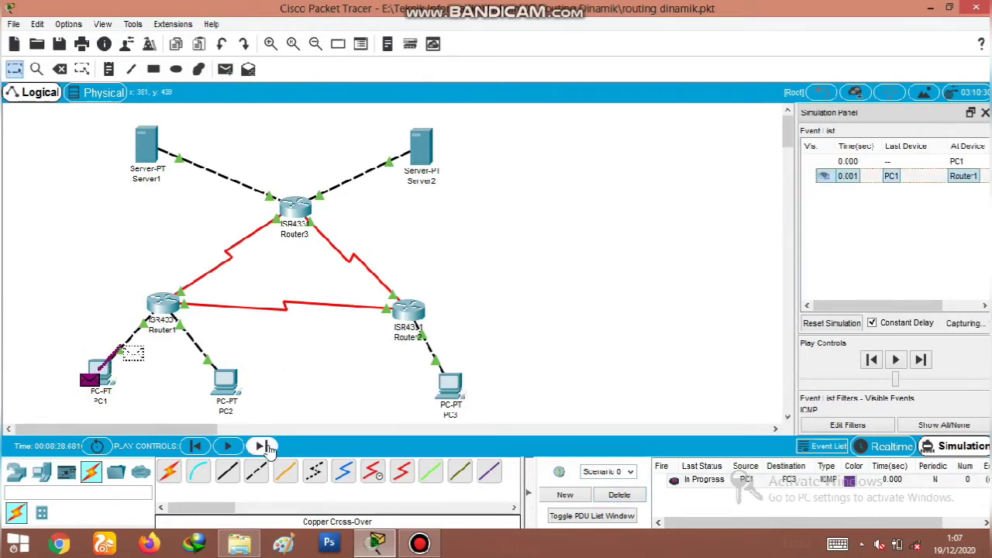
click(262, 446)
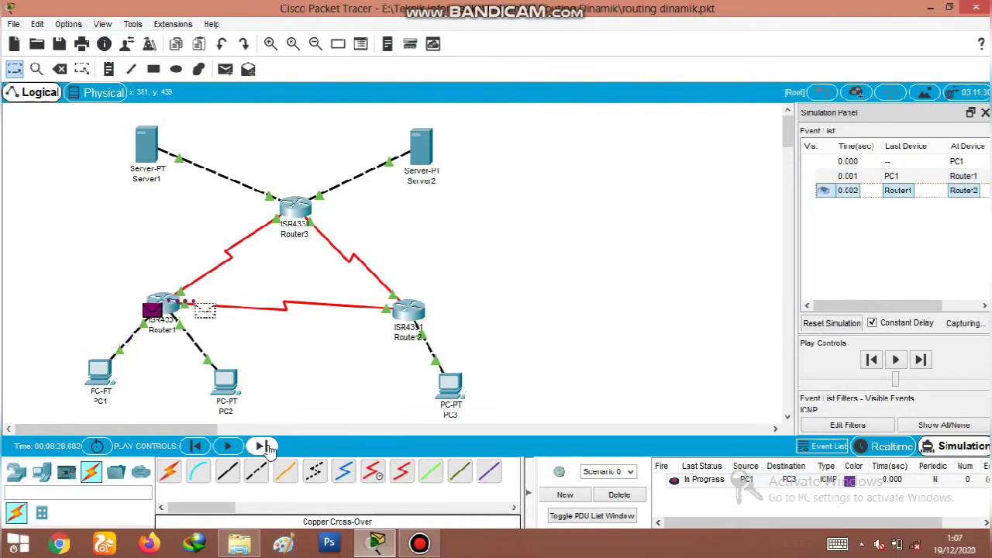
click(262, 445)
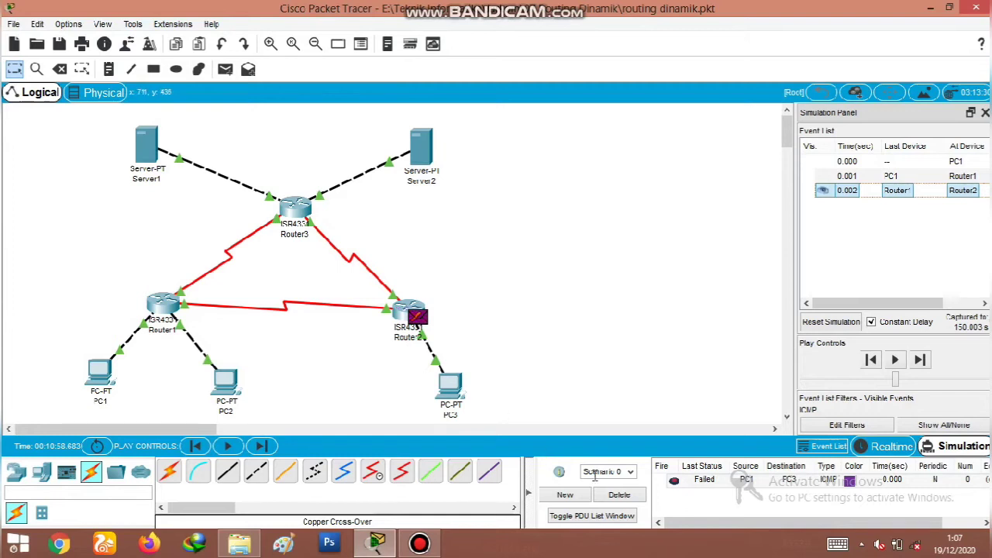
Step: Delete that test, resend the simple PDU from PC1 to PC3, and step through the events until the reply reaches PC1
click(617, 495)
click(226, 70)
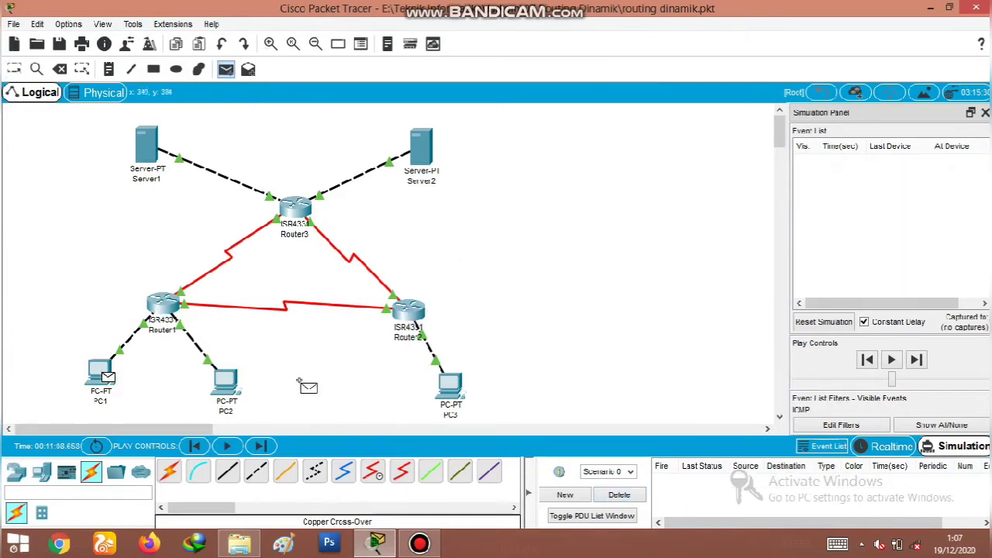
click(449, 383)
click(261, 446)
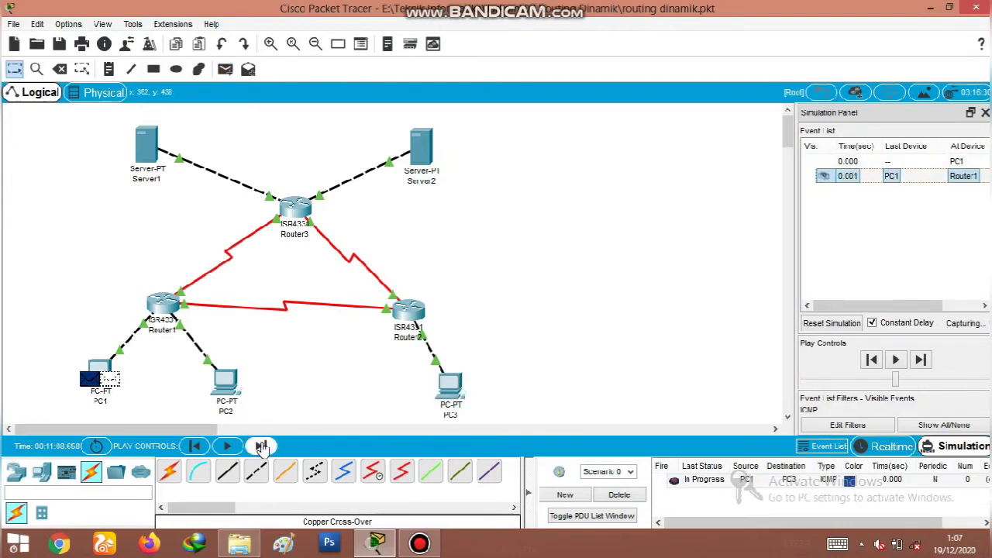
click(262, 446)
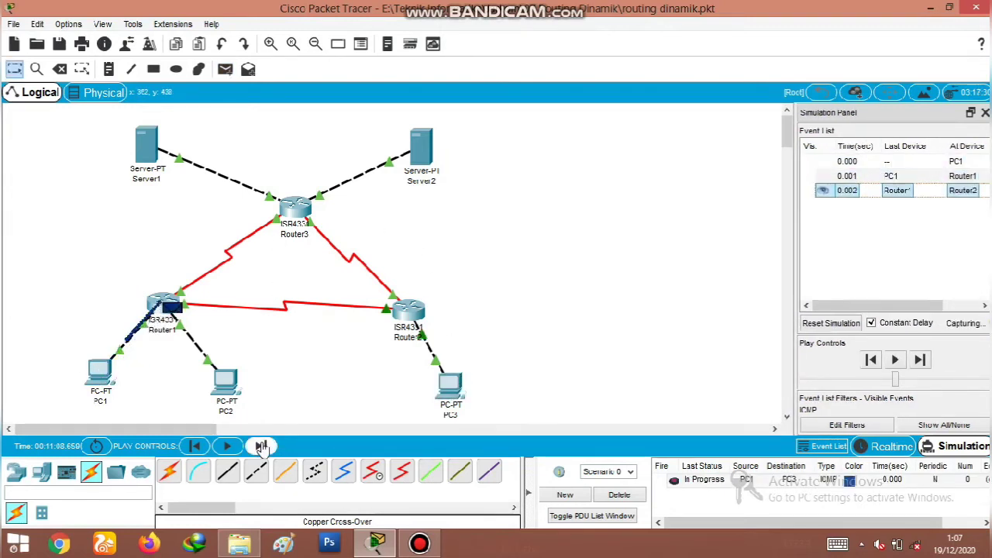
click(261, 446)
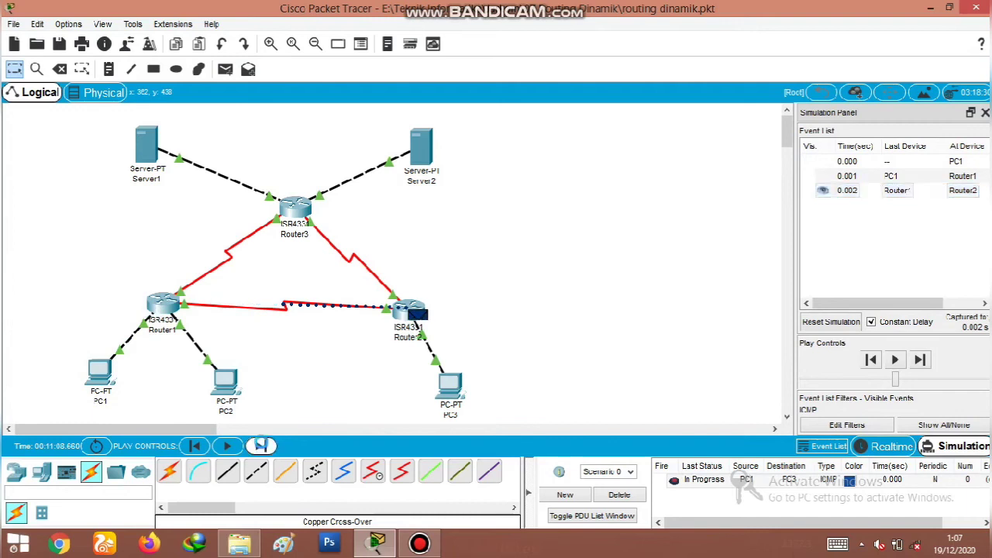
click(261, 446)
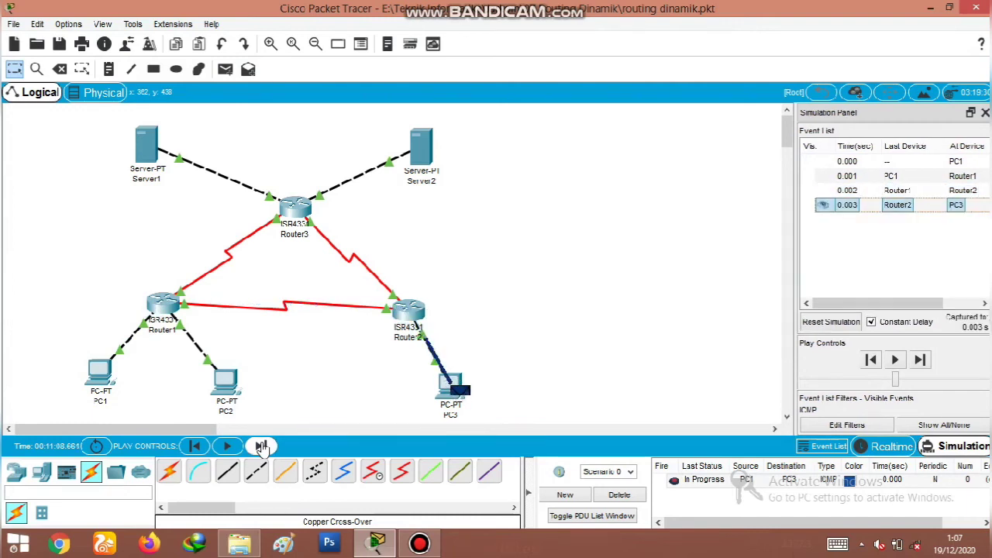
click(261, 446)
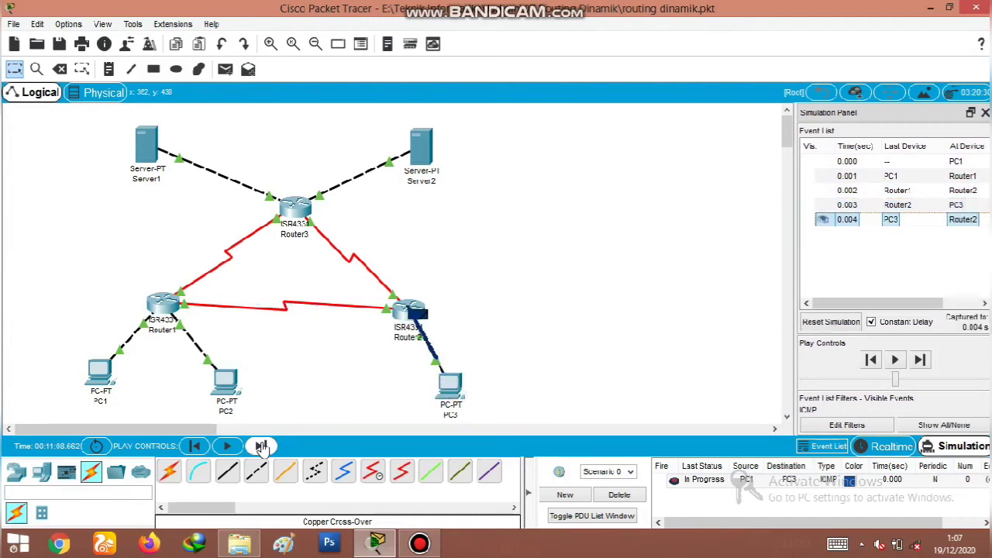
click(261, 446)
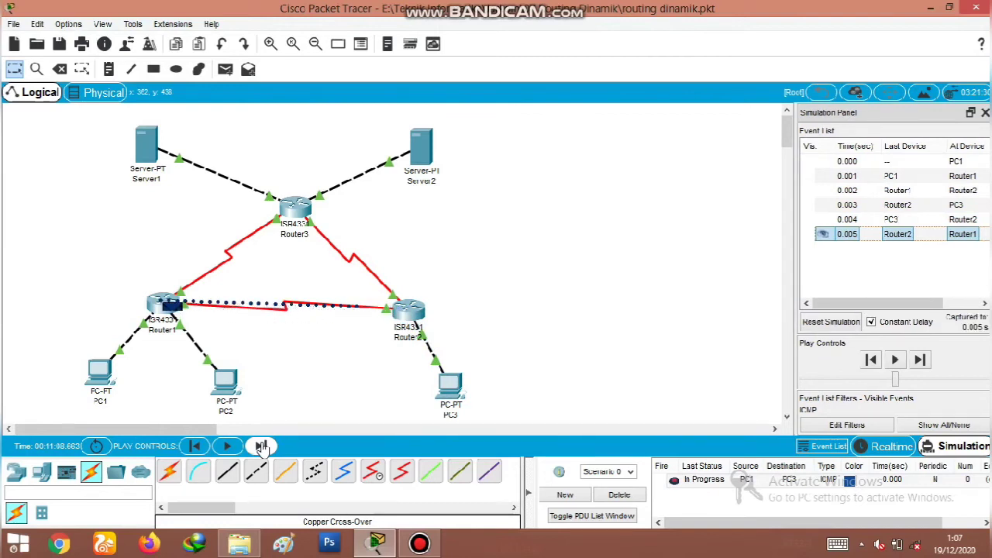
click(261, 446)
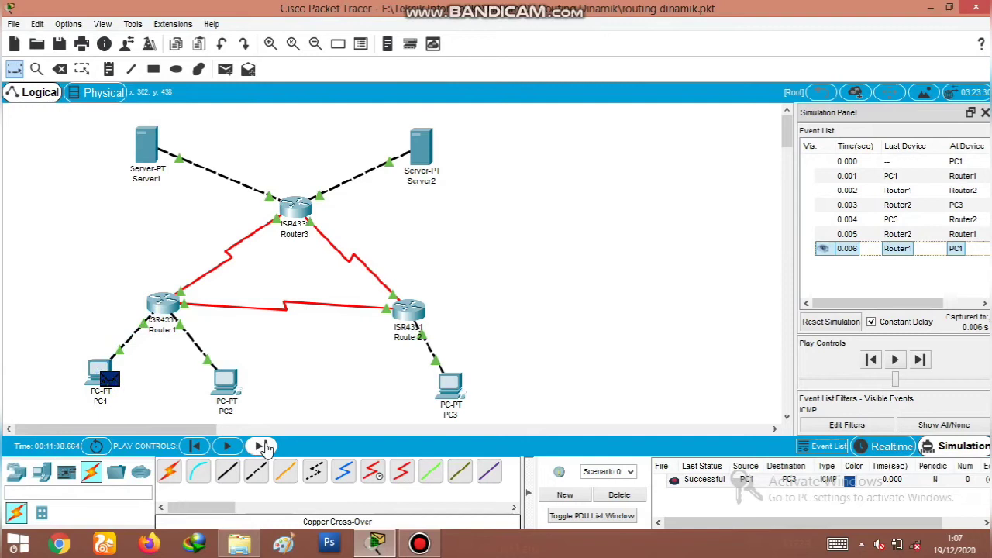
Step: Clear the PC3 test, send a simple PDU from PC1 to Server1, and step through its events toward Router3
click(618, 495)
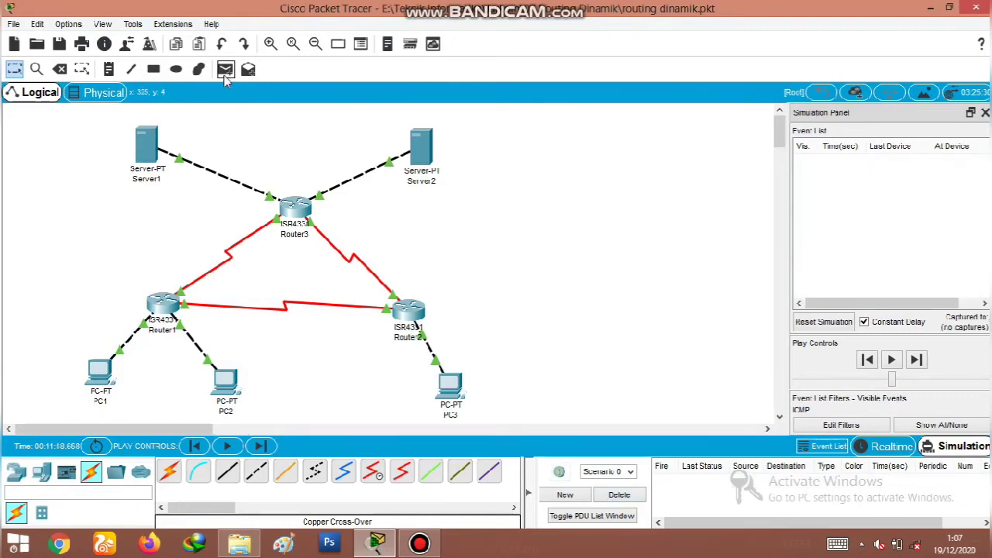
click(99, 374)
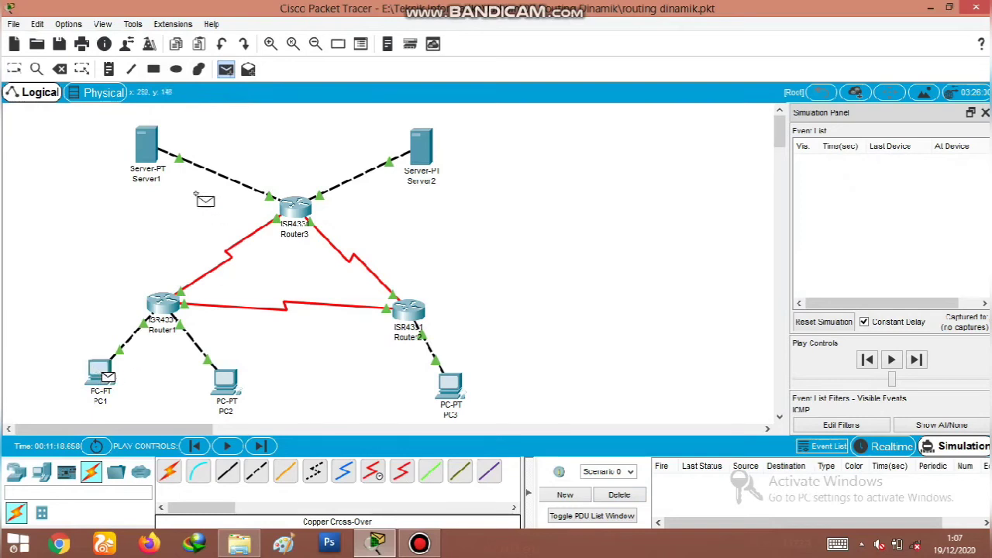
click(147, 147)
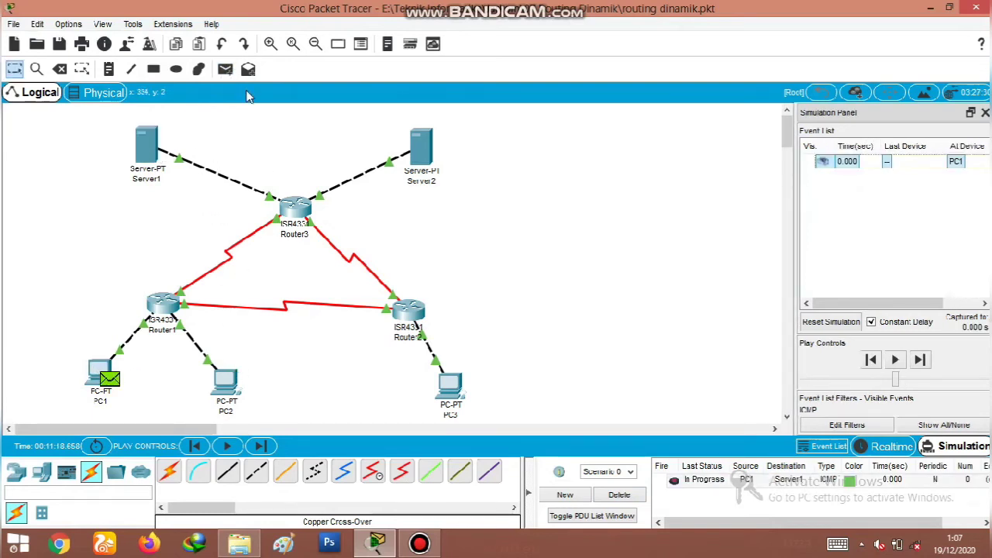
click(261, 446)
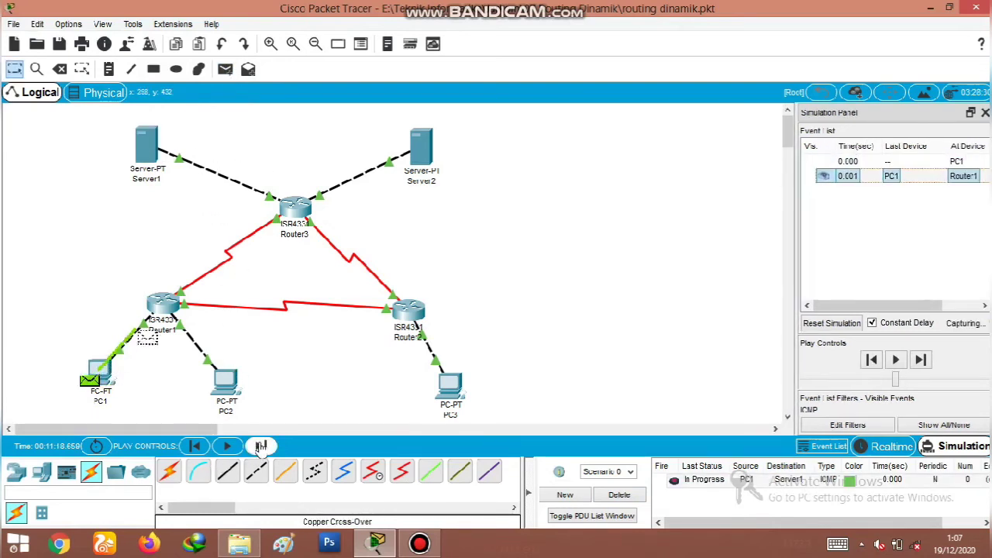
click(261, 446)
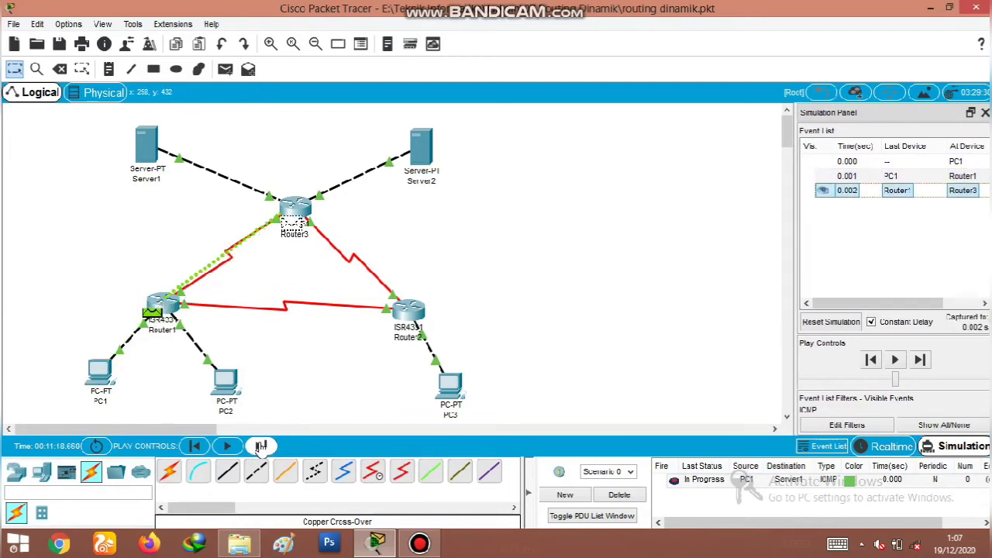
click(260, 446)
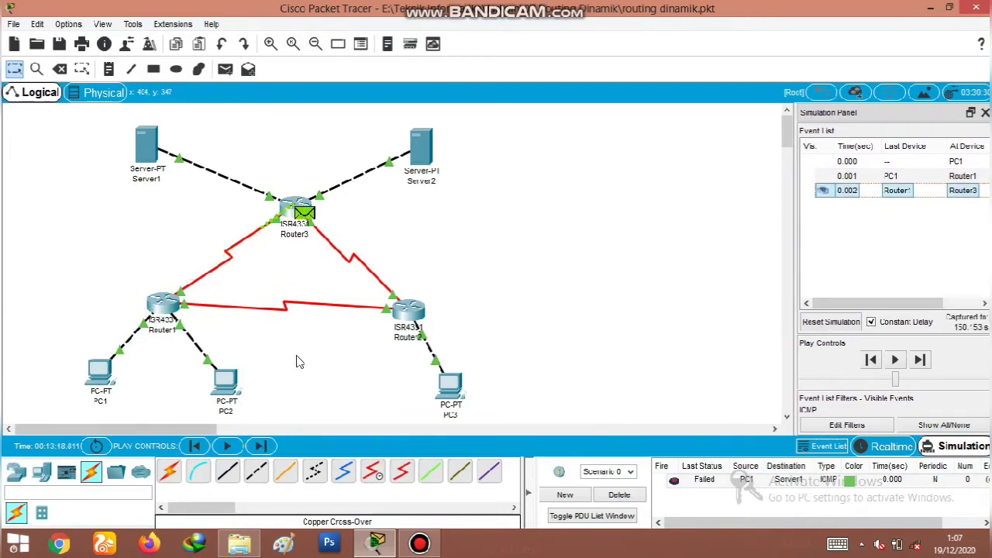
Step: Delete that test, resend the simple PDU from PC1 to Server1, and step through the events until the reply reaches PC1
click(619, 494)
click(225, 69)
click(106, 370)
click(149, 154)
click(262, 446)
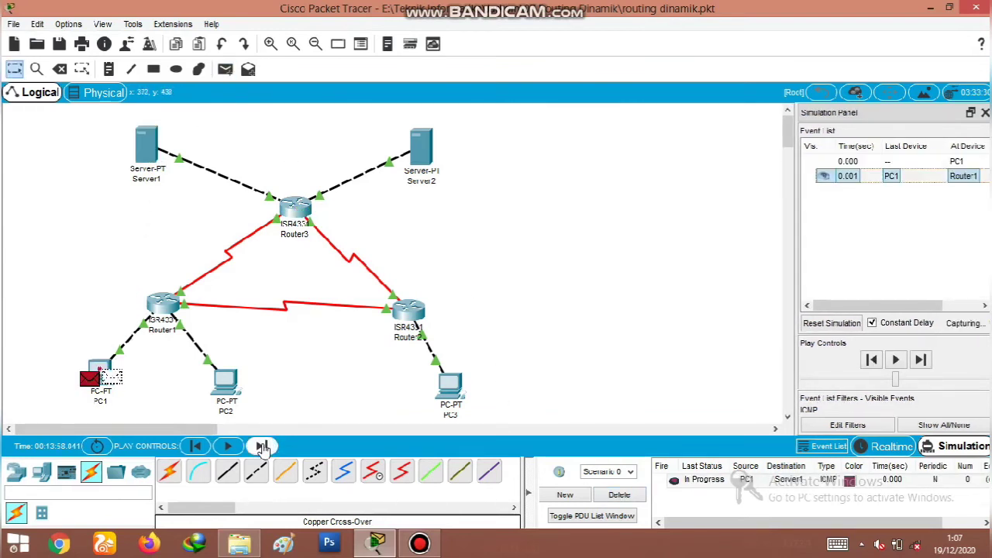
click(262, 446)
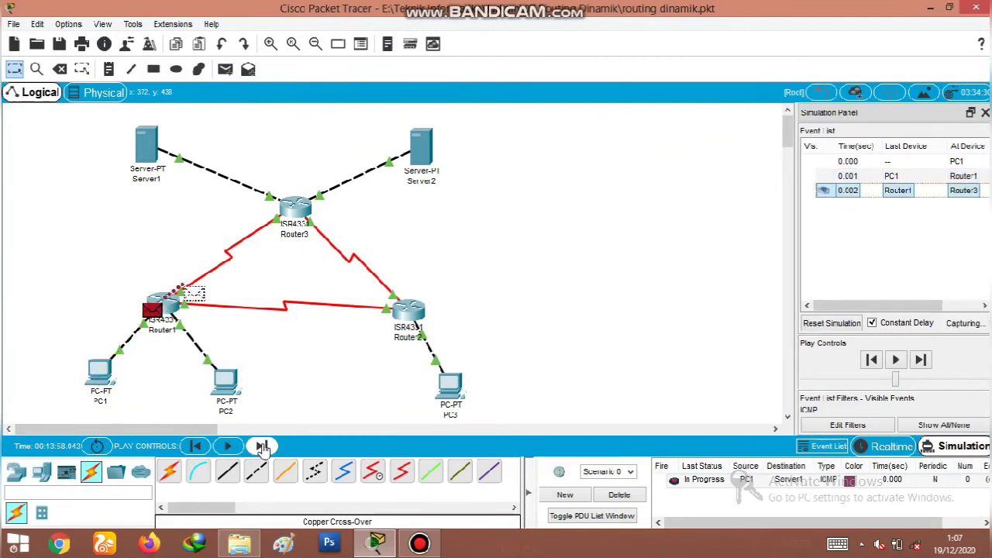
click(262, 446)
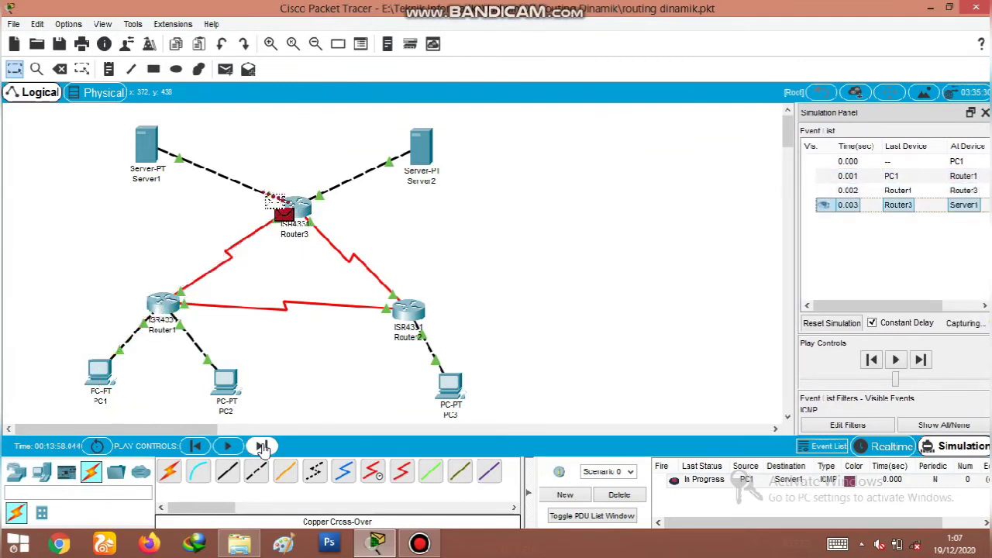
click(262, 446)
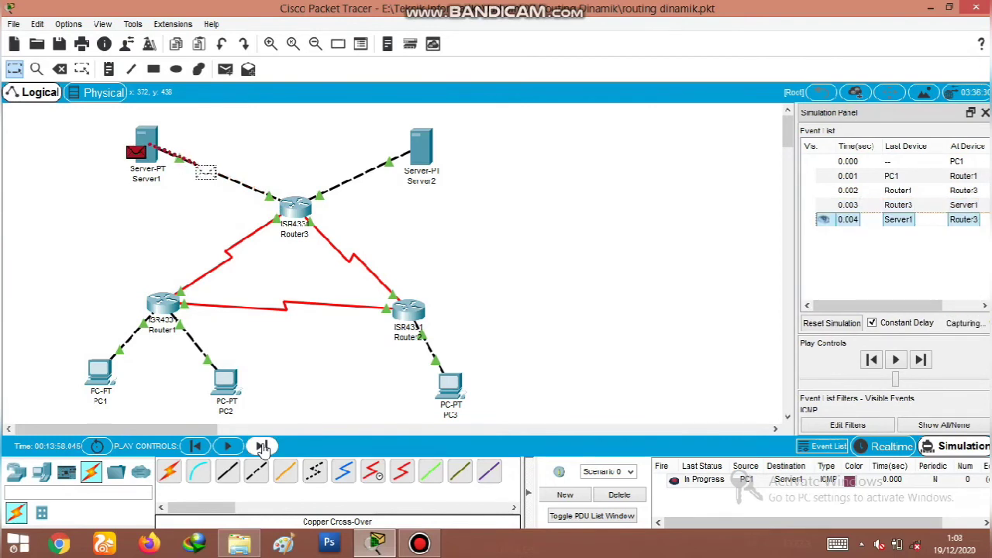
click(262, 447)
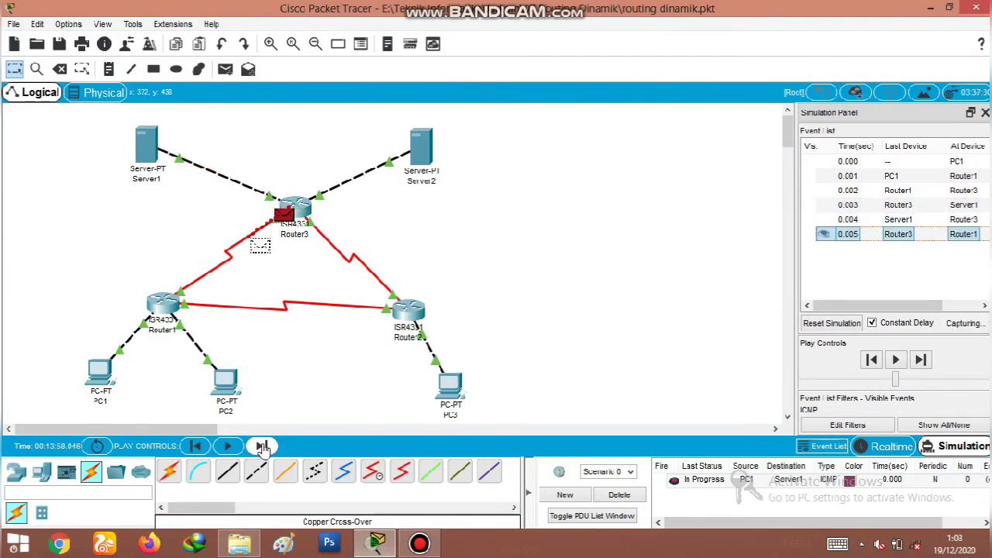
click(262, 447)
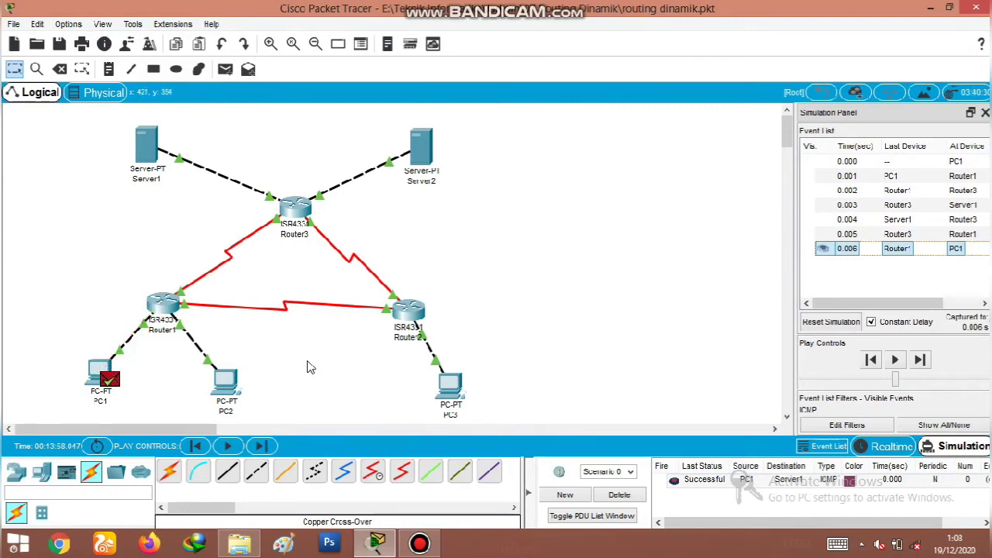
Step: Clear the Server1 test, send a simple PDU from PC1 to Server2, and step through its events toward Router3
click(614, 500)
click(224, 69)
click(103, 370)
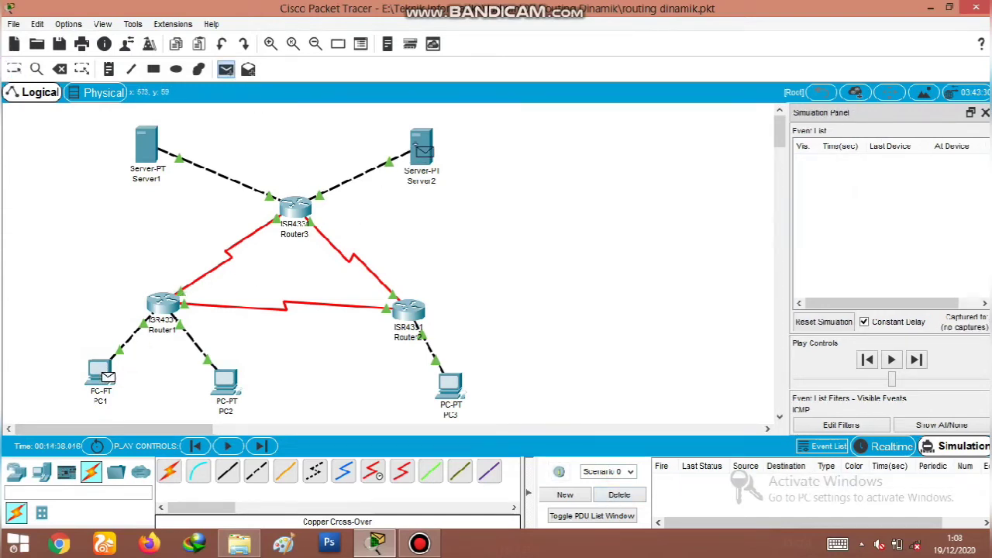
click(421, 149)
click(261, 446)
click(261, 447)
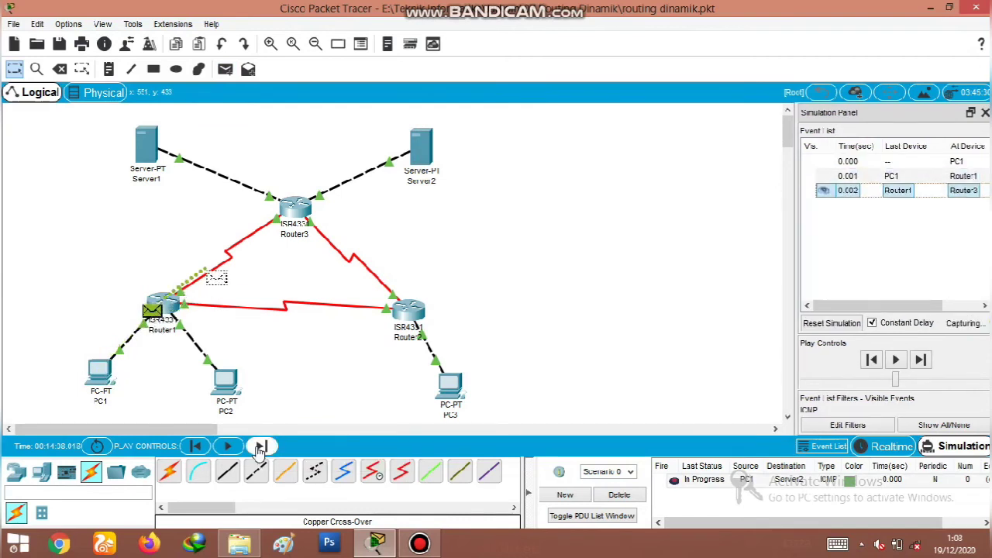
click(261, 447)
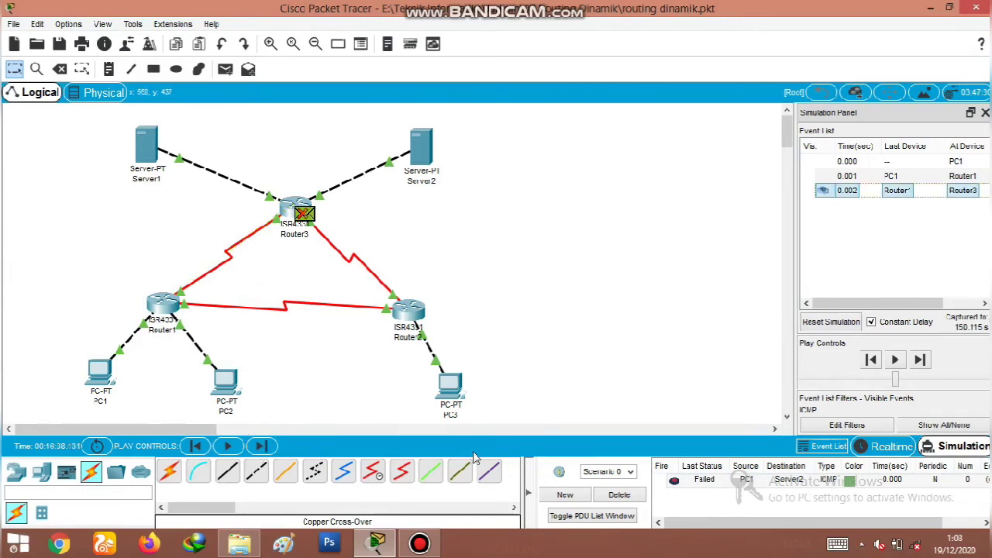
Step: Delete that test, resend the simple PDU from PC1 to Server2, and step through the events until the reply reaches PC1
click(630, 496)
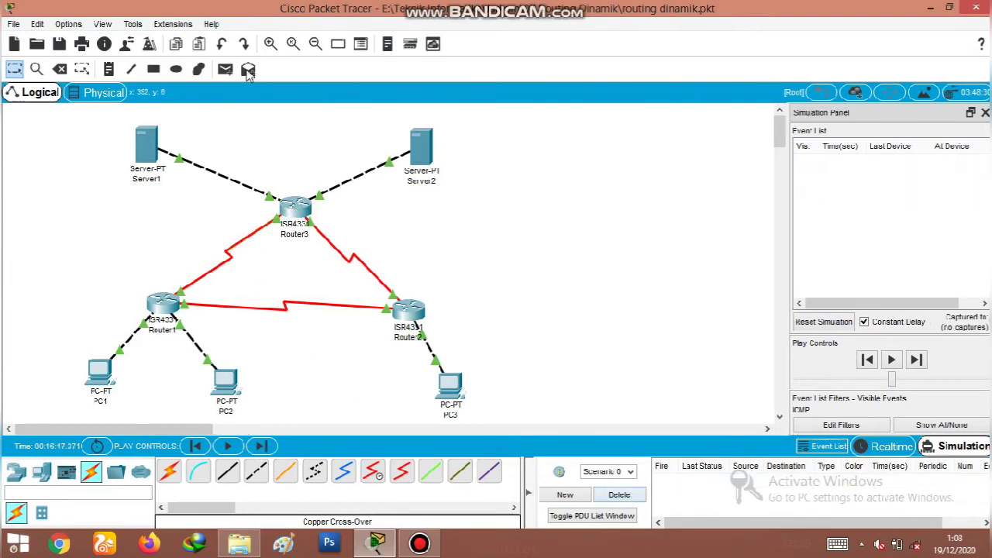
click(106, 363)
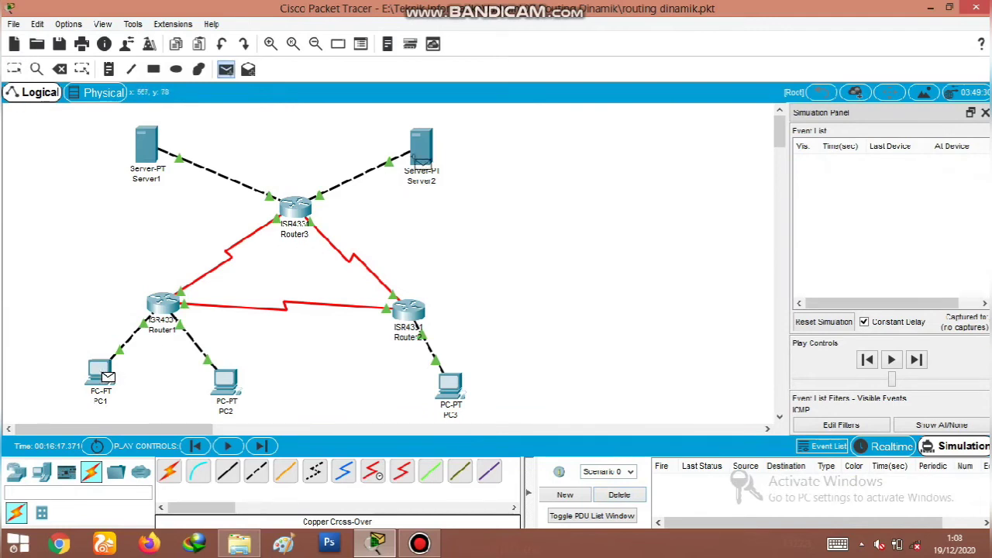
click(412, 155)
click(261, 446)
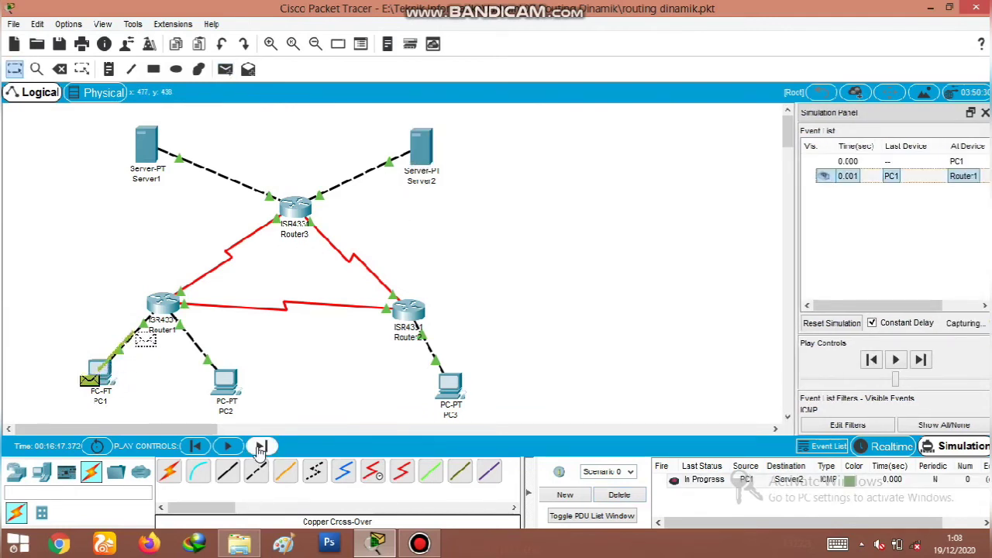
click(261, 447)
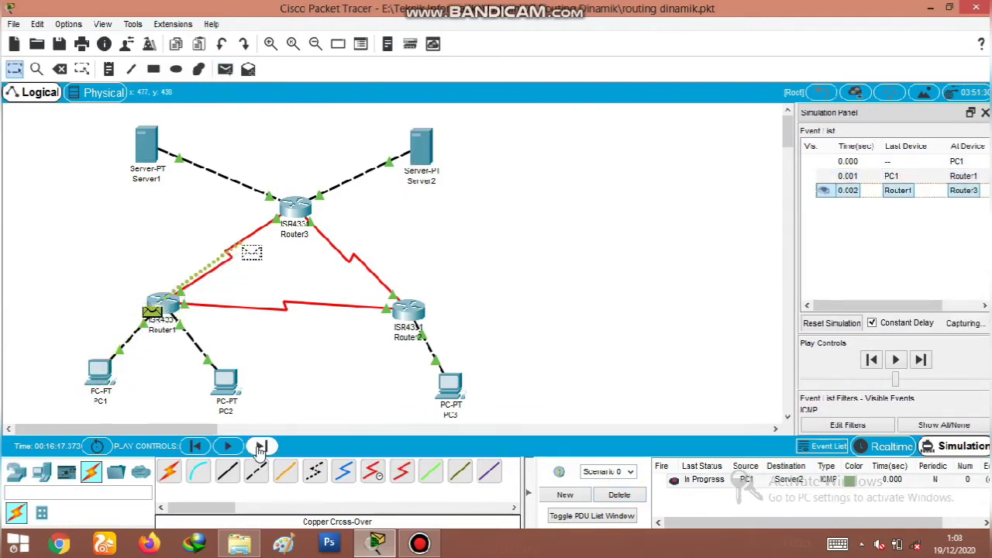
click(261, 447)
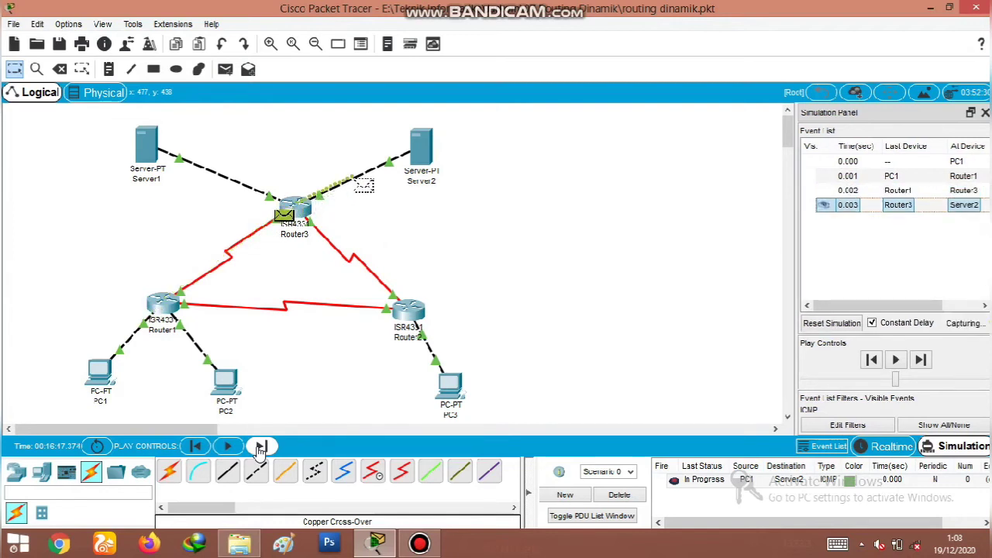
click(261, 447)
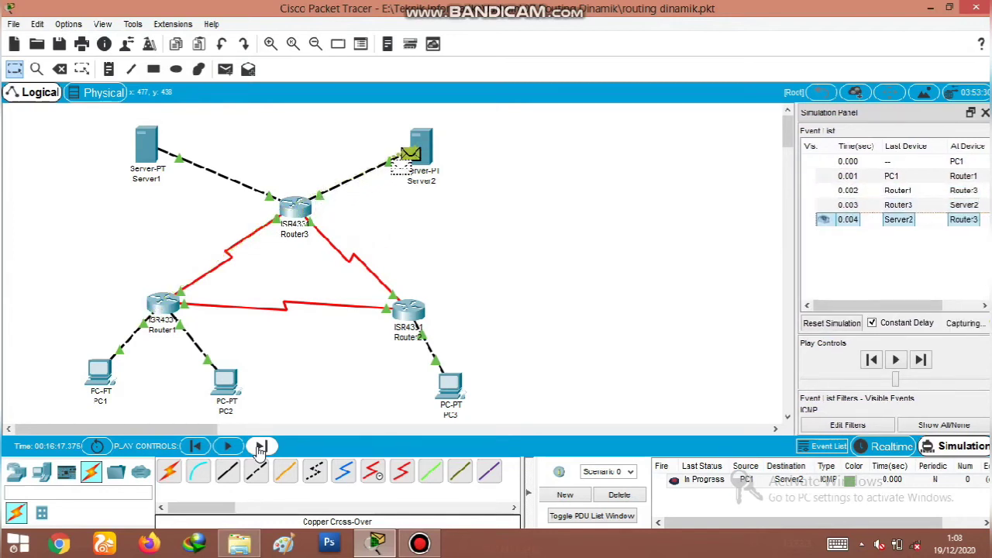
click(261, 447)
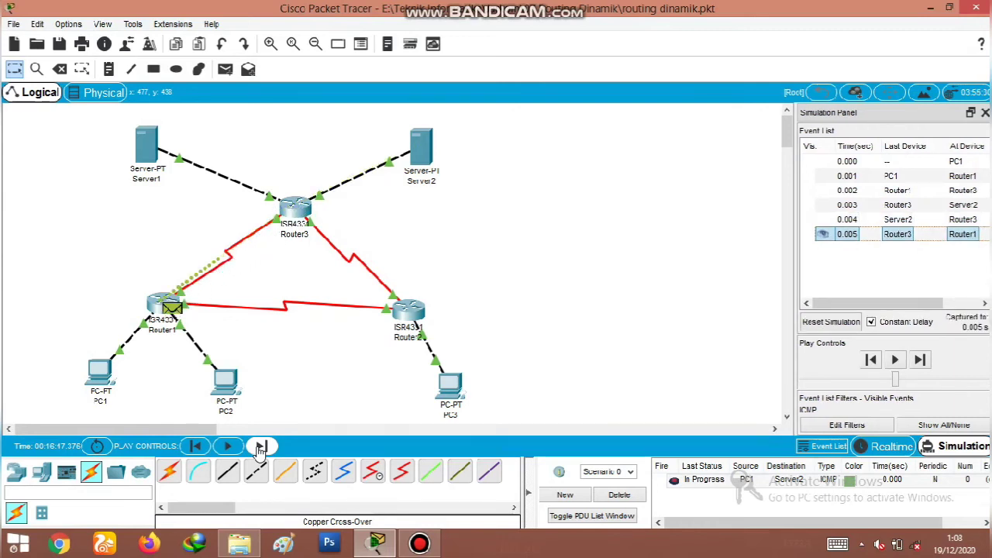
click(261, 447)
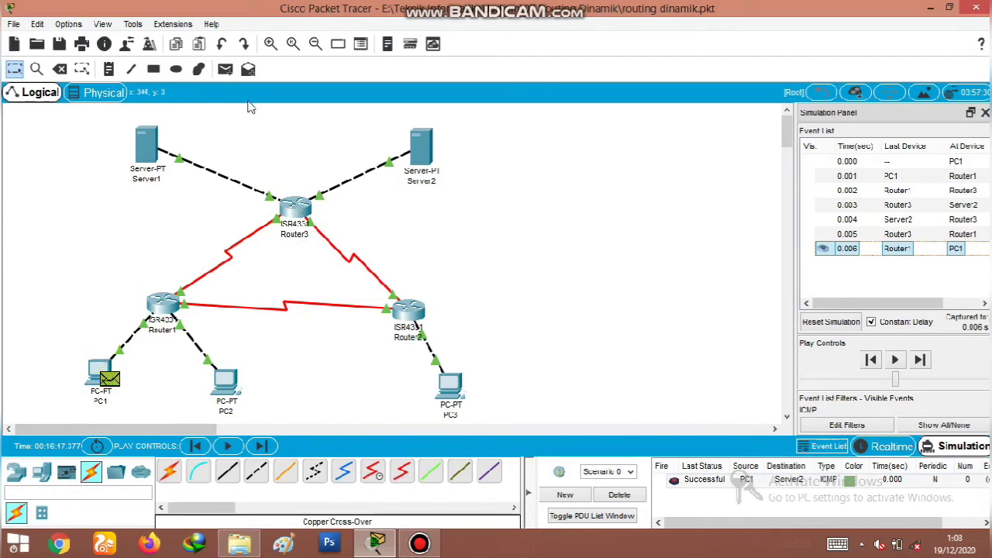
Step: Clear the Server2 test, send a simple PDU from PC3 to PC1, and step through the events until the reply reaches PC3
click(603, 497)
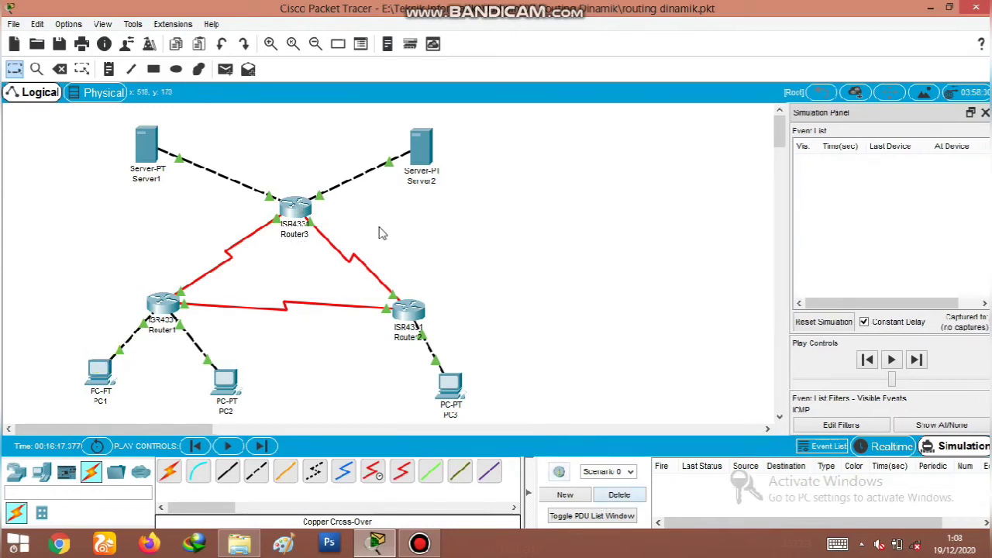
click(231, 76)
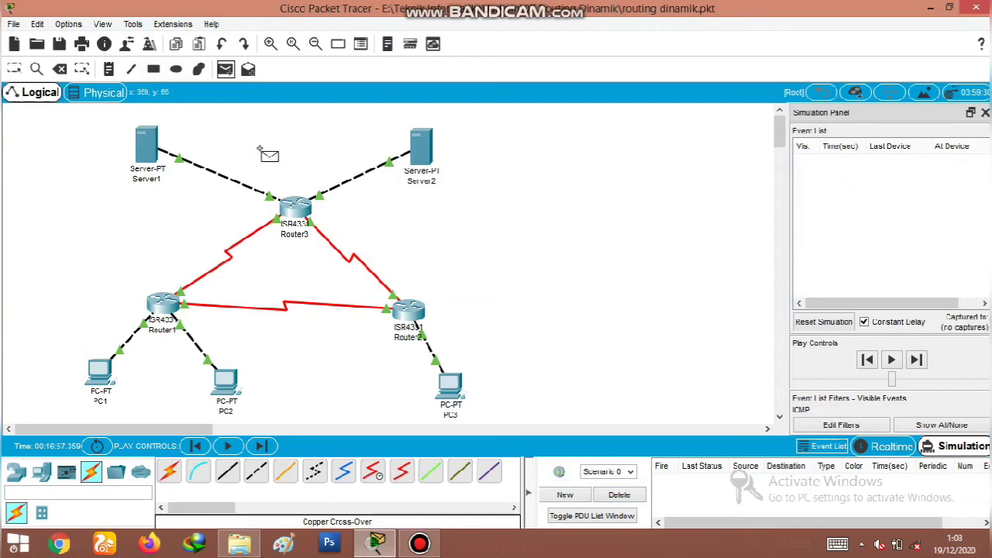
click(454, 397)
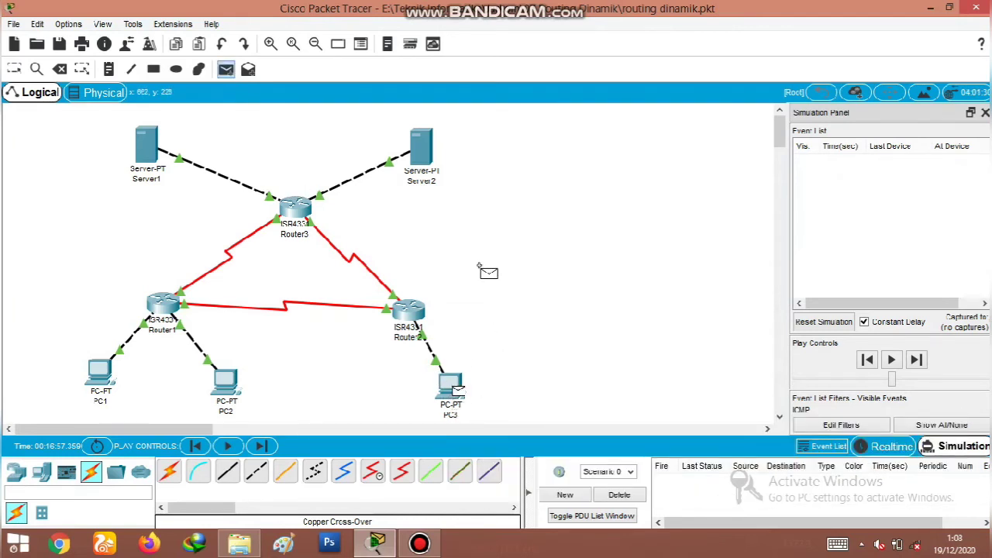
click(103, 379)
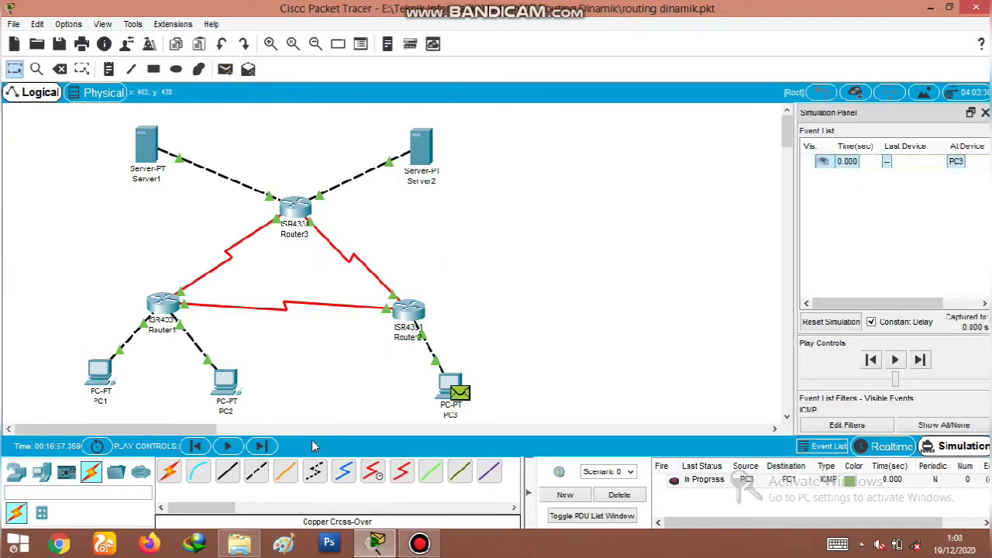
click(261, 446)
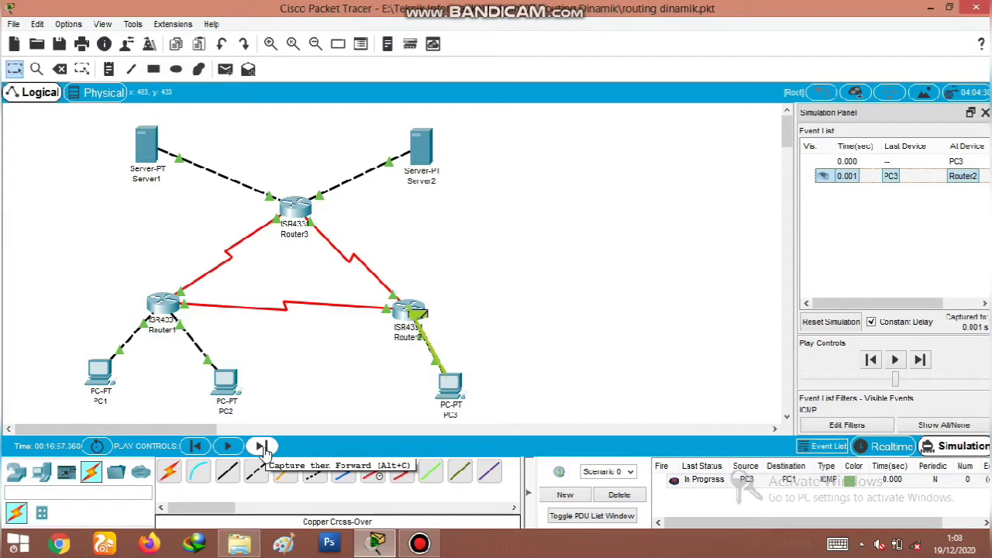
click(261, 447)
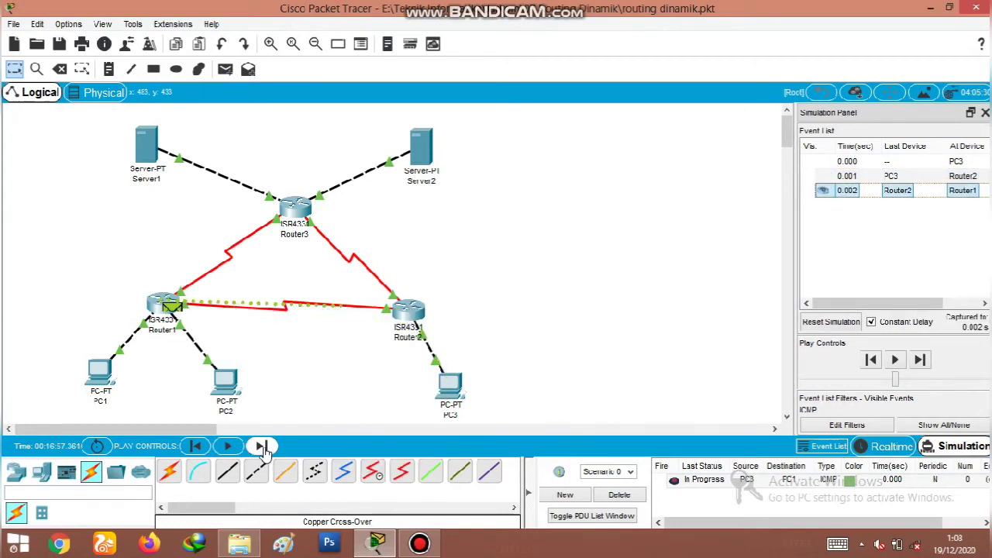
click(261, 446)
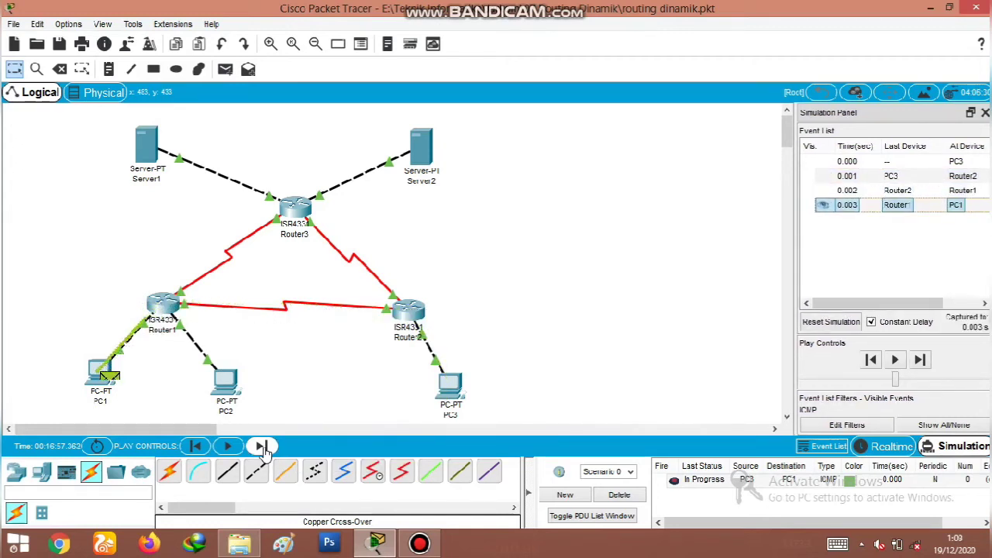
click(261, 446)
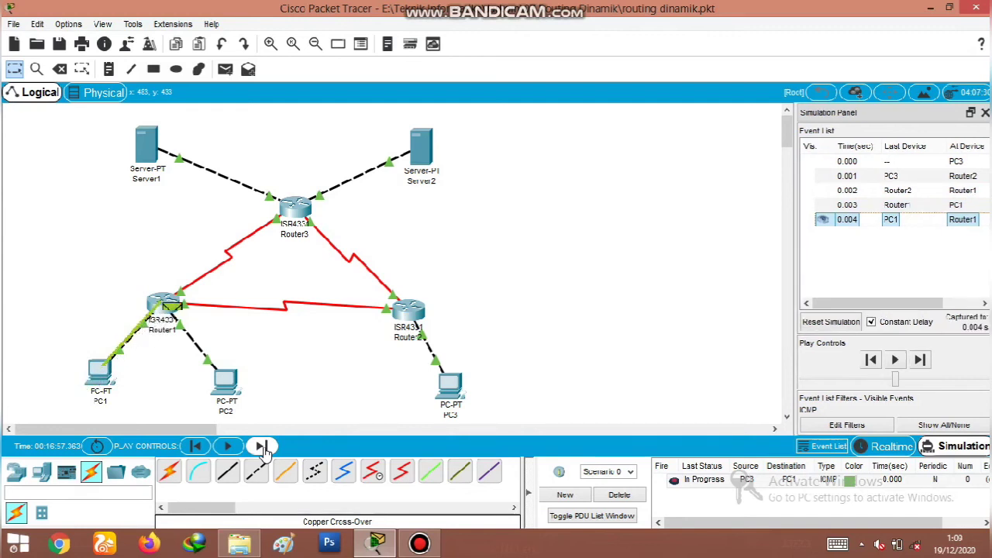
click(261, 446)
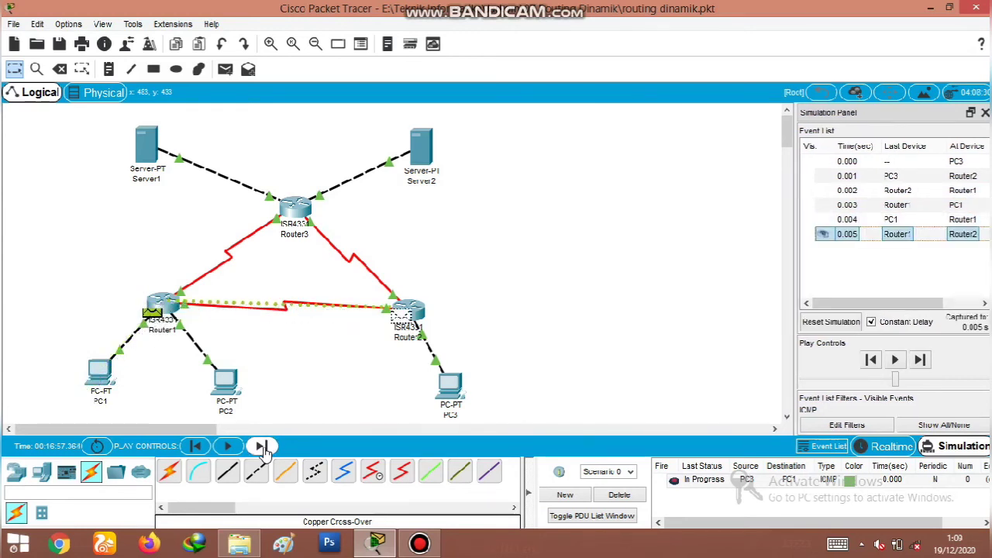
click(261, 446)
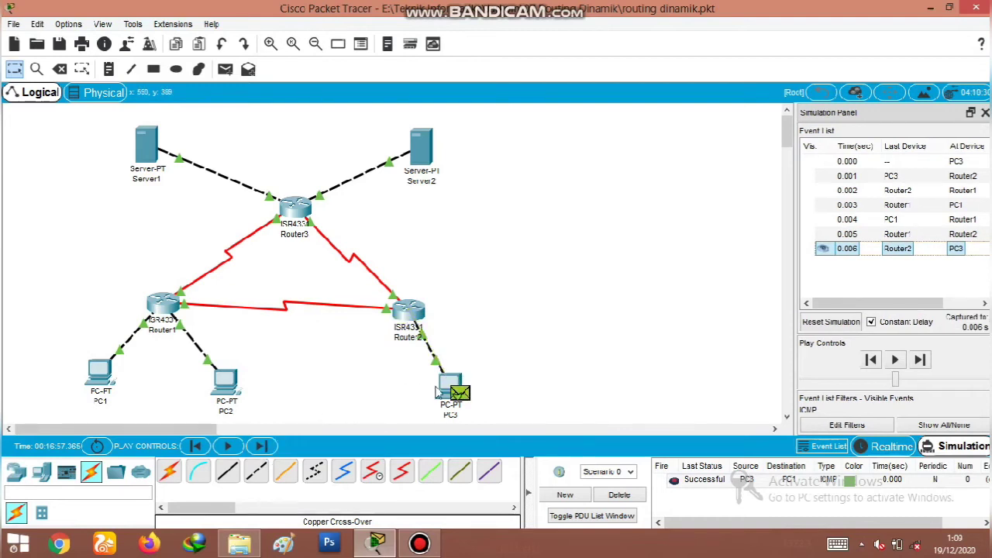
Step: Clear the PC1 test, send a simple PDU from PC3 to PC2, and step through the events until the reply reaches PC3
click(618, 495)
click(227, 70)
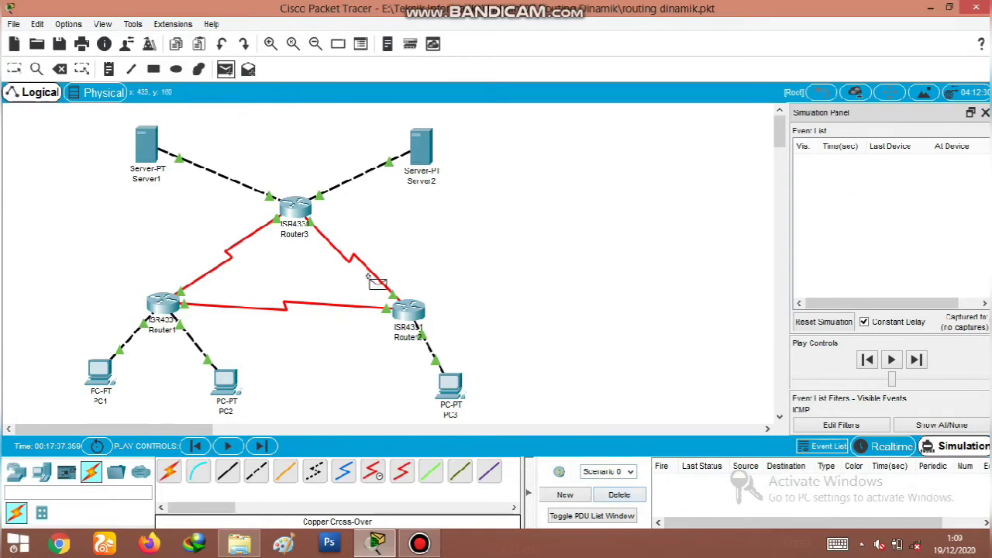
click(449, 384)
click(226, 381)
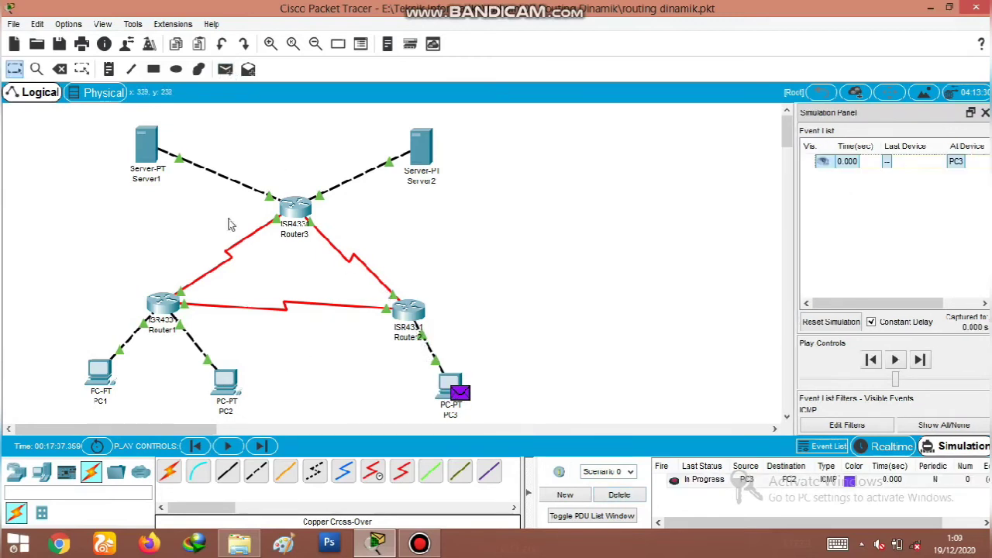
click(261, 445)
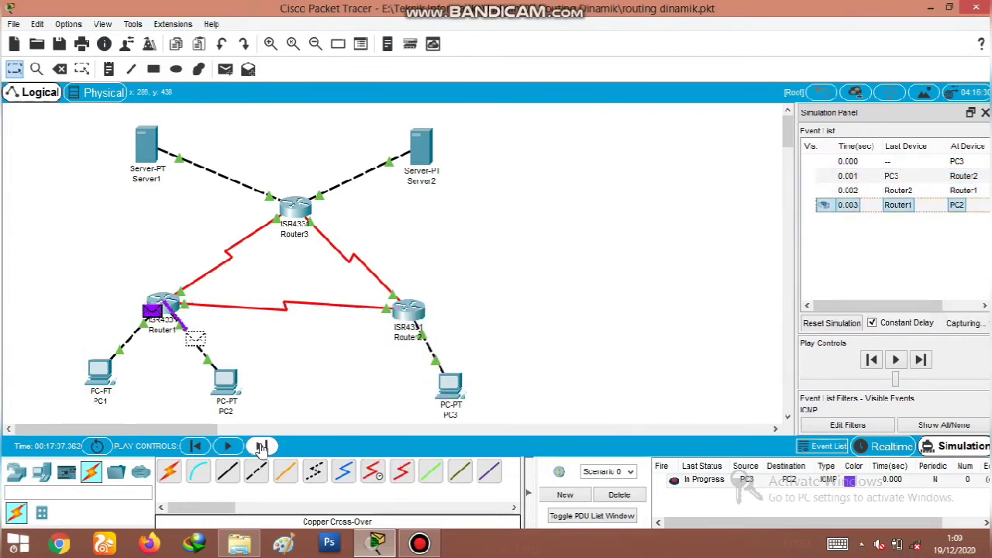
click(262, 447)
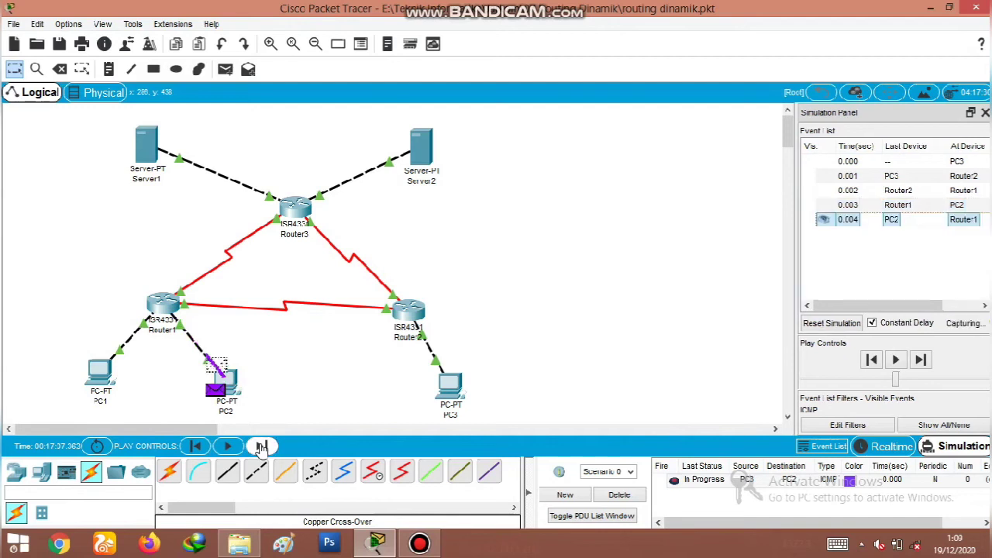
click(262, 447)
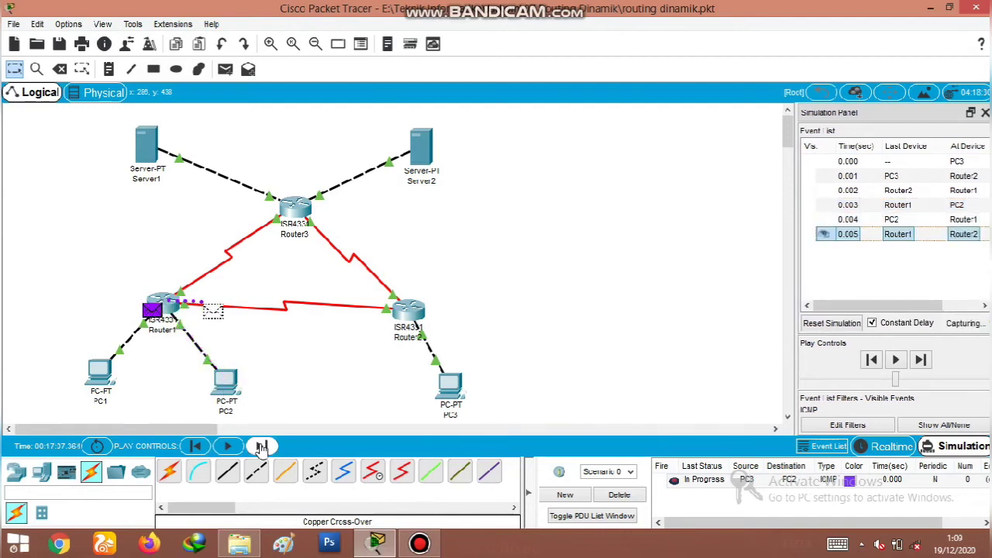
click(262, 447)
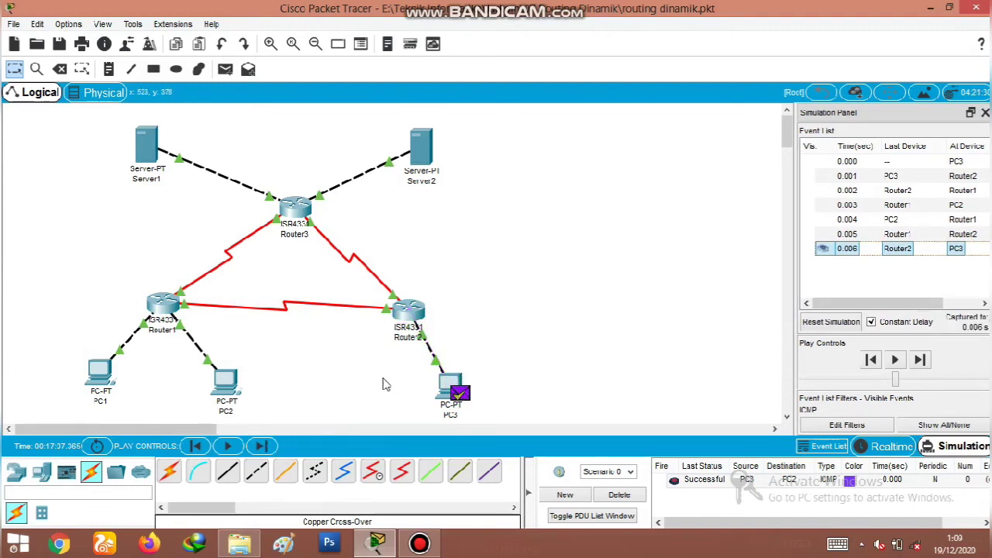
Step: Clear the PC2 test, send a simple PDU from PC3 to Server1, and step through the events until the reply reaches PC3
click(619, 495)
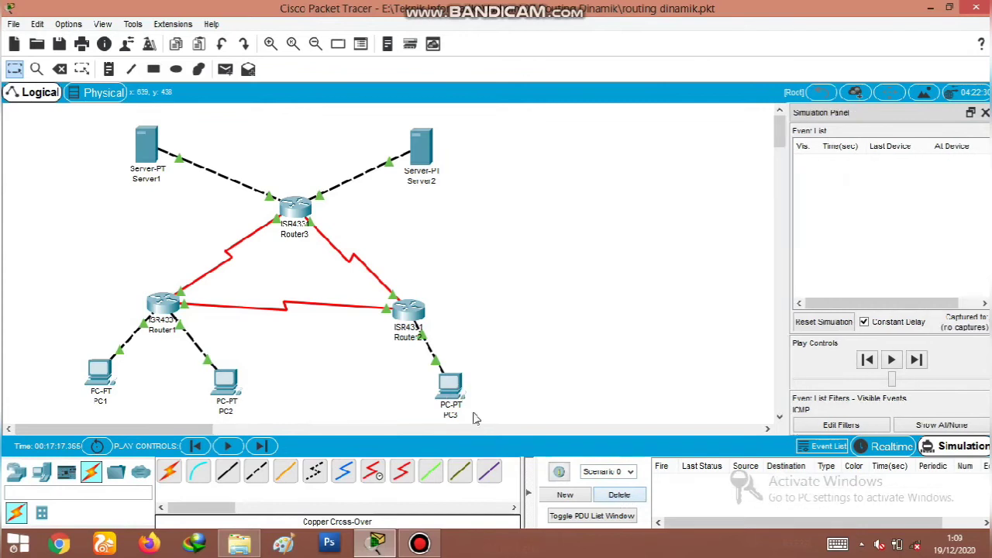
click(226, 69)
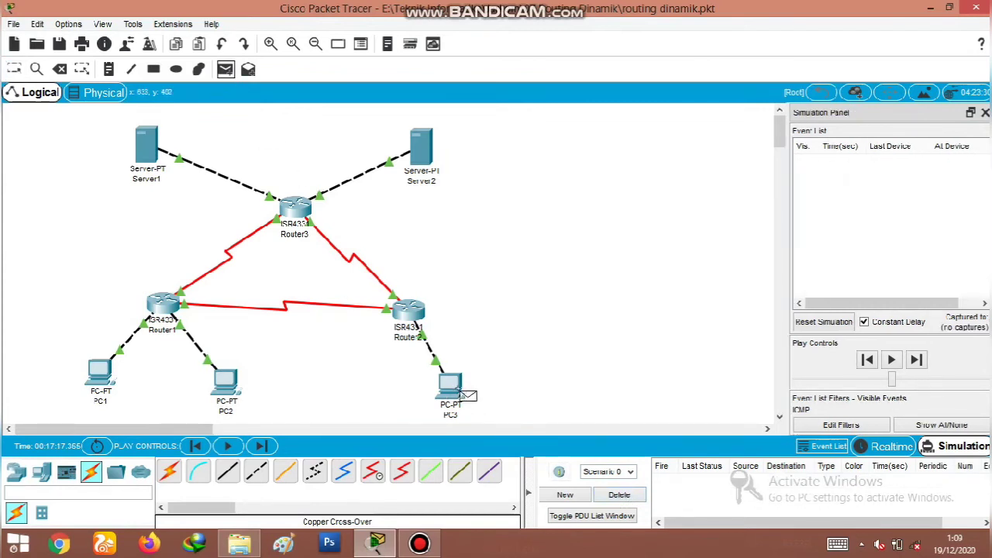
click(152, 147)
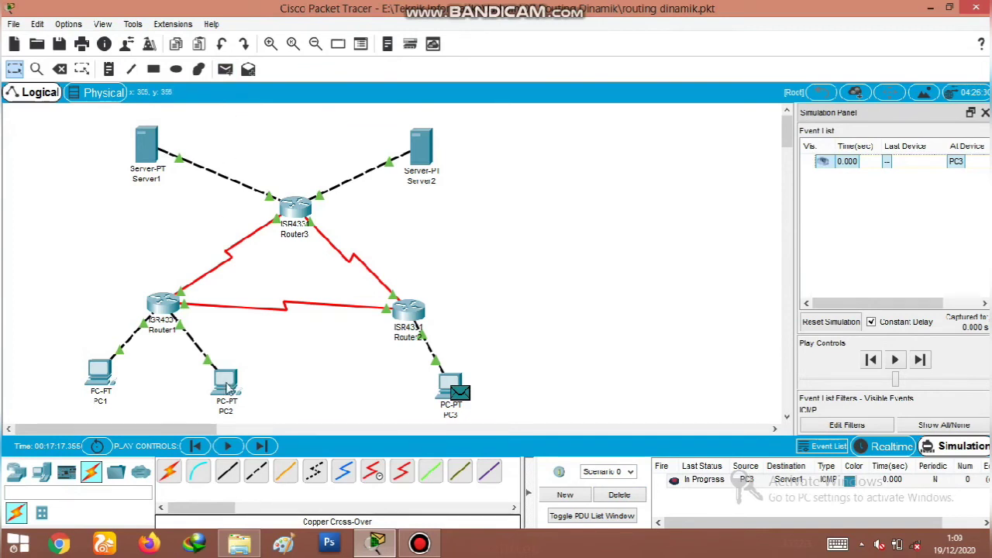
click(261, 446)
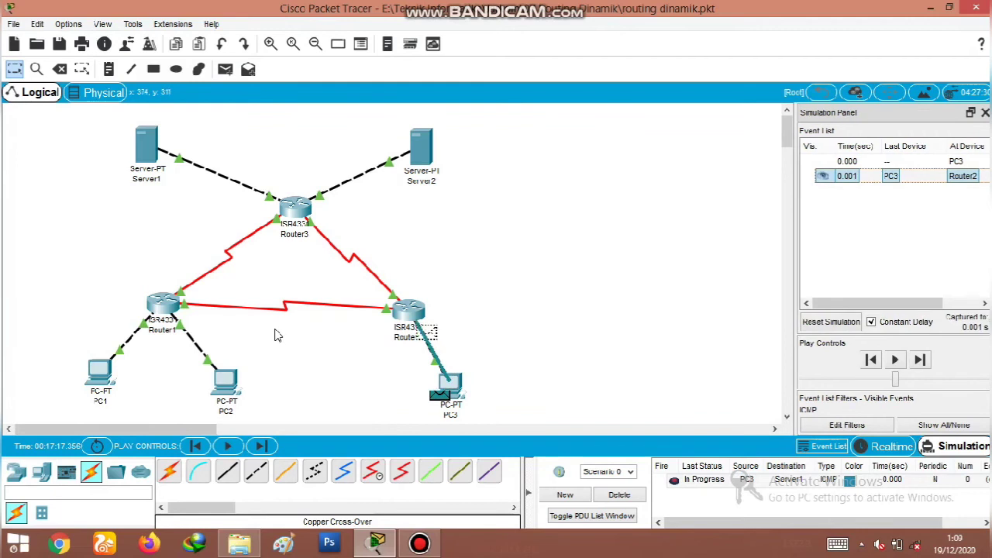
click(261, 446)
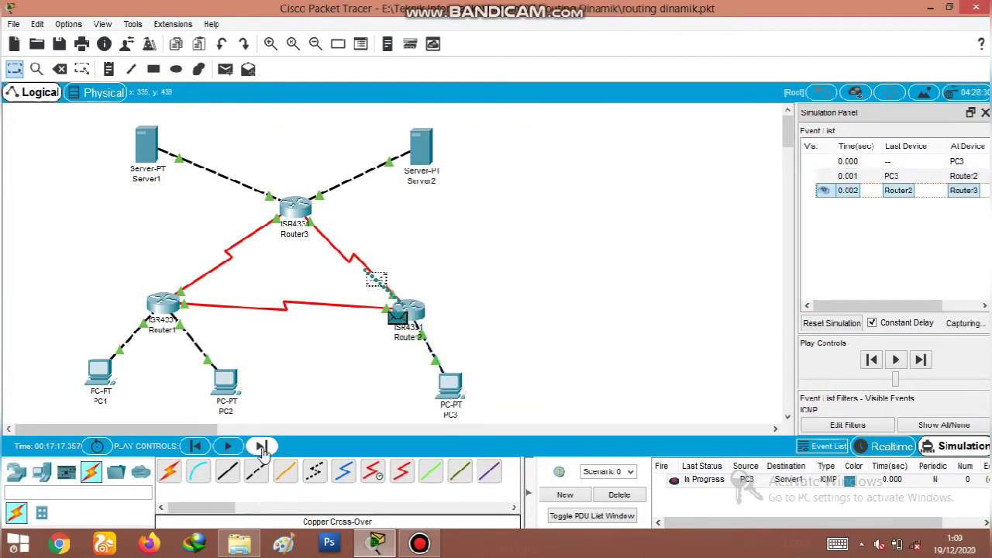
click(261, 447)
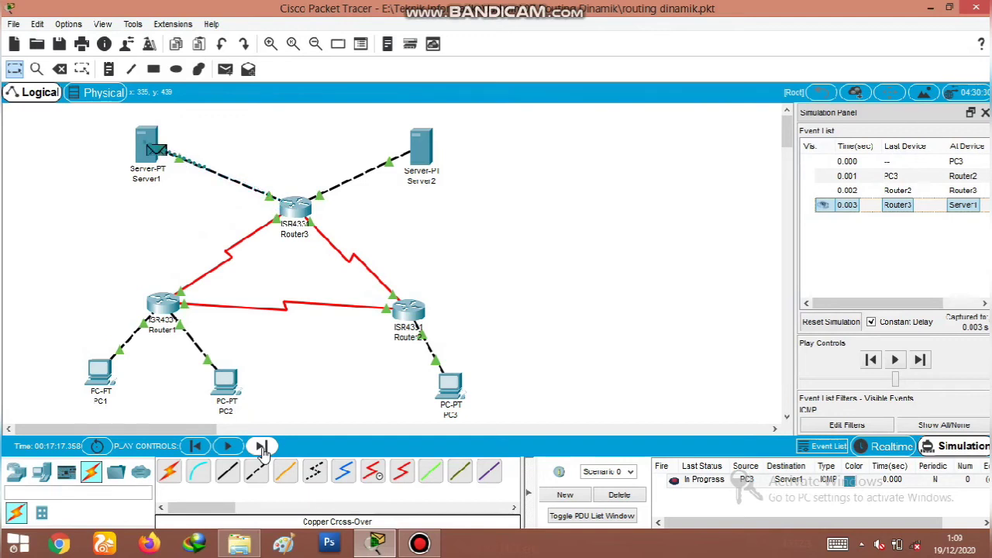
click(261, 447)
click(261, 447)
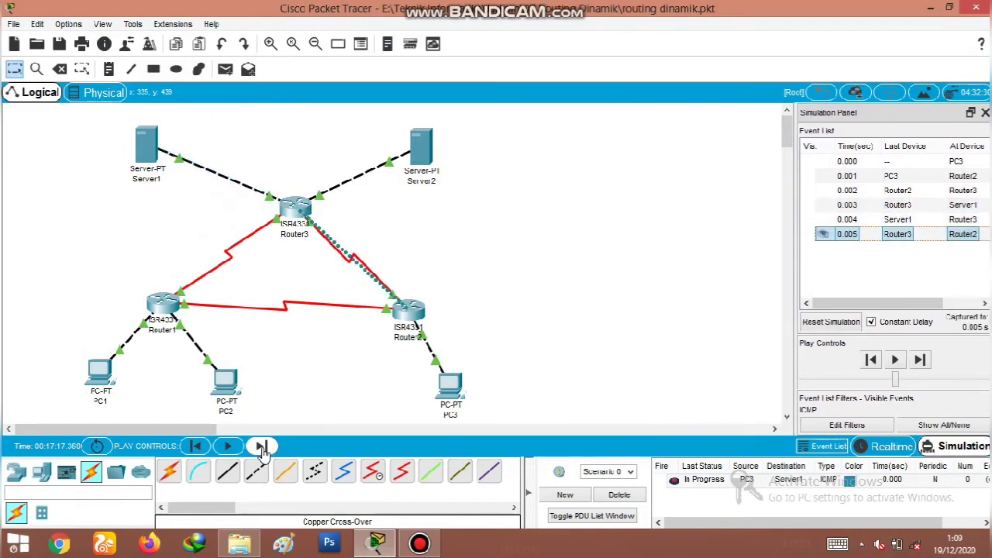
click(262, 448)
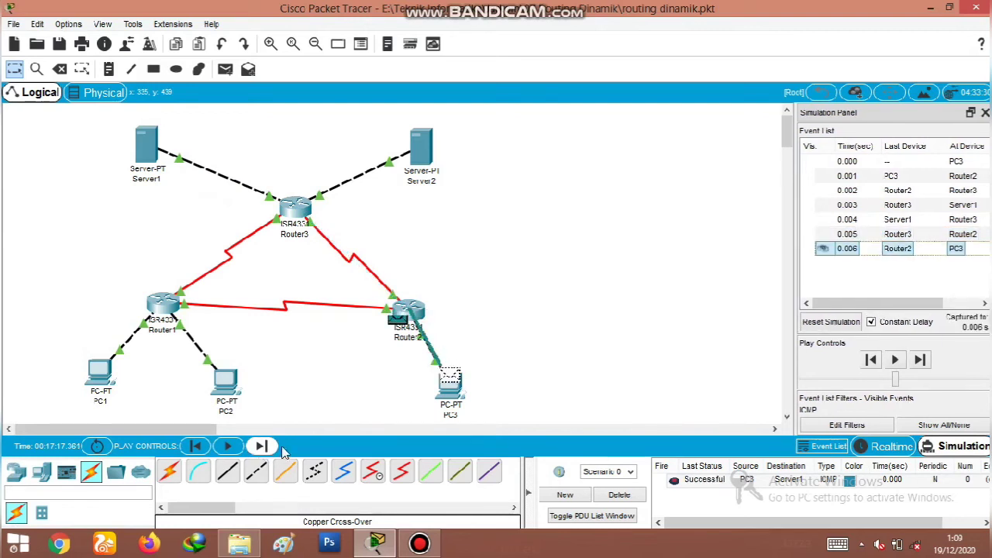
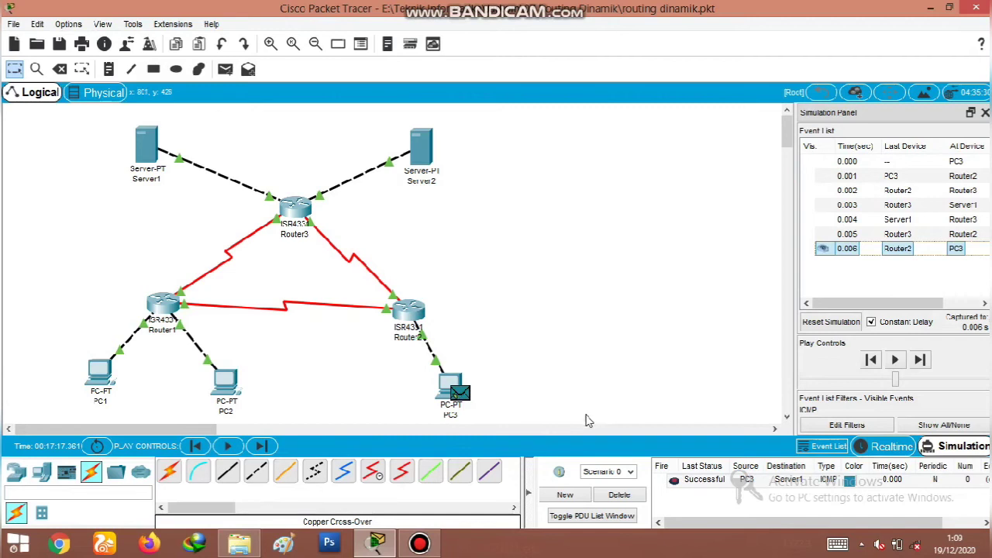
Step: Clear the Server1 test, send a simple PDU from PC3 to Server2, and step through the events until the reply reaches PC3
click(617, 497)
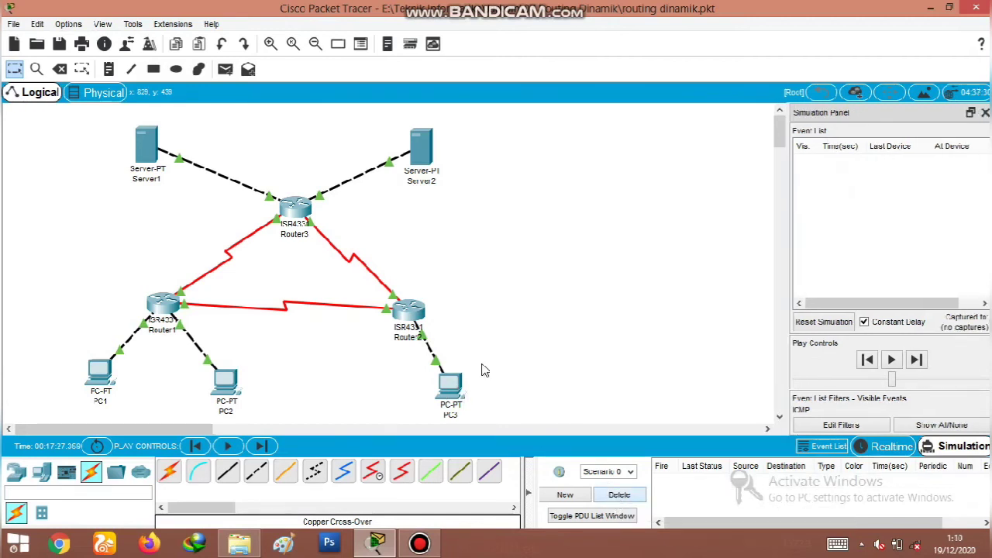
click(224, 70)
click(447, 387)
click(421, 147)
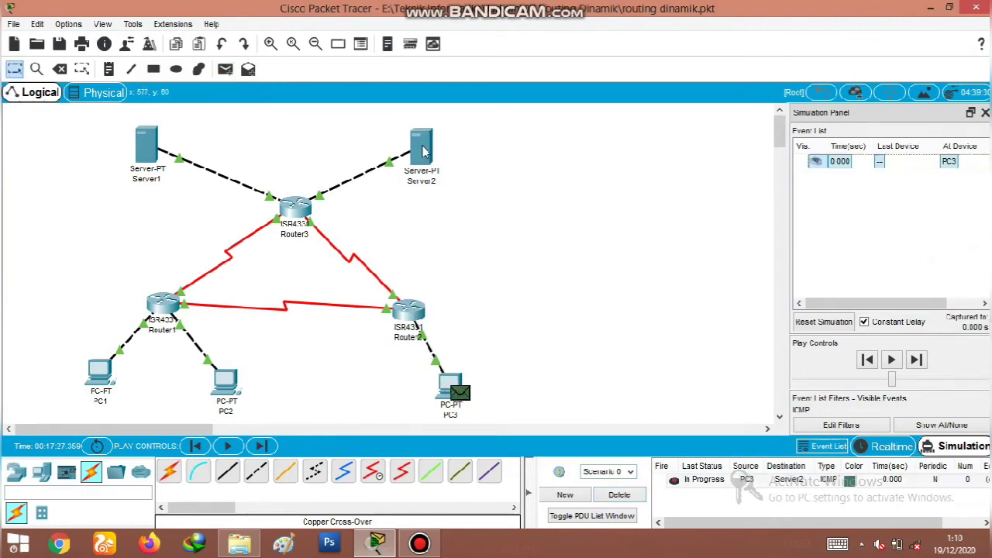
click(264, 446)
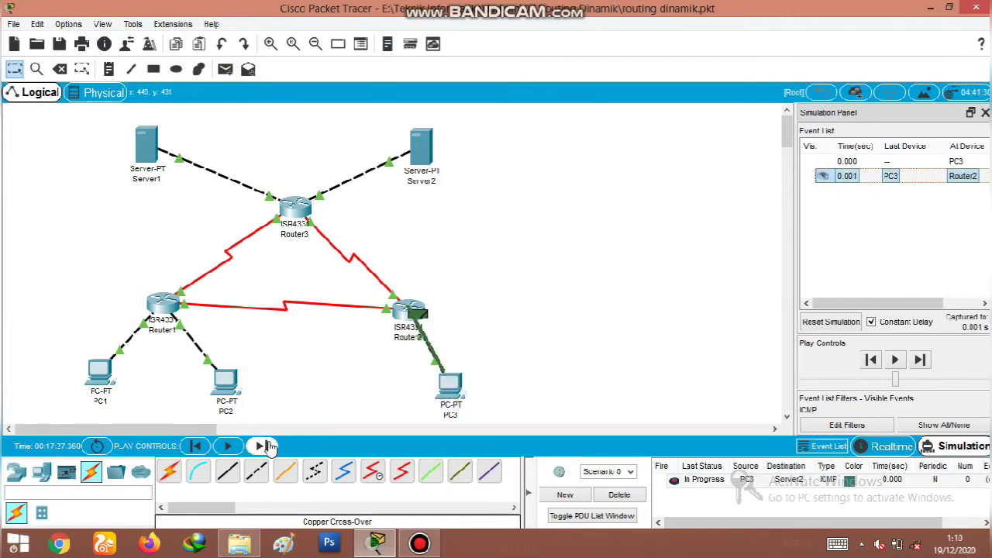
click(264, 446)
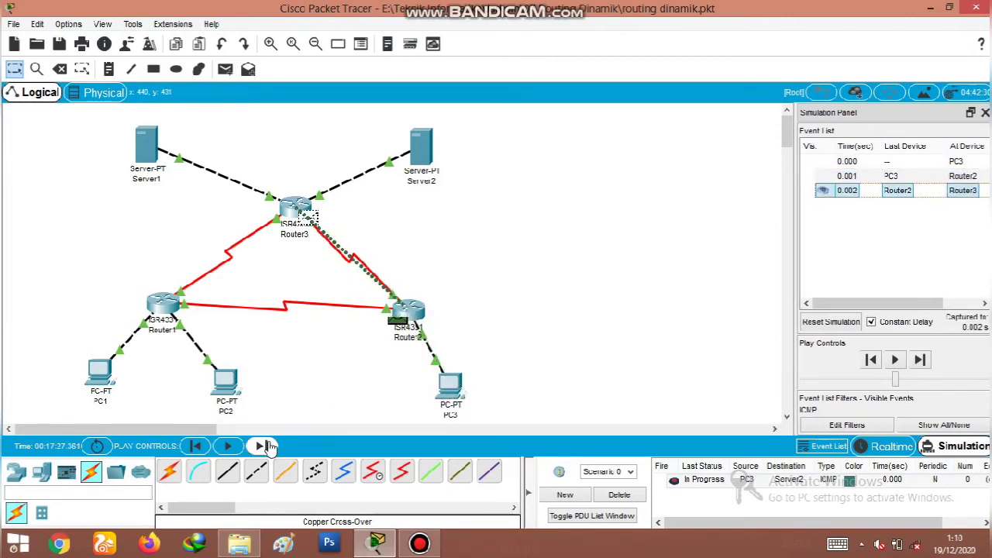
click(265, 445)
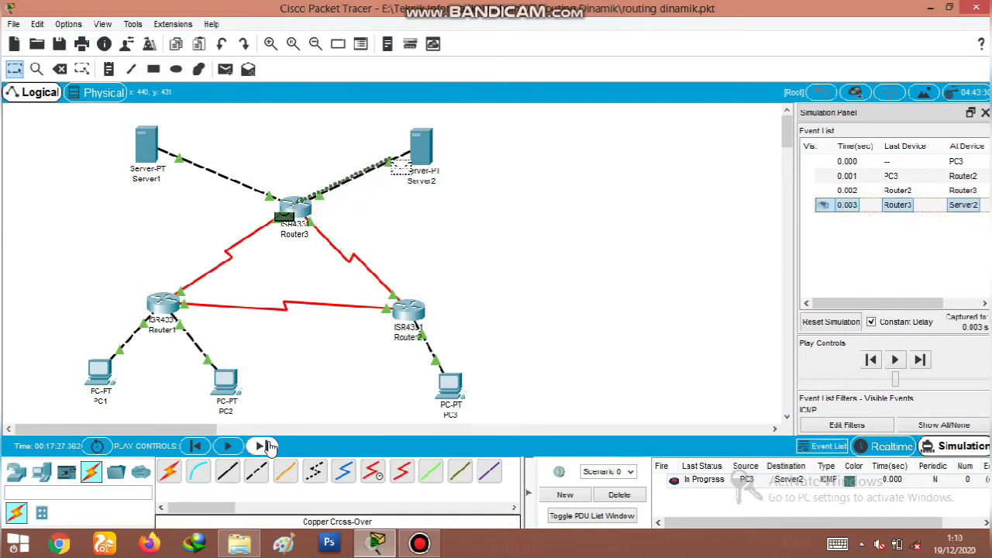
click(264, 446)
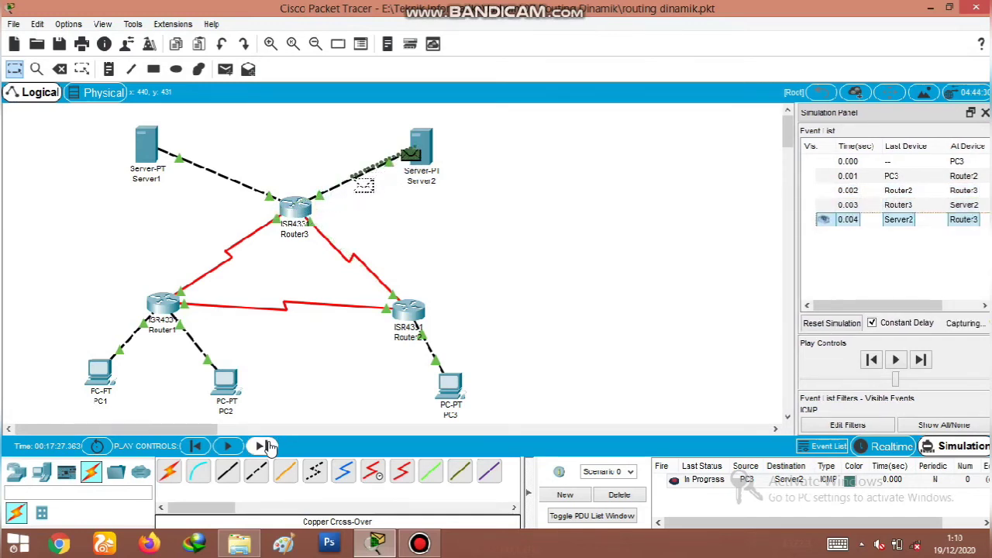
click(264, 446)
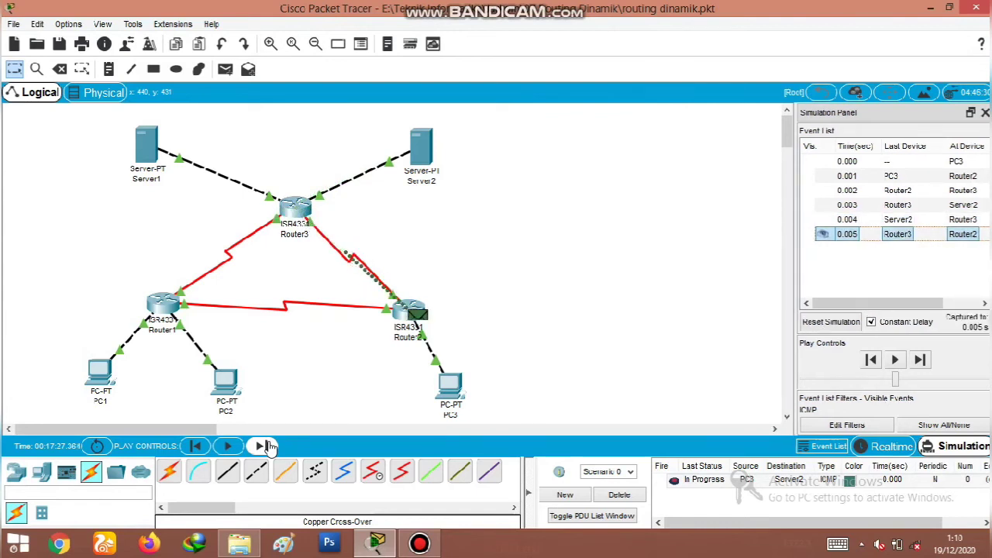
click(264, 446)
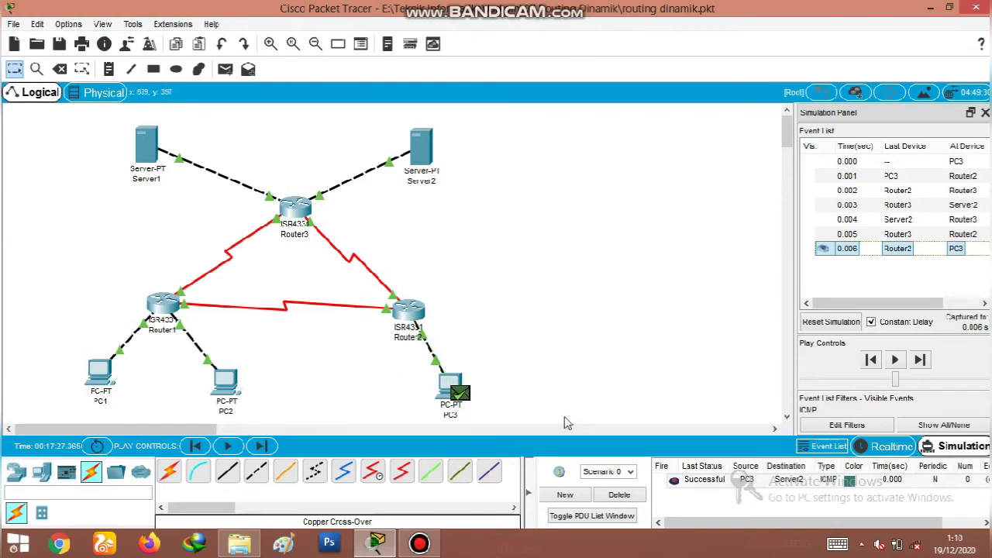
Step: Clear the PC3 test, send a simple PDU from Server1 to Server2, and step through the events until the reply reaches Server1
click(618, 496)
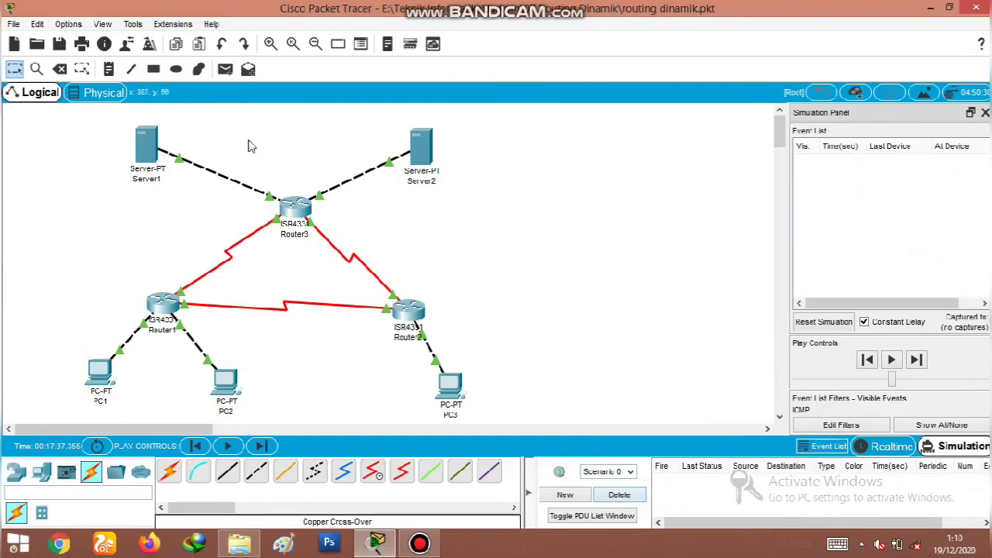
click(226, 69)
click(149, 145)
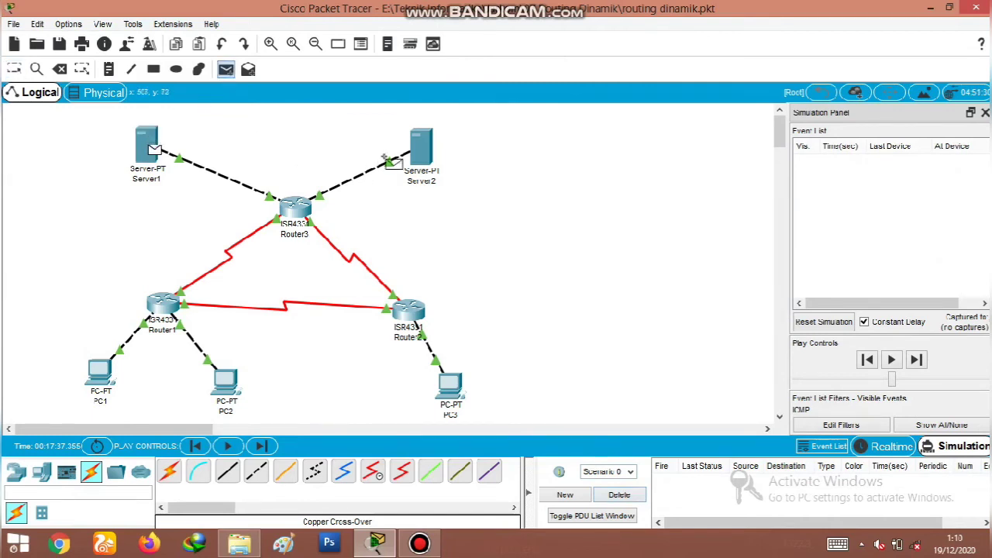
click(423, 153)
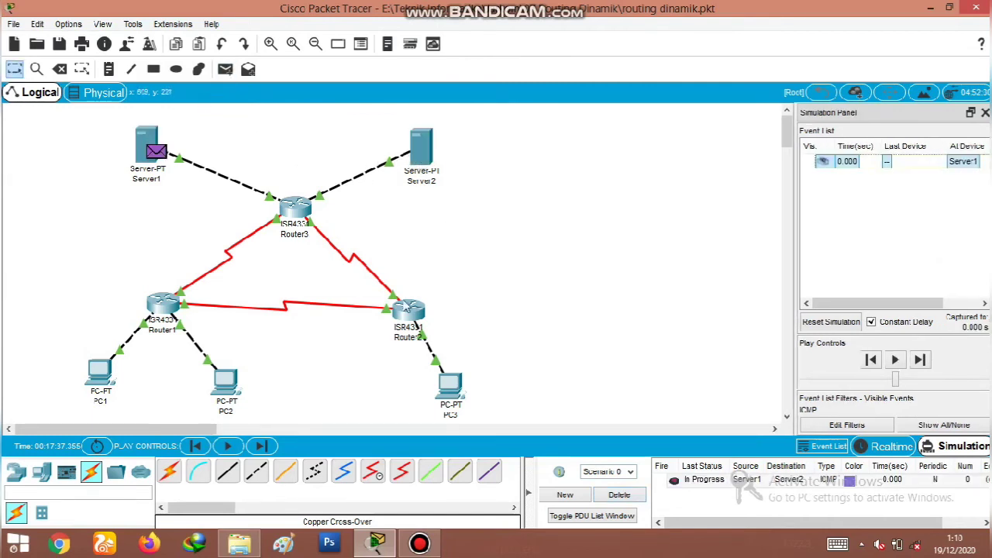
click(261, 445)
click(261, 447)
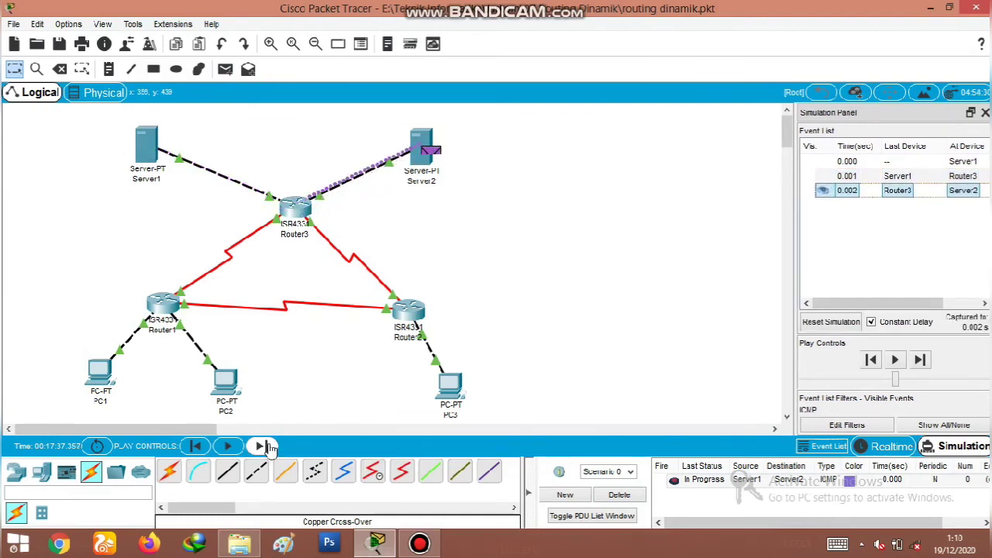
click(261, 446)
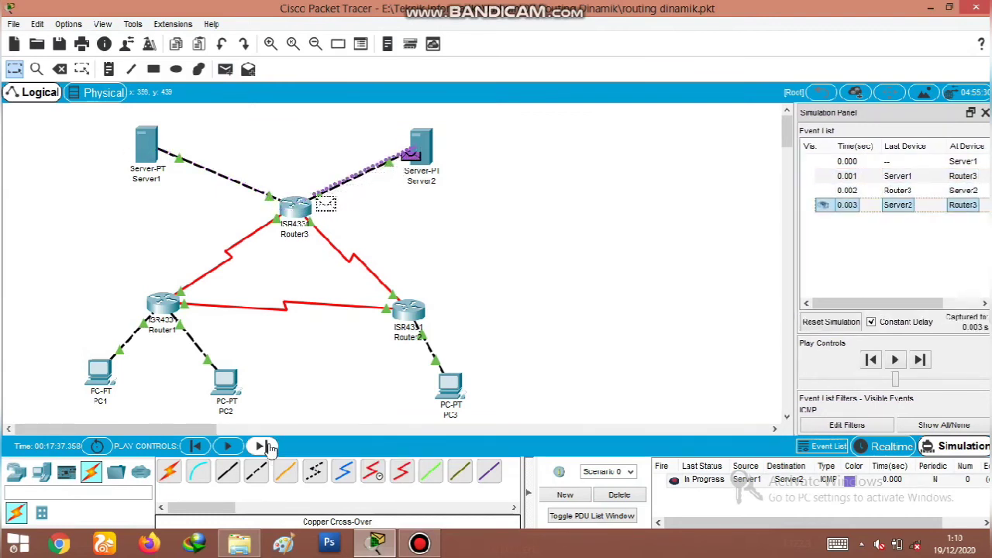
click(262, 446)
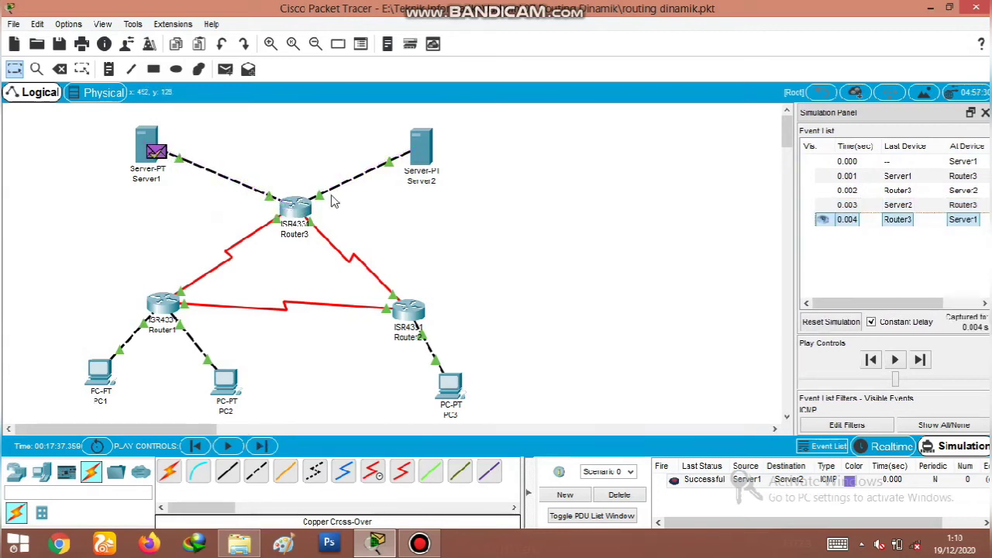
Step: Clear the Server2 test, send a simple PDU from Server1 to PC1, and step through the events until the reply reaches Server1
click(619, 495)
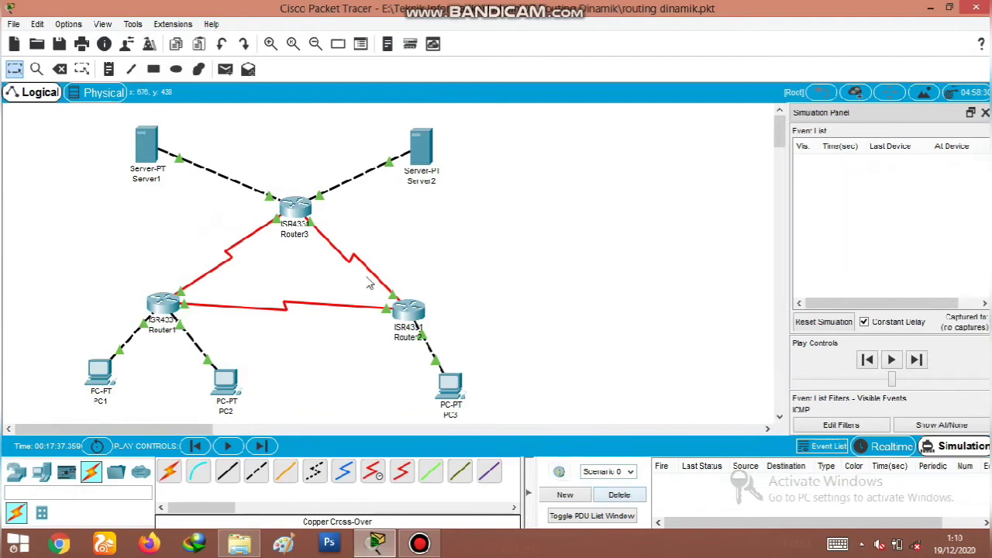
click(225, 72)
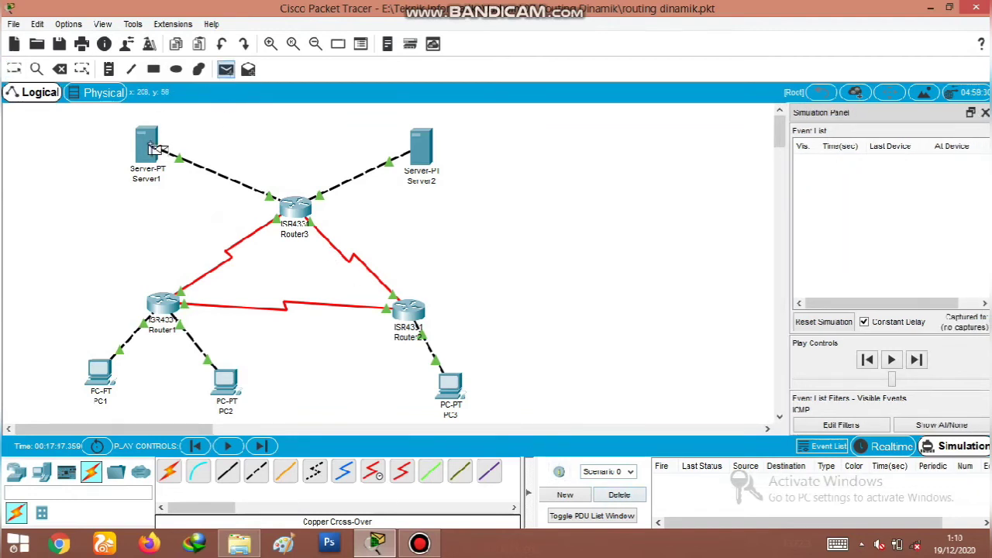
click(100, 371)
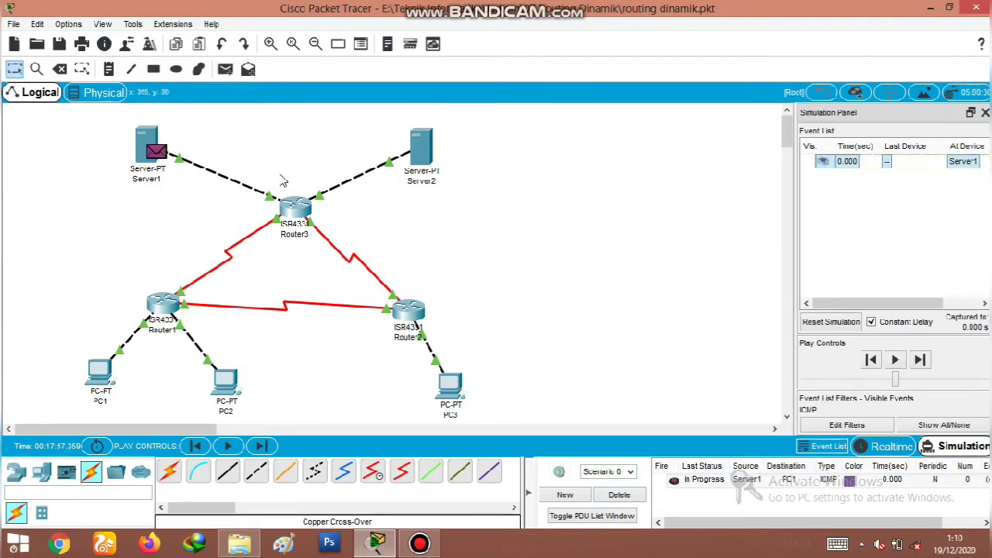
click(264, 445)
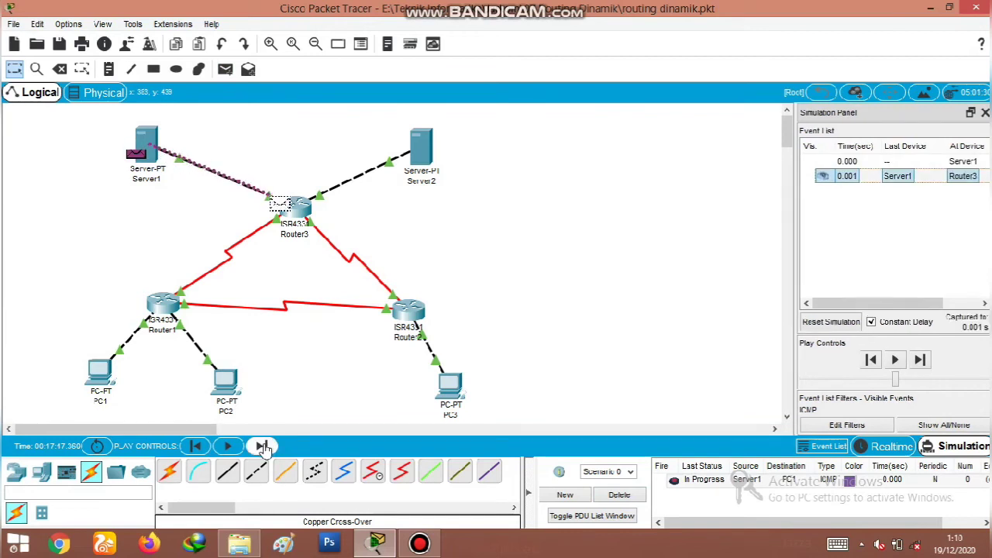
click(263, 445)
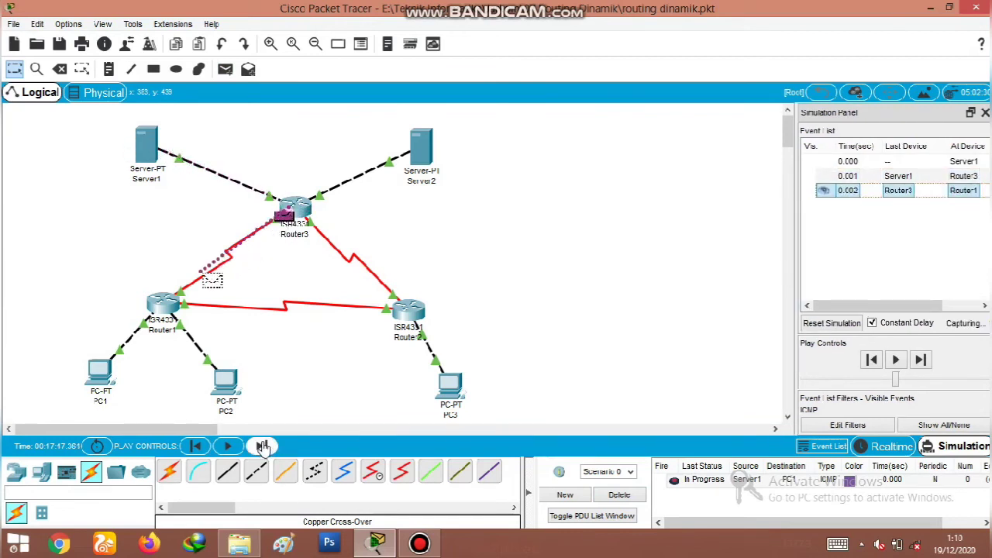
click(263, 446)
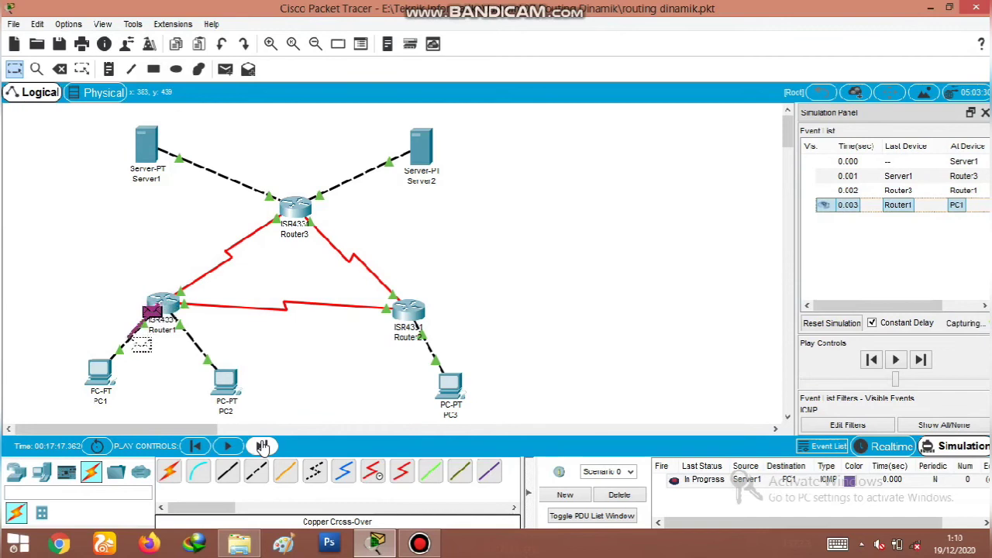
click(264, 446)
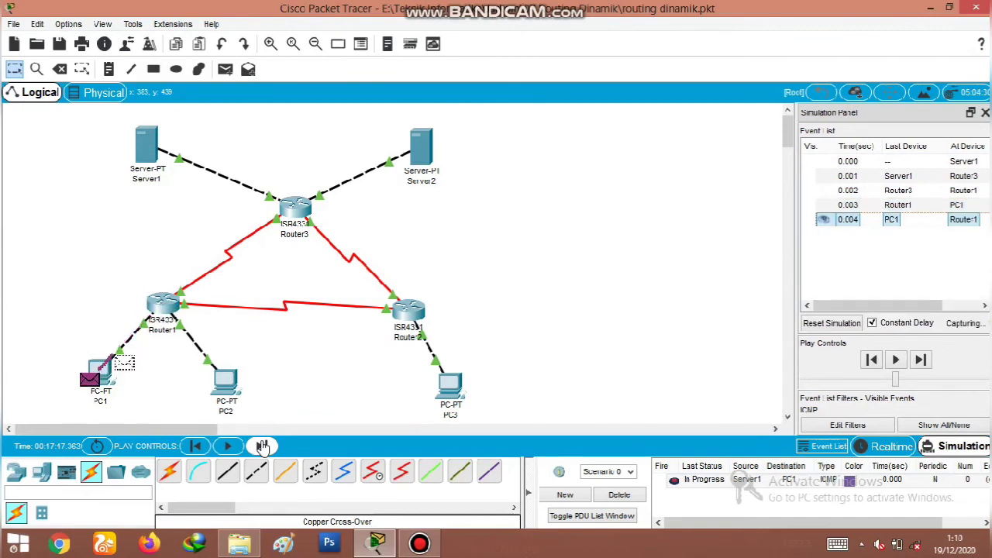
click(263, 445)
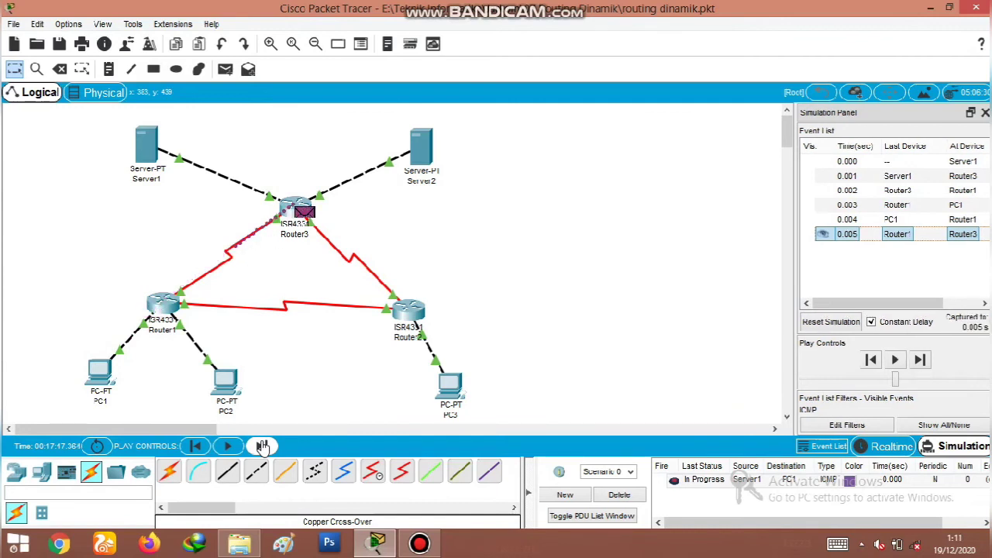
click(264, 446)
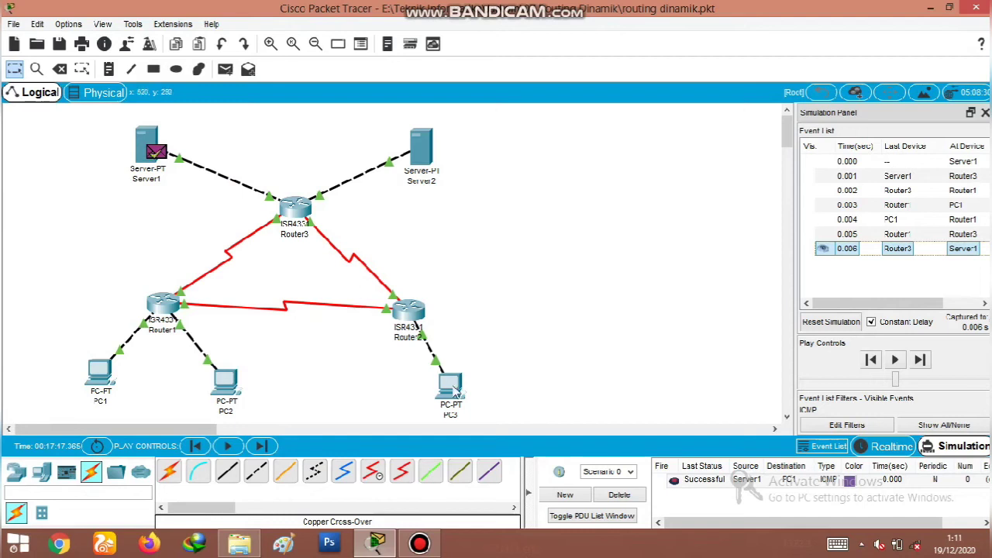
Step: Clear the PC1 test, send a simple PDU from Server1 to PC2, and step through the events until the reply reaches Server1
click(619, 496)
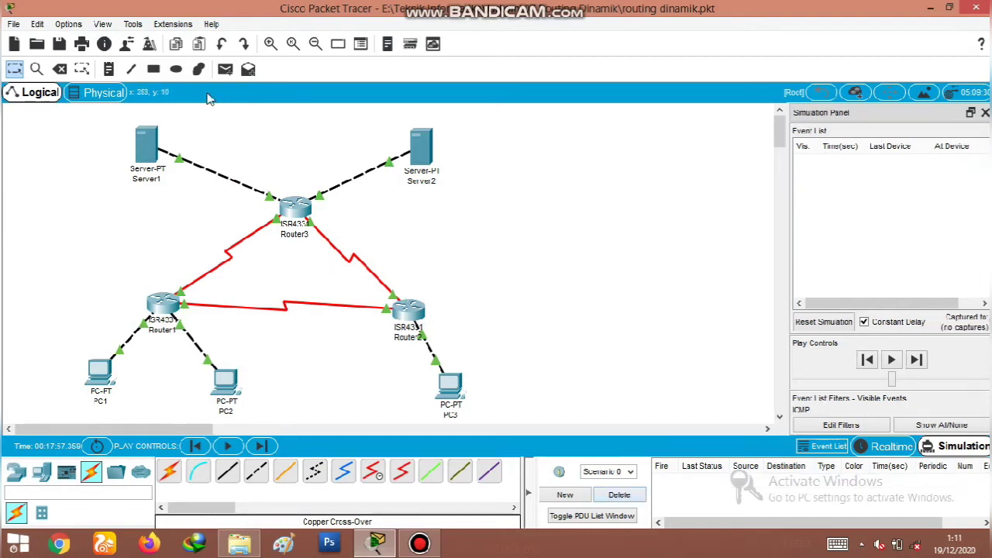
click(147, 144)
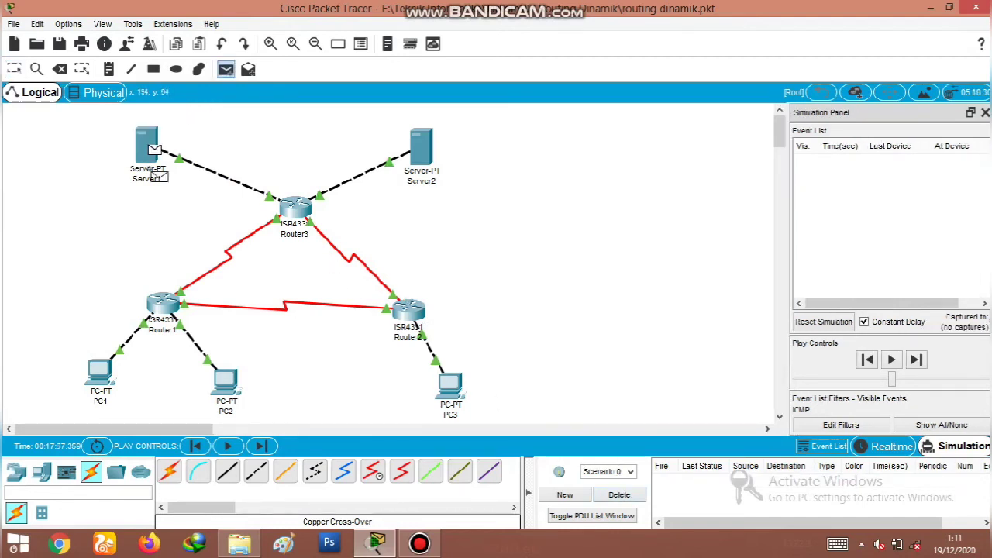
click(226, 380)
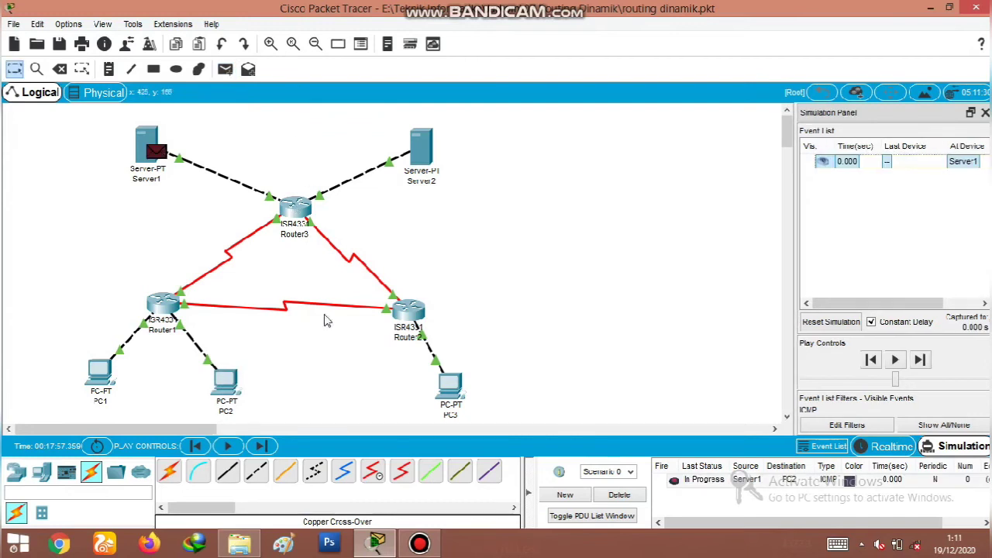
click(262, 446)
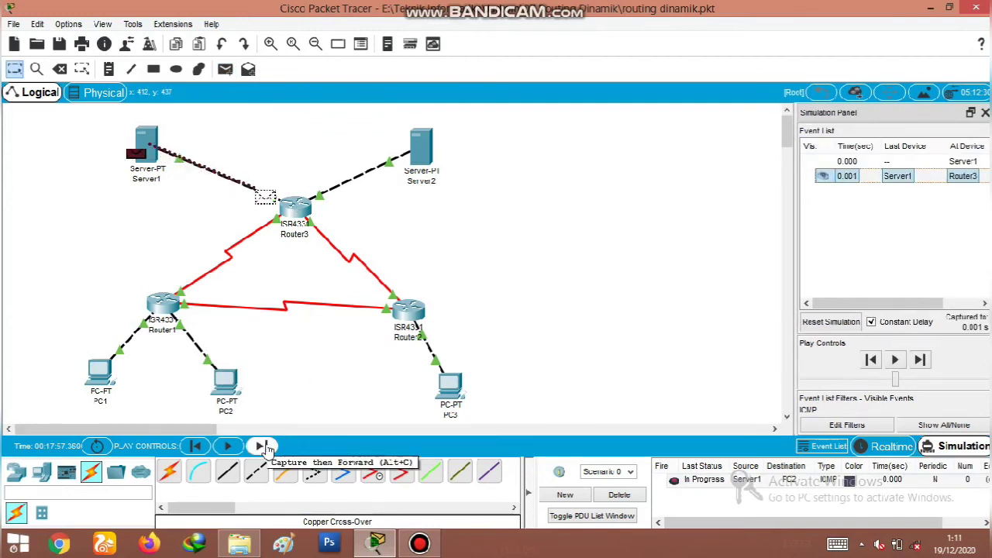
click(264, 447)
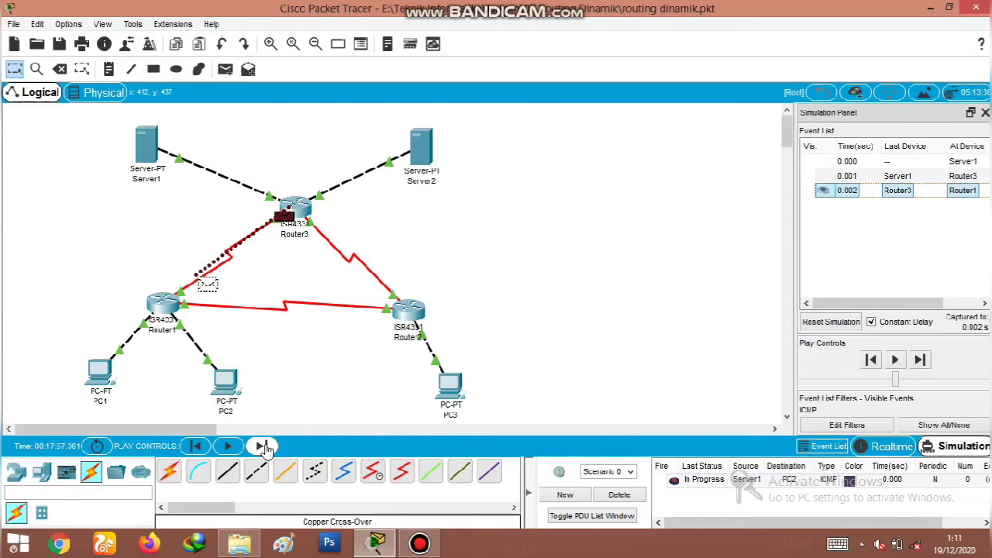
click(264, 447)
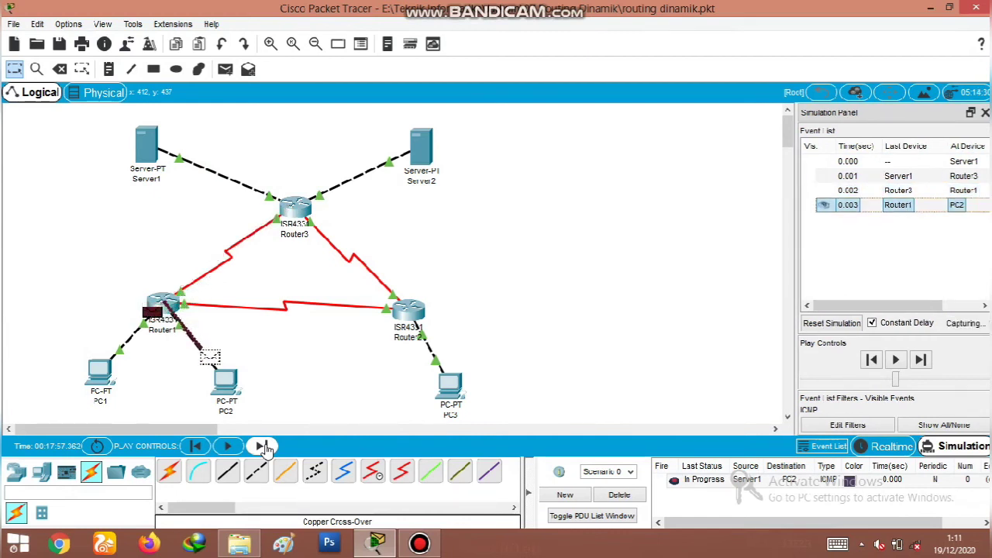
click(264, 447)
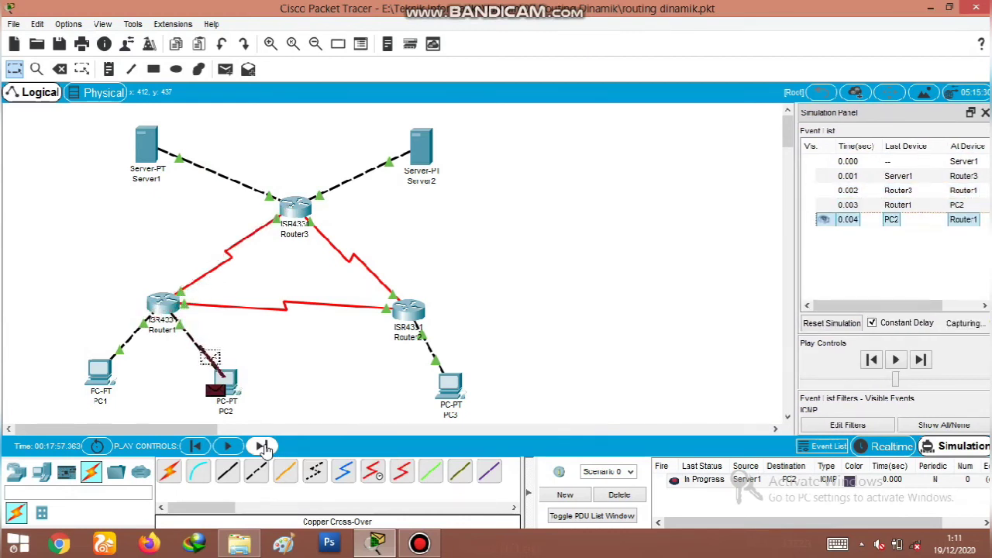
click(264, 447)
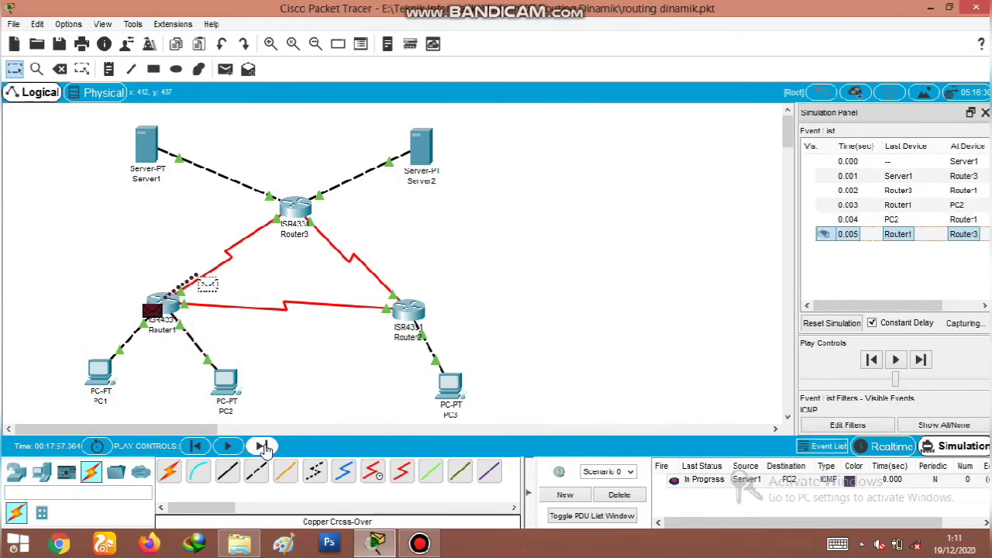
click(264, 447)
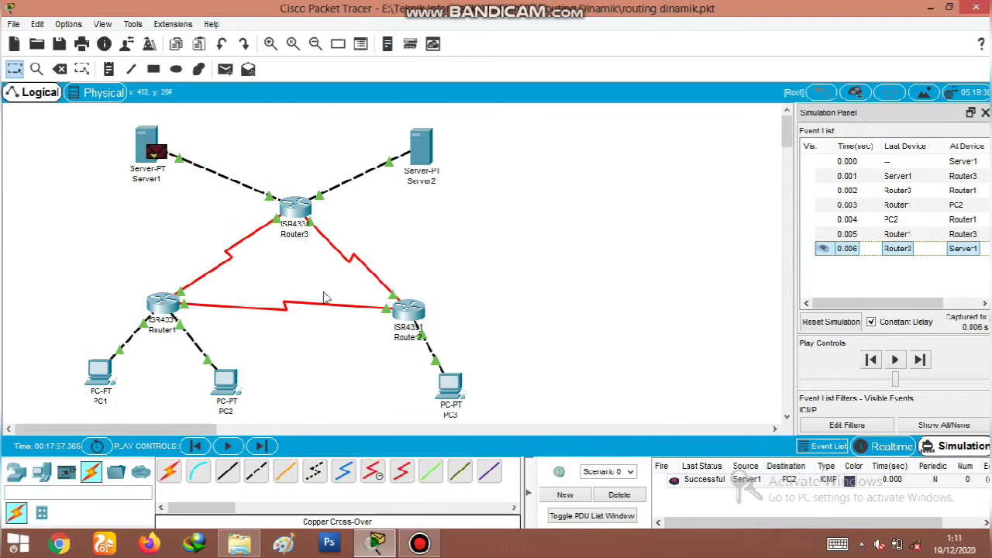
Step: Clear the PC2 test, send a simple PDU from Server1 to PC3, and step through the events until the reply reaches Server1
click(632, 497)
click(226, 69)
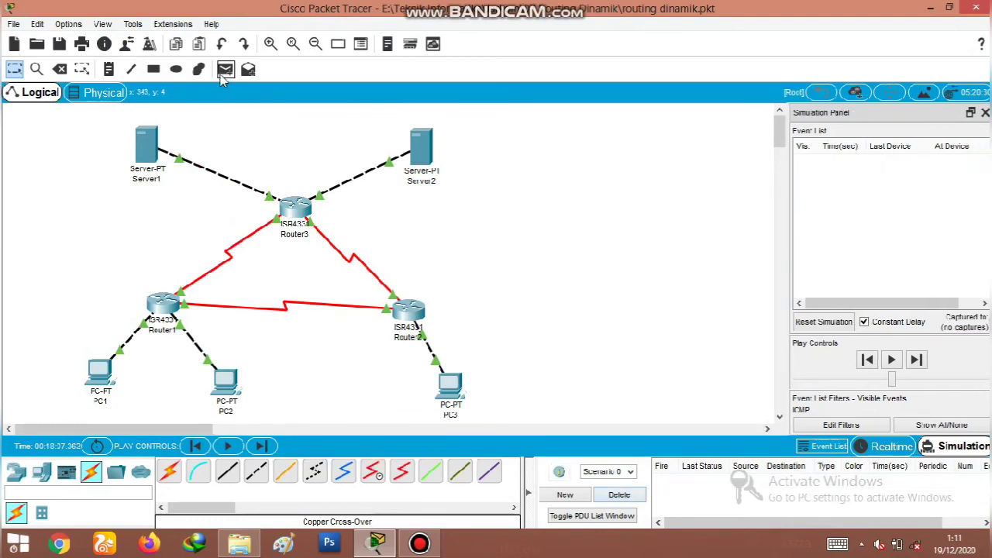
click(147, 145)
click(453, 388)
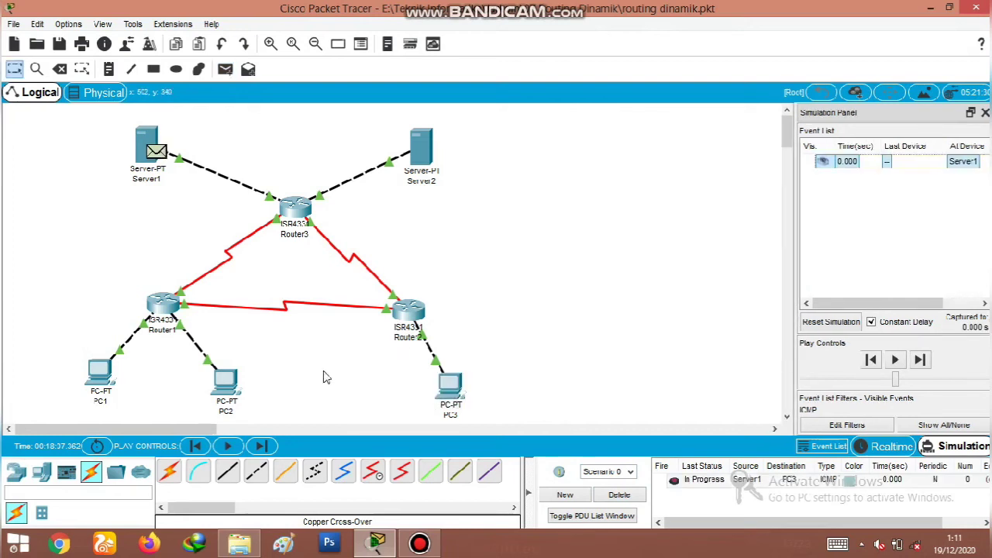
click(262, 446)
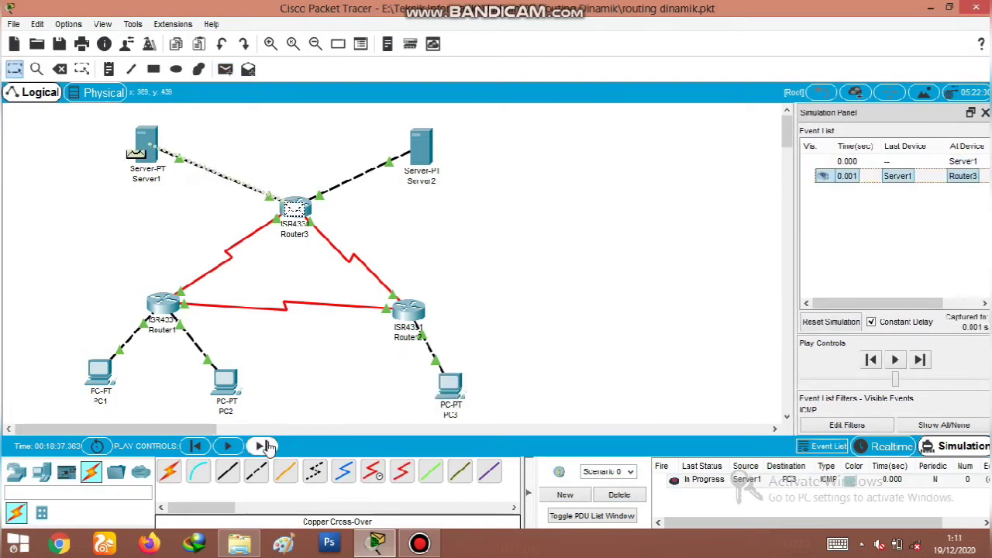
click(264, 447)
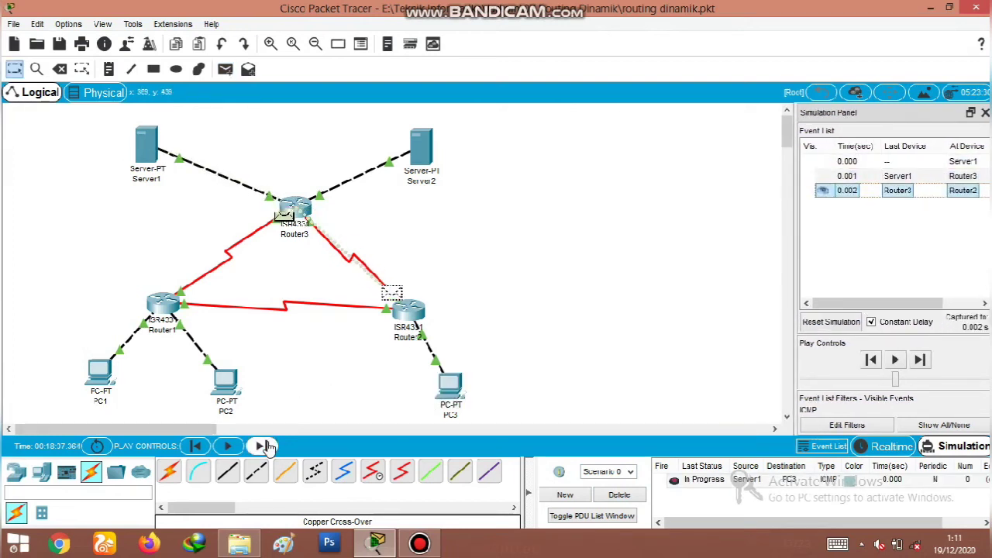
click(264, 447)
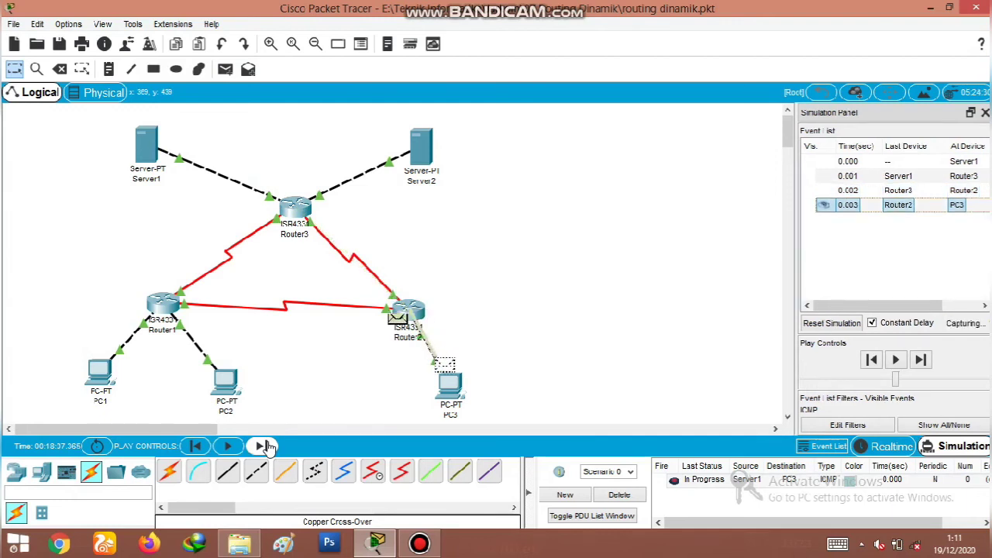
click(264, 447)
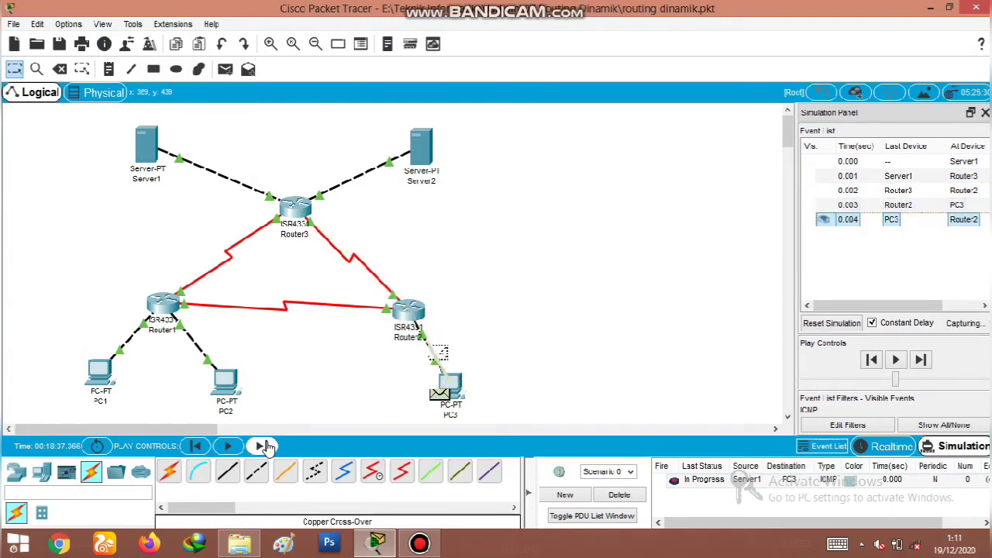
click(265, 447)
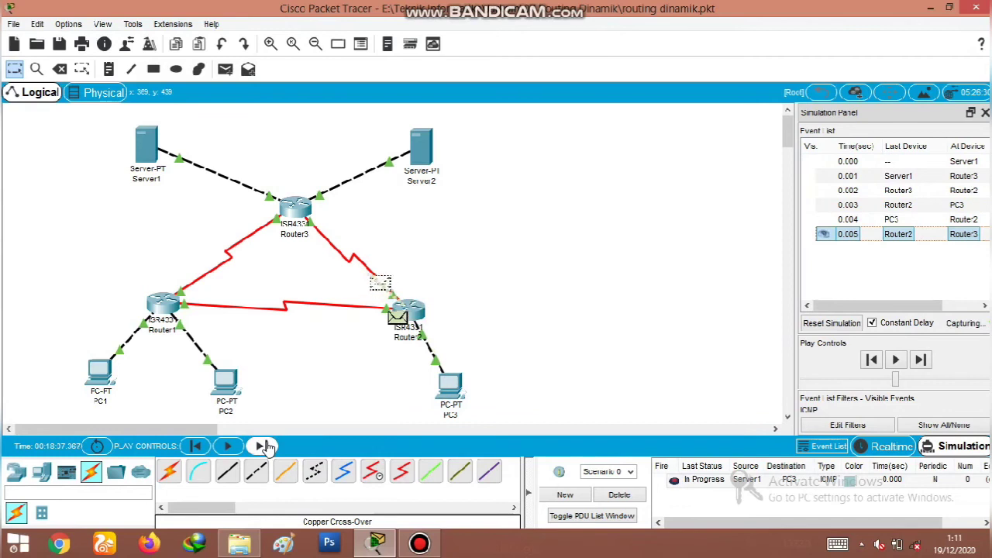
click(264, 447)
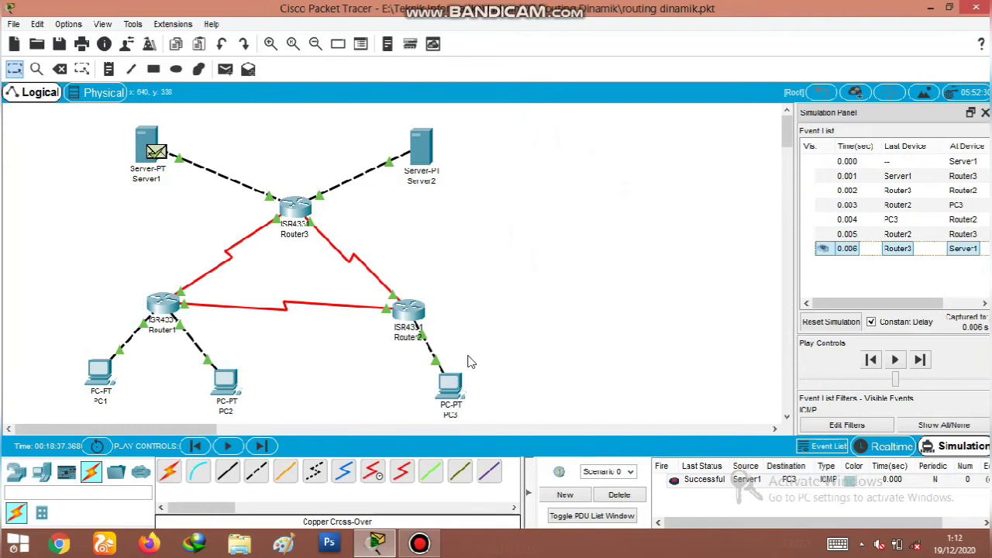
Step: Clear the Server1-to-PC3 test and return the network to Realtime mode
click(619, 495)
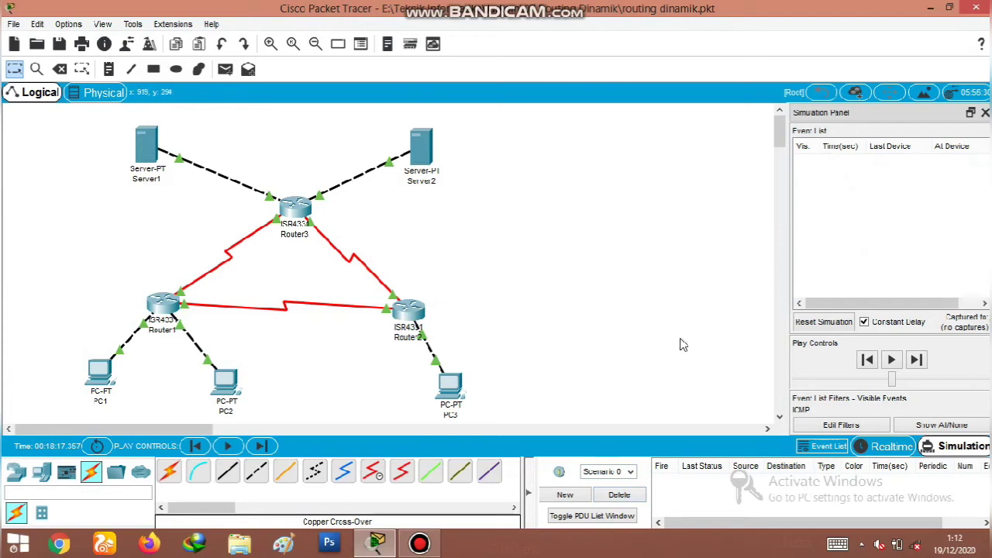
click(881, 449)
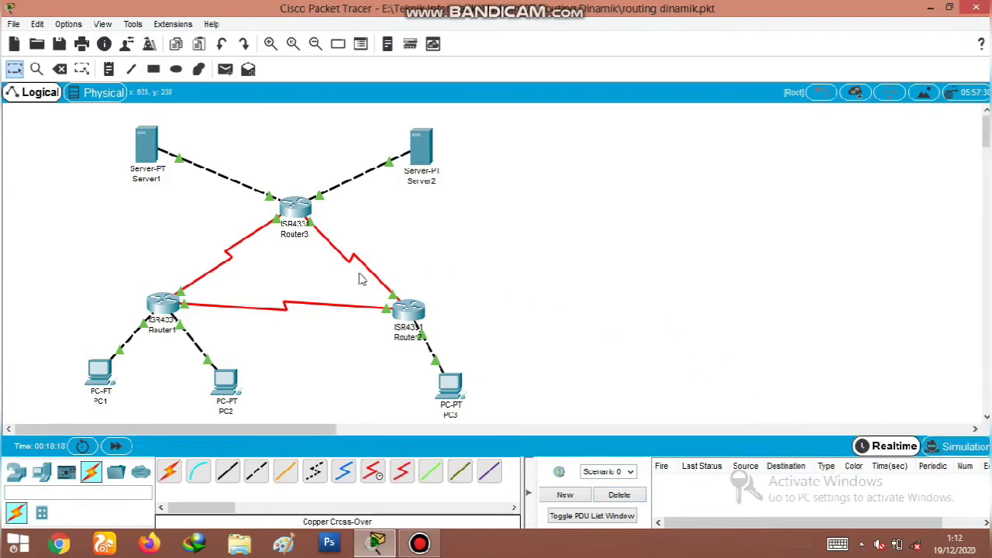
mouse_move(101, 372)
Step: Open the Config IP text file from the Jarkom folder under Teknik Informatika on drive E and place its window beside the topology
click(242, 547)
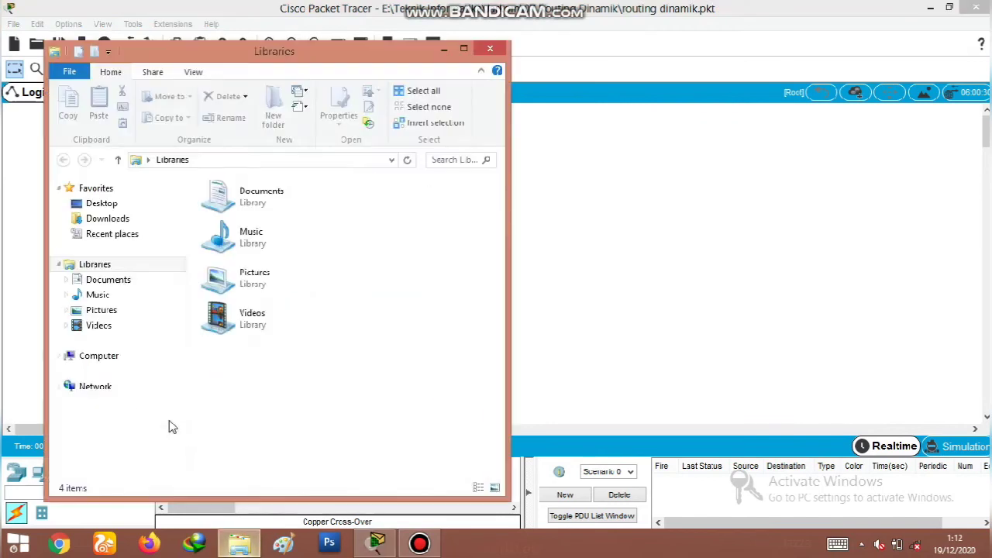
click(122, 403)
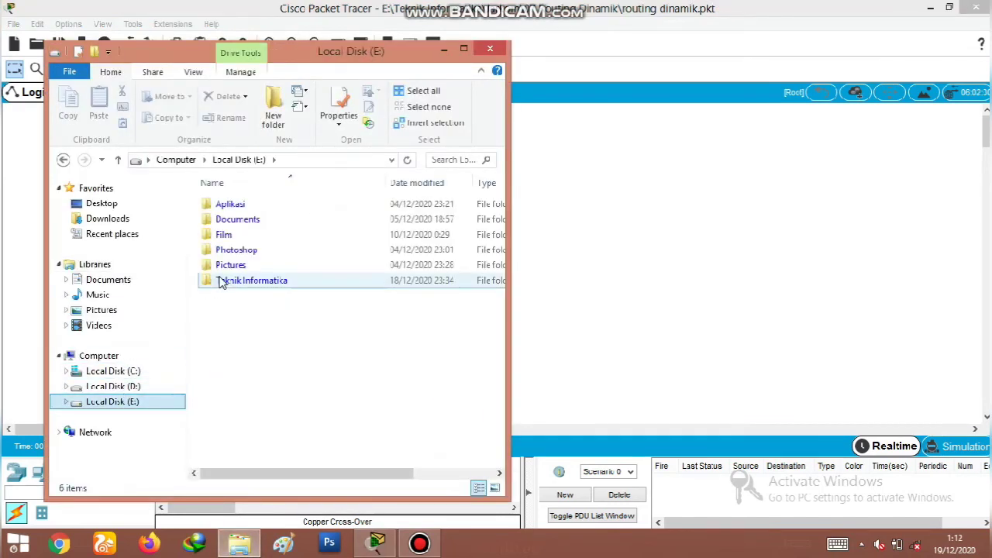
click(233, 281)
double_click(260, 283)
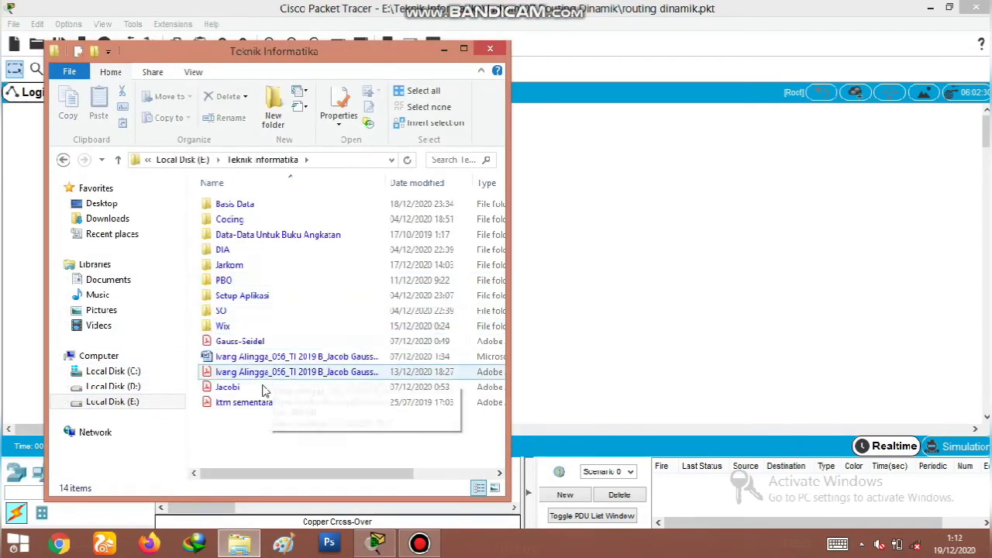
double_click(246, 265)
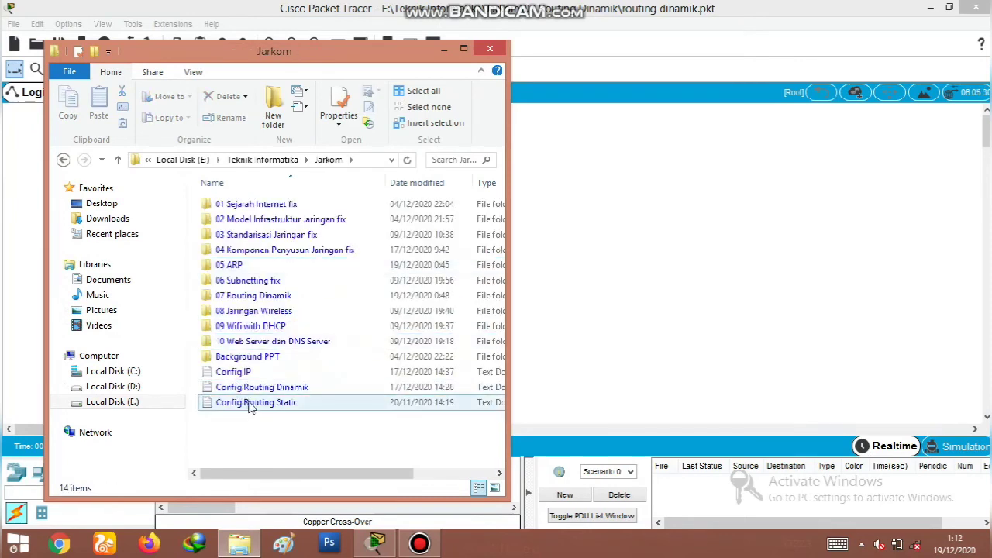
double_click(247, 372)
drag(397, 65, 306, 61)
click(436, 62)
drag(668, 44, 752, 36)
drag(640, 33, 618, 25)
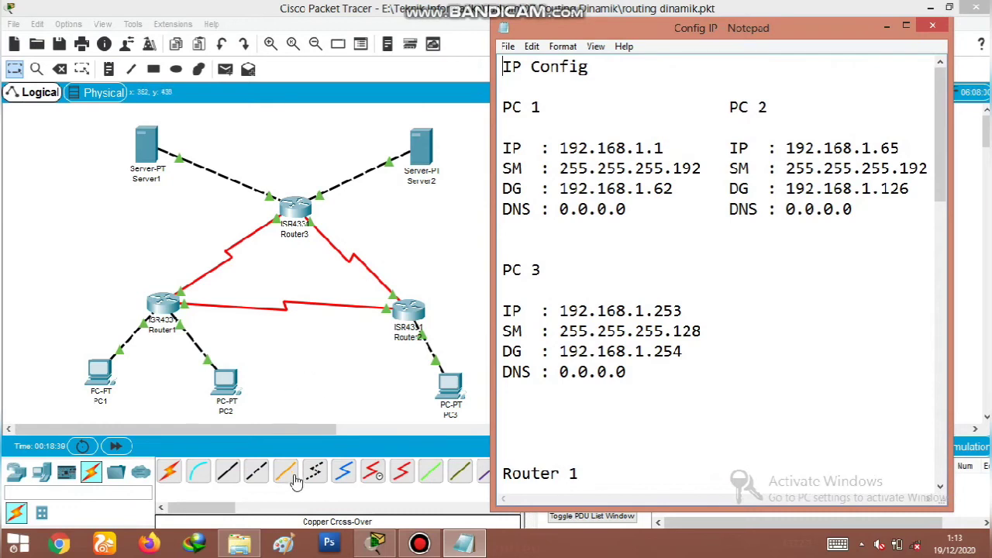
Step: Open PC1's Command Prompt and bring the Config IP notes into view beside it
click(101, 378)
drag(536, 67, 330, 58)
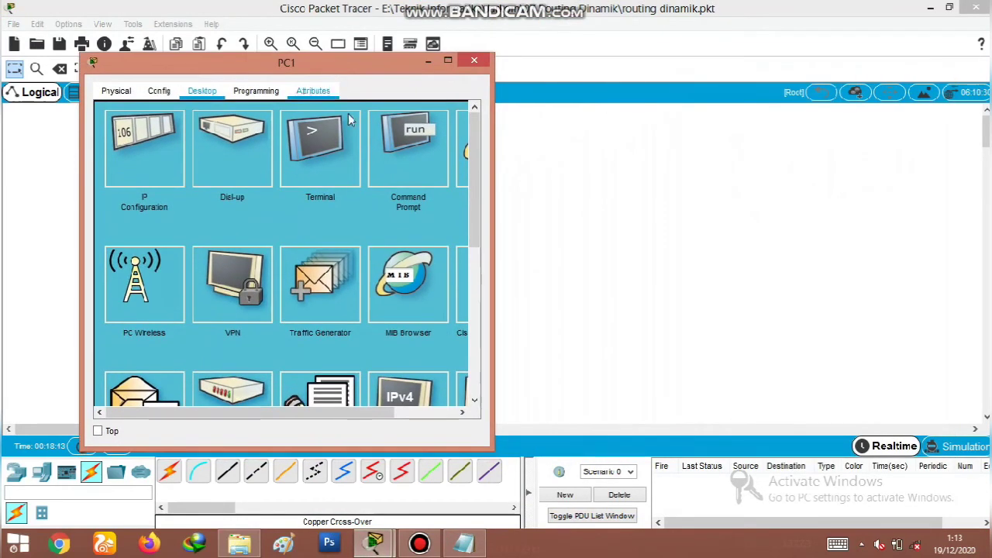
click(407, 144)
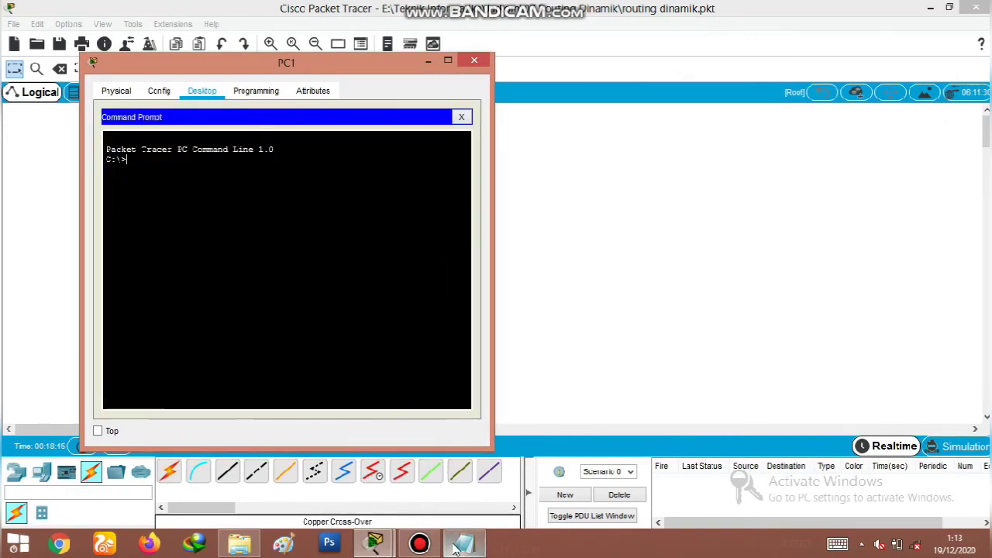
mouse_move(455, 549)
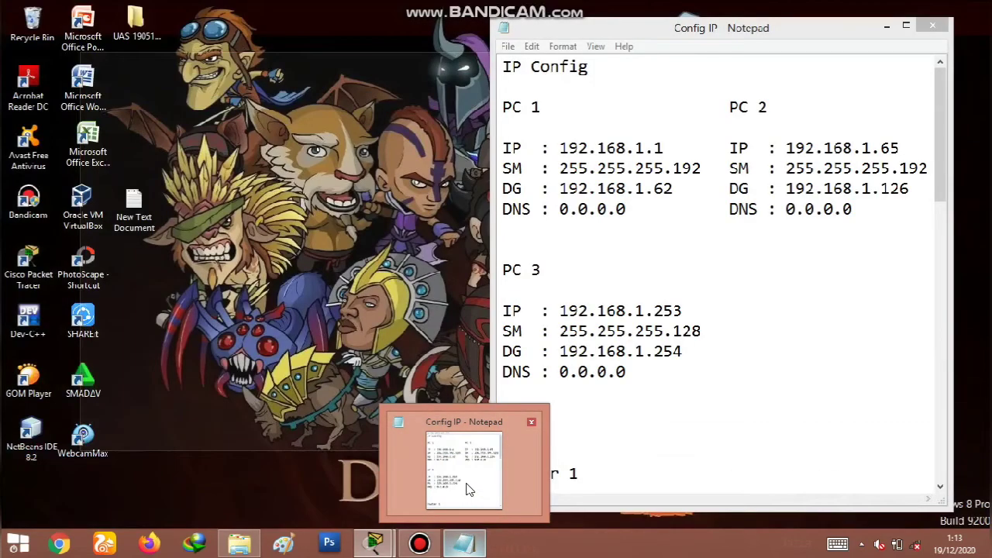
click(468, 488)
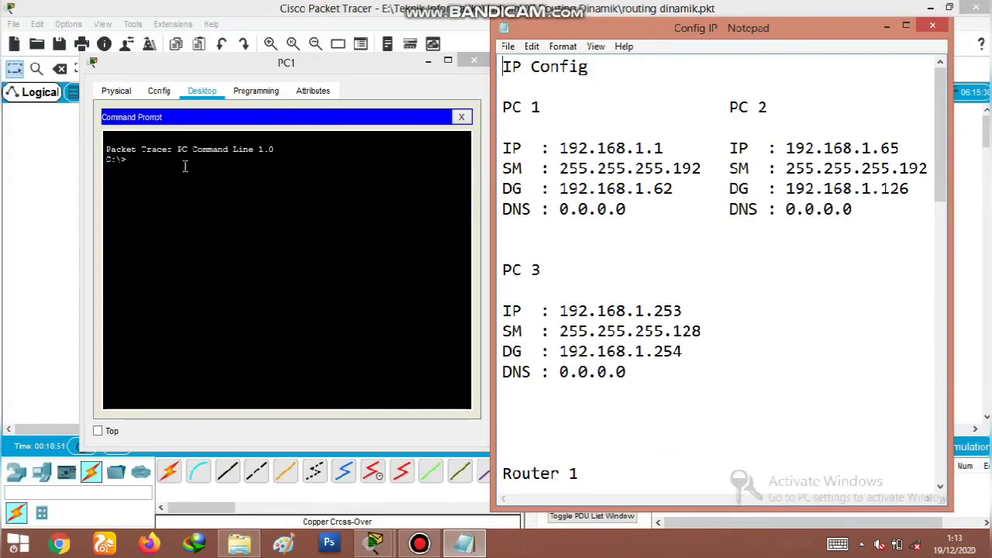
Step: Trace the route from PC1 to PC2 with tracert 192.168.1.65, taking the address from the Config IP notes
click(184, 166)
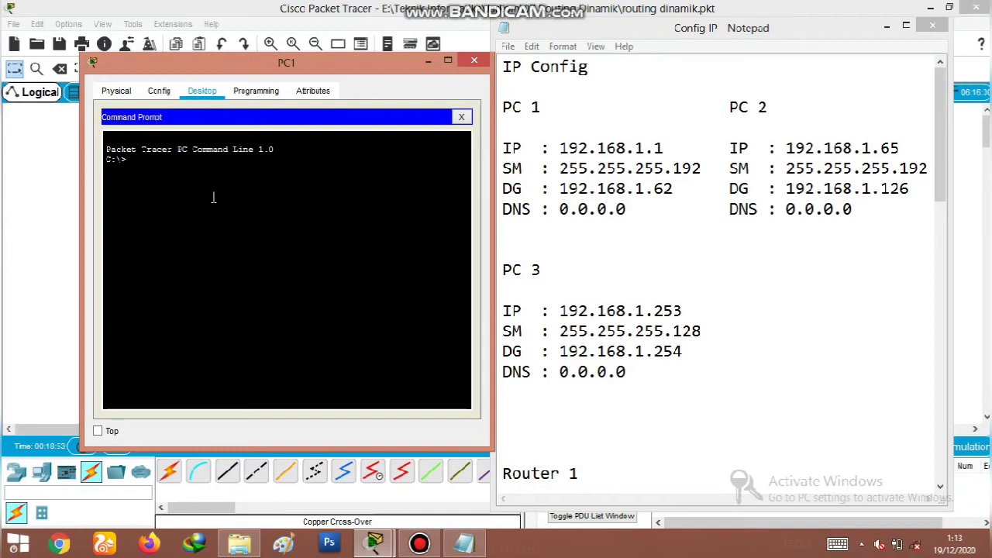
text(ce)
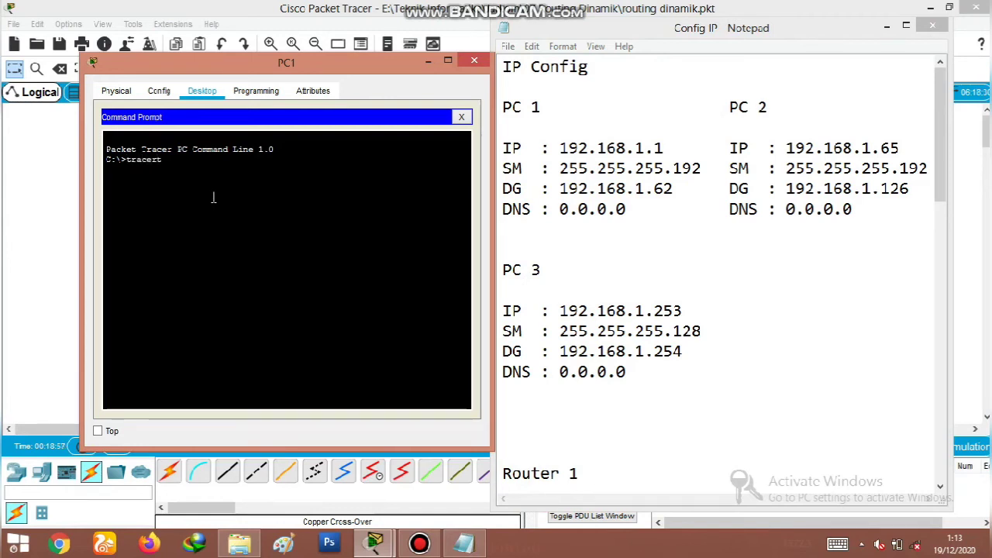
text(rt)
double_click(828, 148)
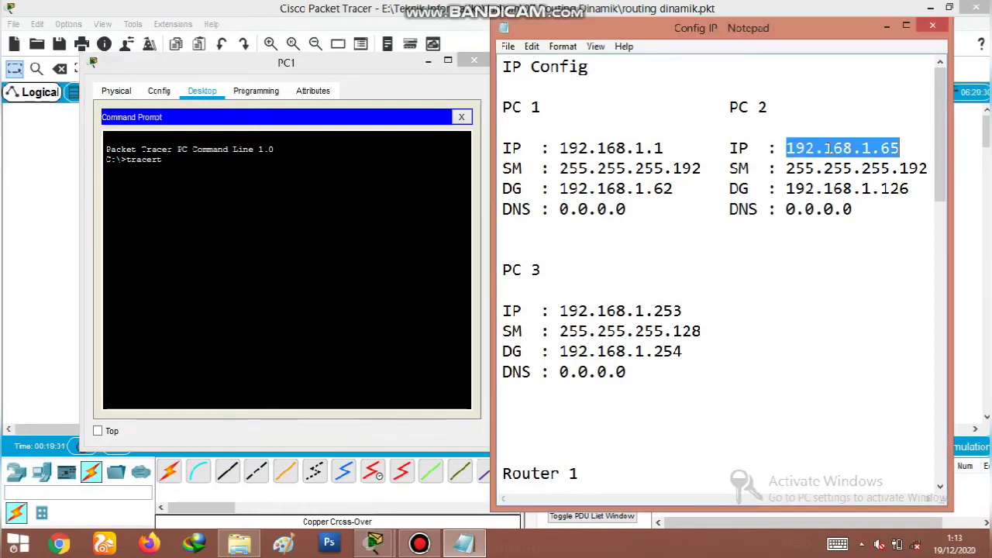
click(180, 164)
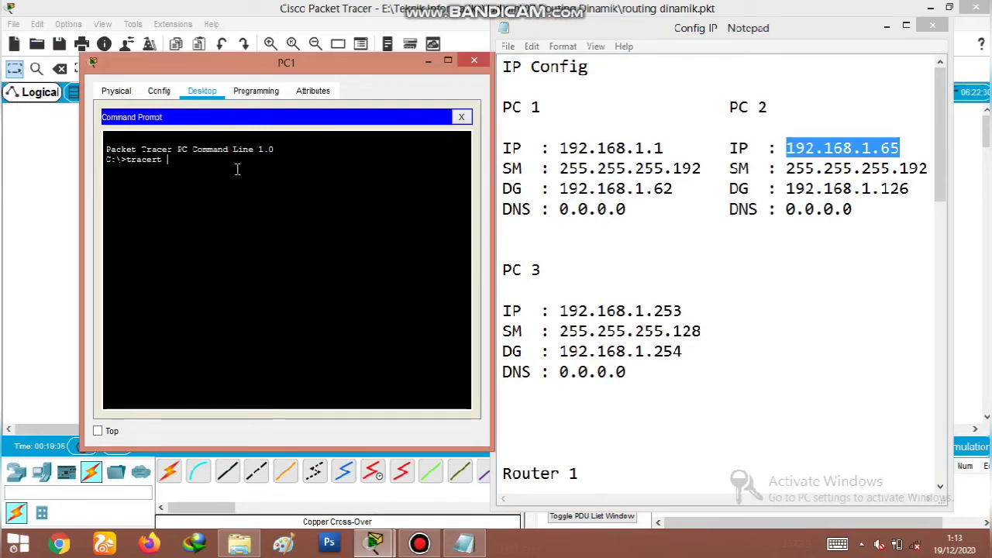
text(192.168)
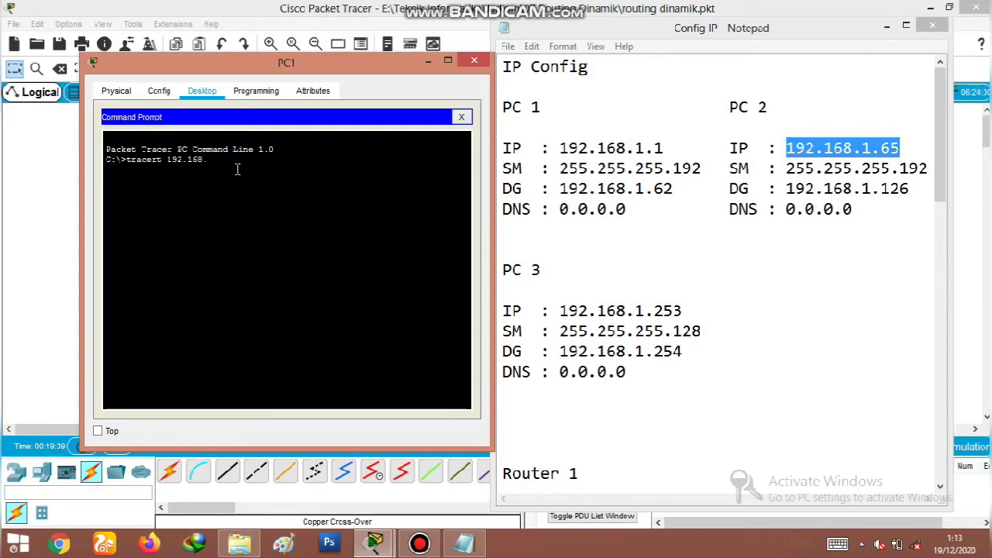
text(.1.65)
key(Return)
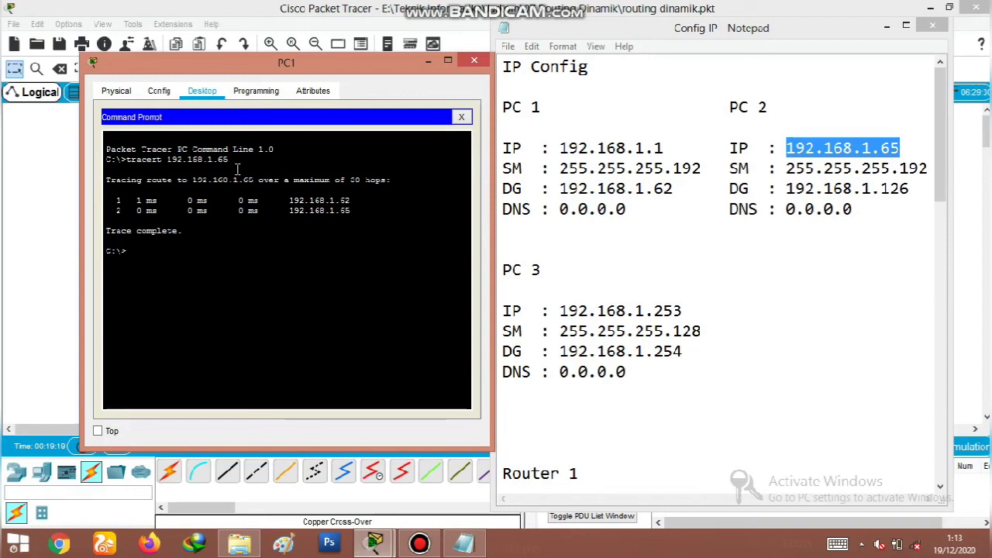
Step: Trace the route from PC1 to PC3 with tracert 192.168.1.253
text(tracer)
text(t 192.1)
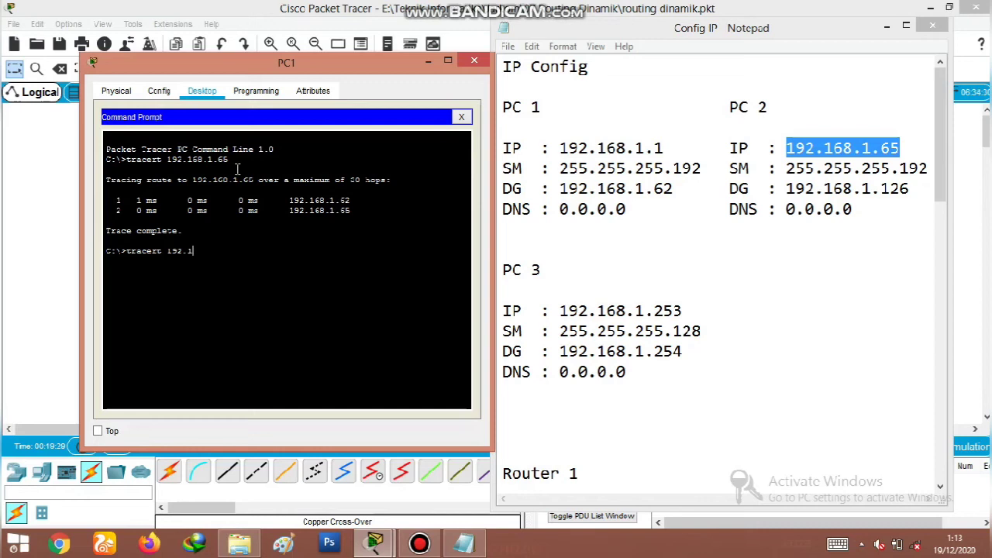
text(68.1.253)
key(Return)
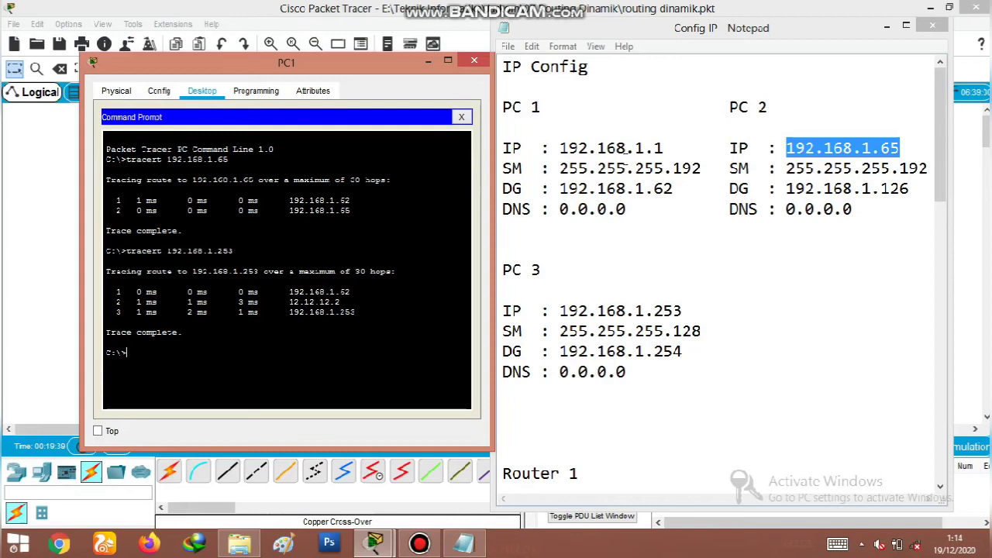
Step: Find Server 1's address in the Config IP notes and trace the route to it from PC1 with tracert 33.33.33.1
drag(937, 167, 969, 464)
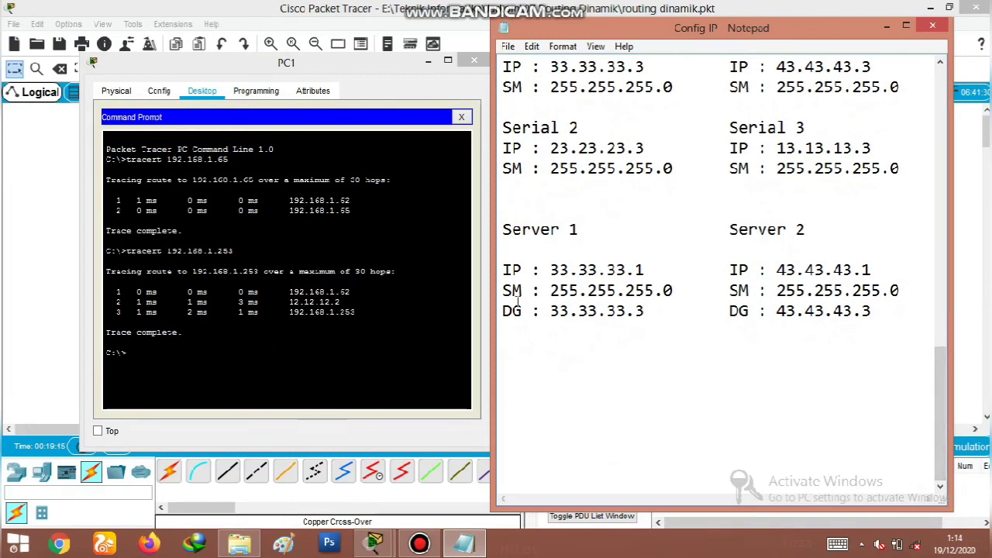
double_click(618, 270)
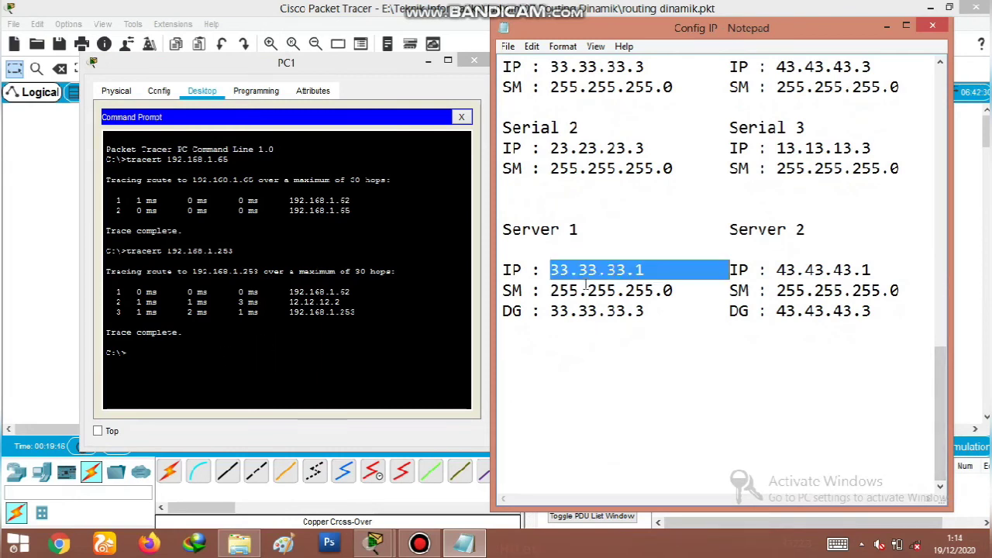
click(180, 370)
text(tracert)
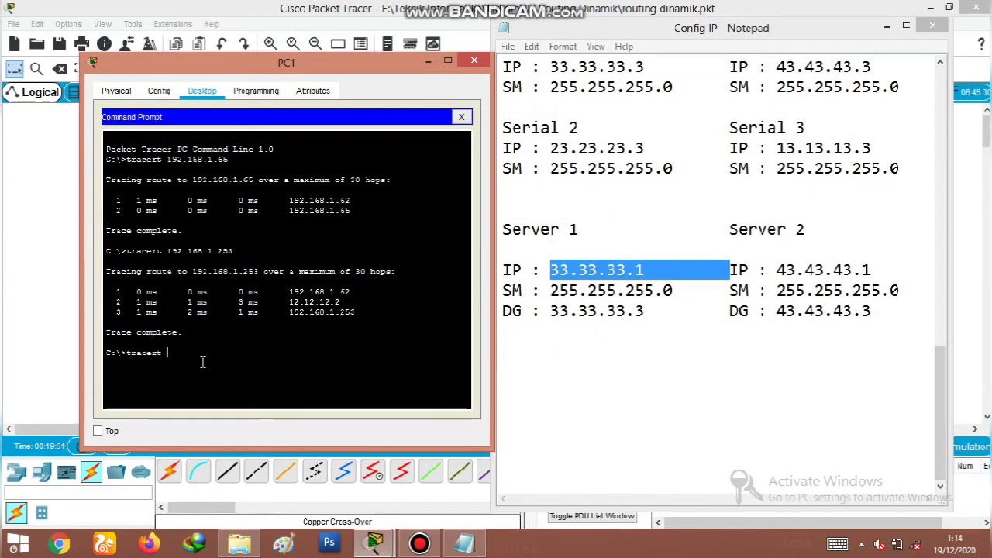
text( 33.33.33.)
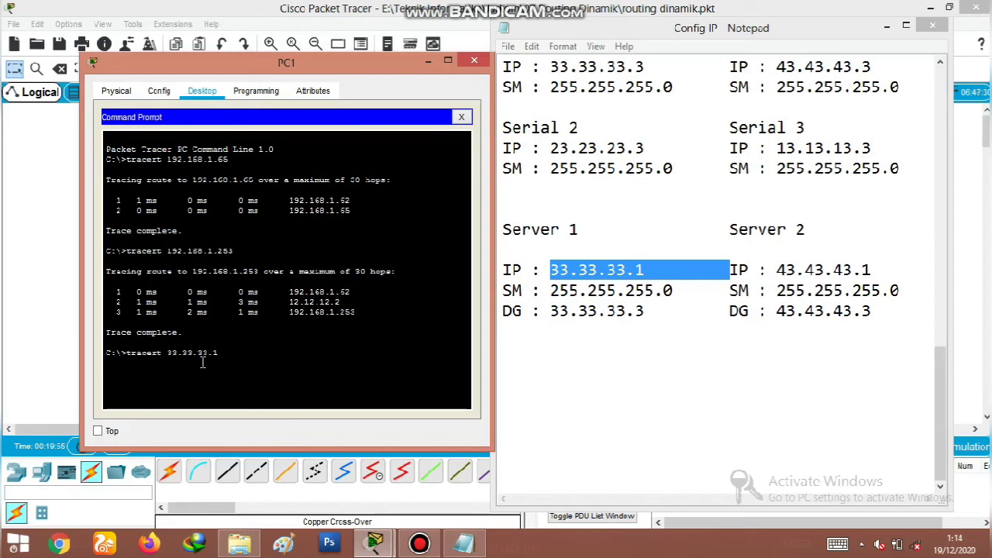
text(1)
key(Return)
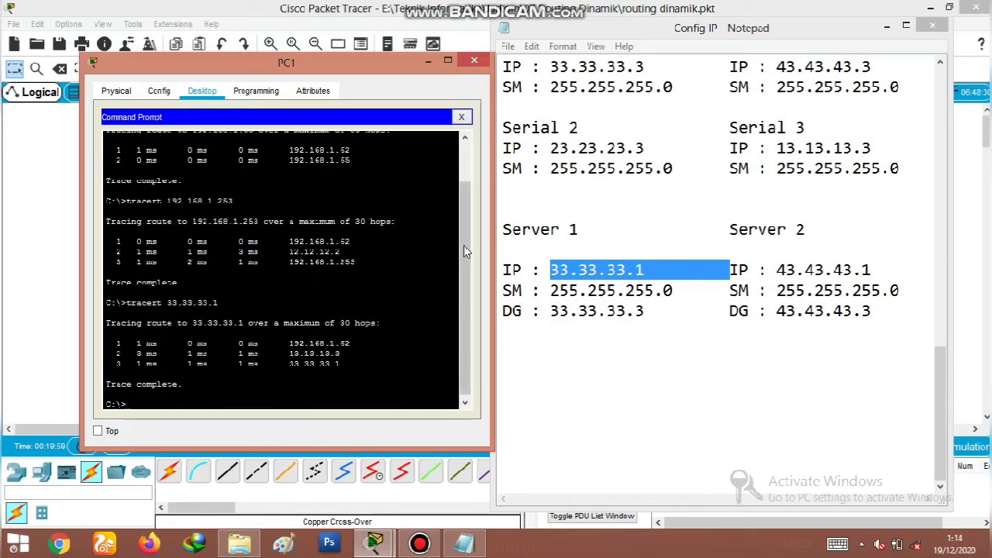
drag(463, 245, 464, 269)
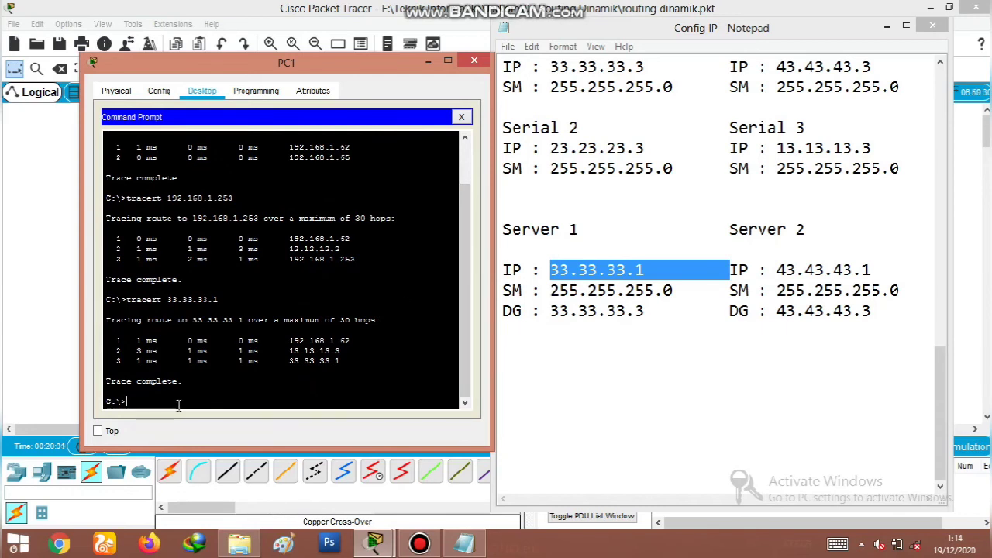
Step: Trace the route from PC1 to Server 2 with tracert 43.43.43.1, and close PC1's window
double_click(815, 272)
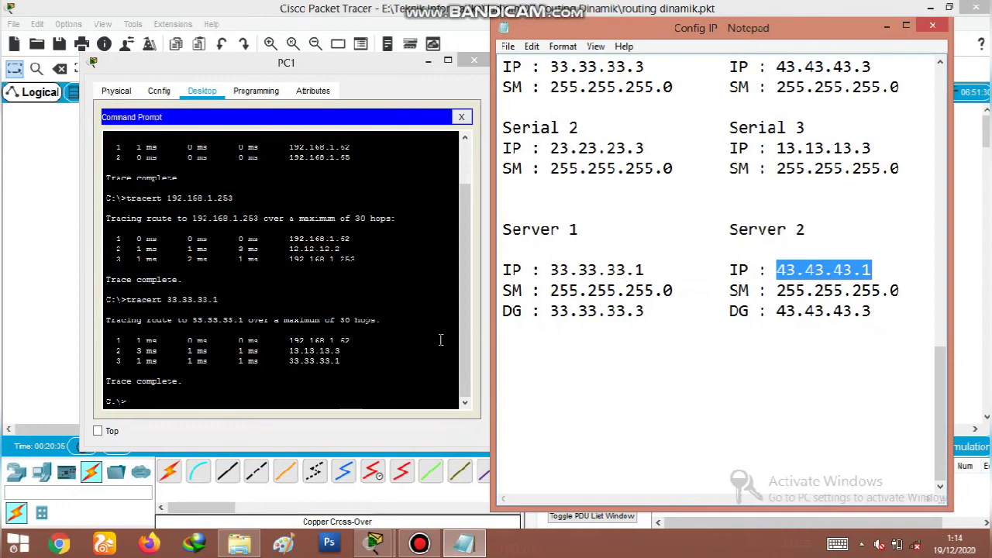
click(239, 398)
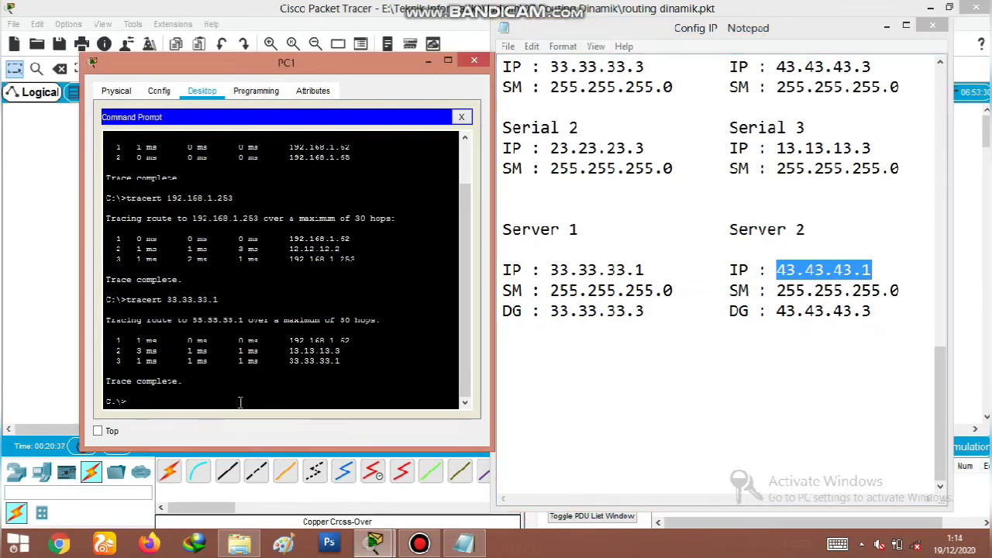
text(trace)
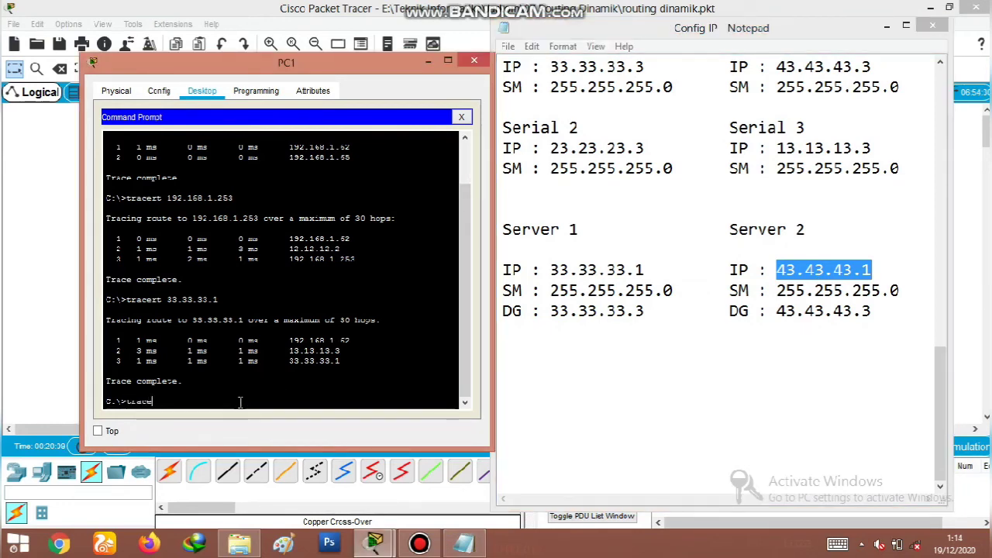
text(rt 43.43.43.1)
key(Return)
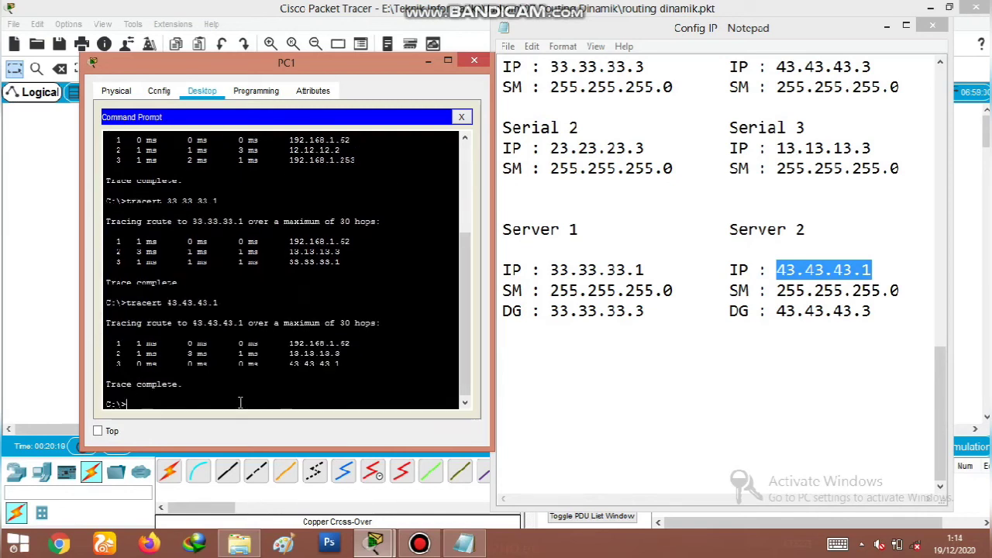
click(473, 61)
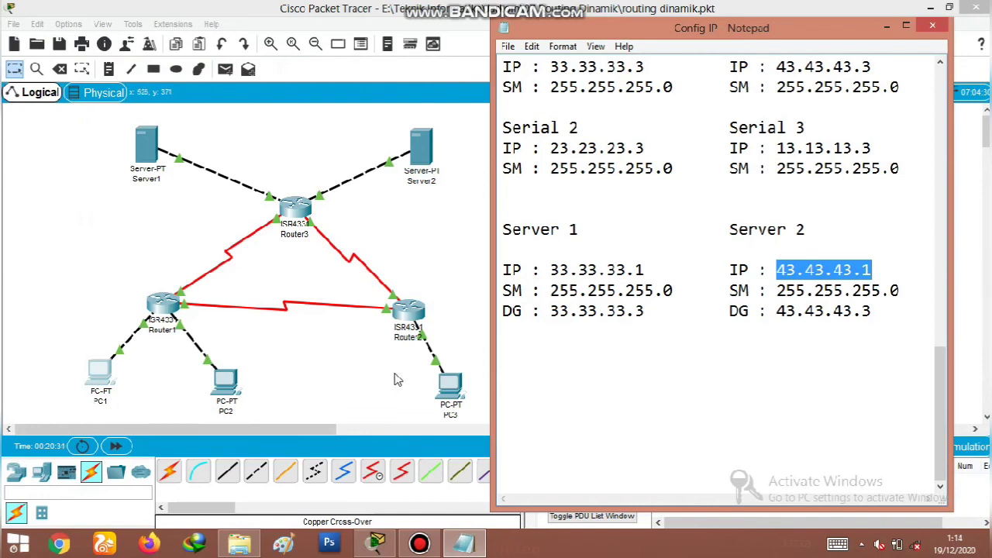
Step: Open PC3's Command Prompt and bring the Config IP notes into view beside it
double_click(455, 391)
drag(423, 75, 188, 68)
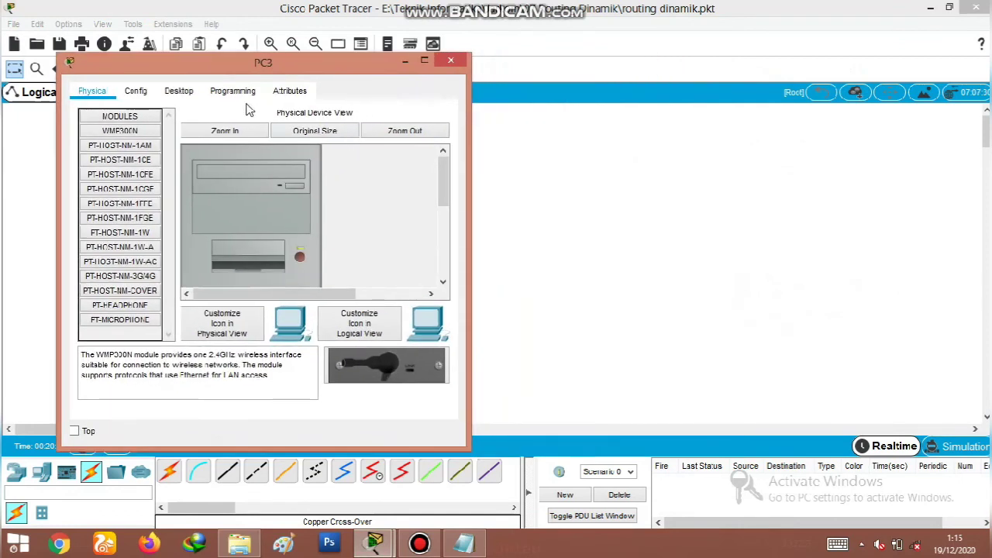
click(183, 92)
click(398, 159)
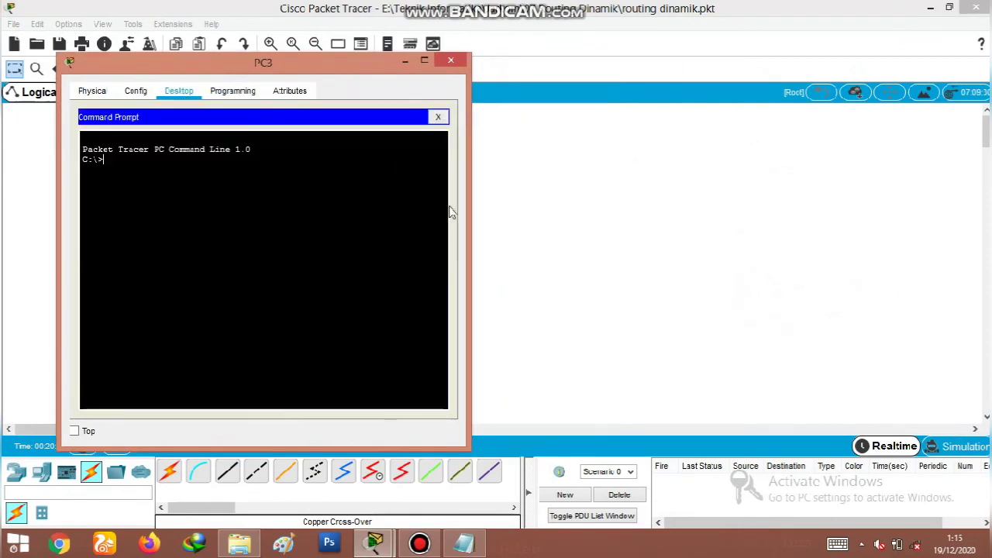
click(463, 543)
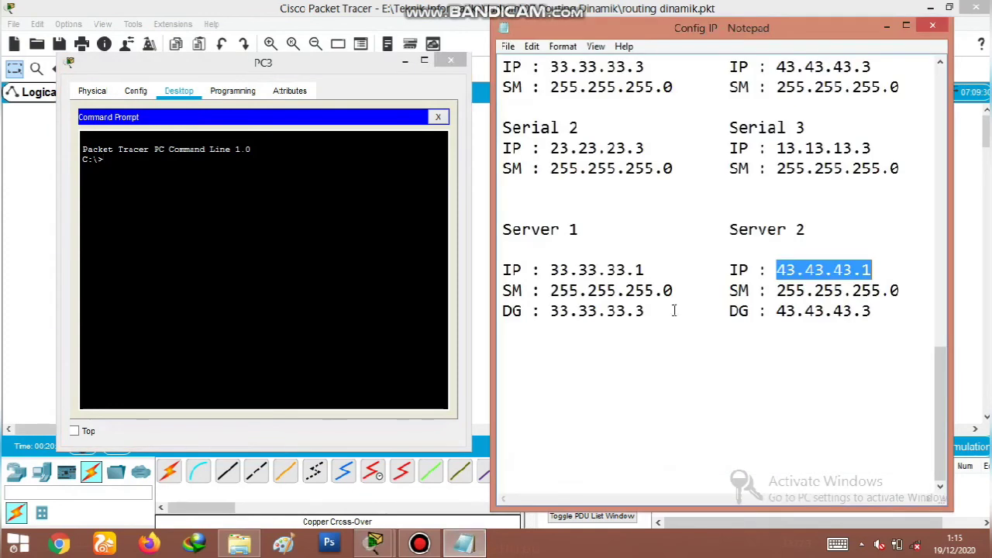
Step: Find PC1's address in the Config IP notes and trace the route to it from PC3 with tracert 192.168.1.1
drag(944, 402, 961, 128)
double_click(585, 147)
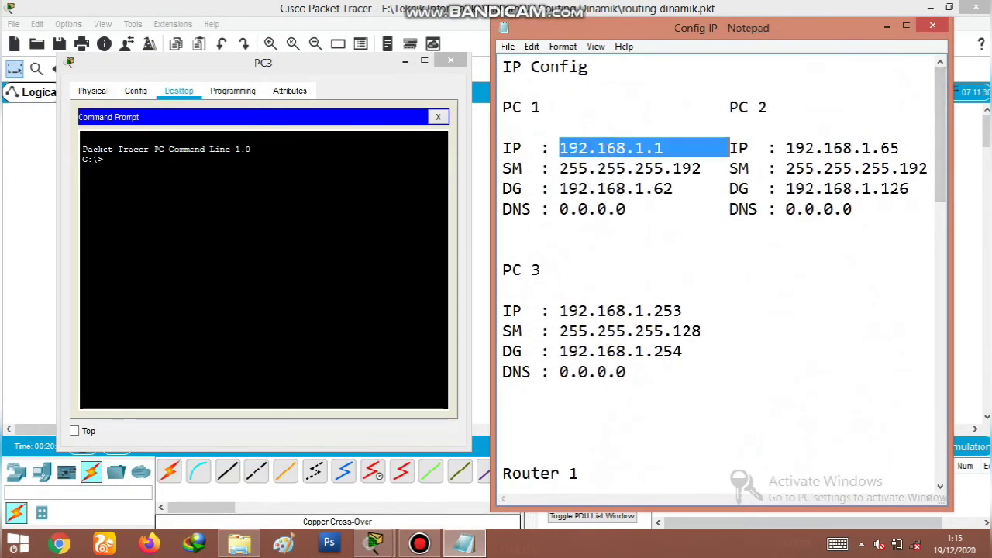
click(126, 164)
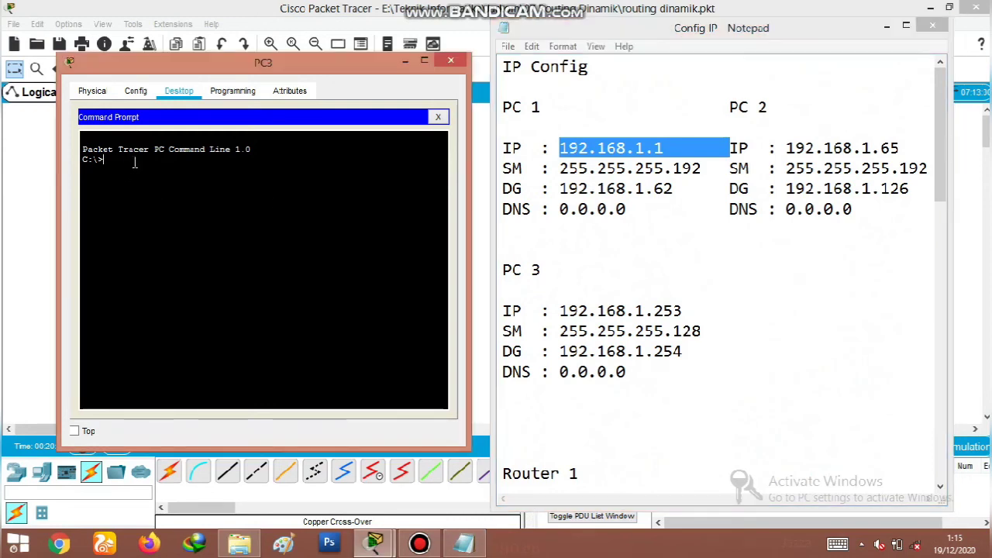
text(tracert)
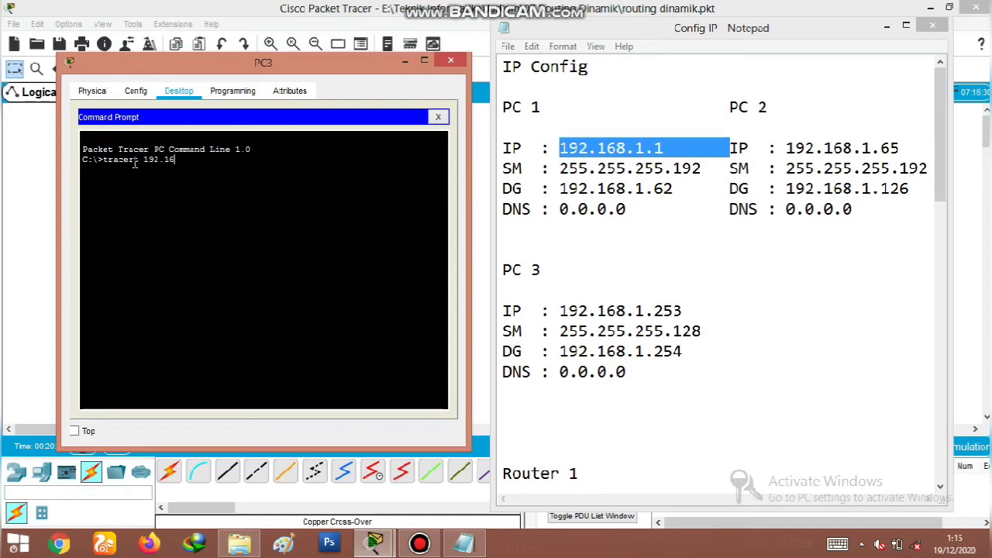
text(192.168.1.1)
key(Return)
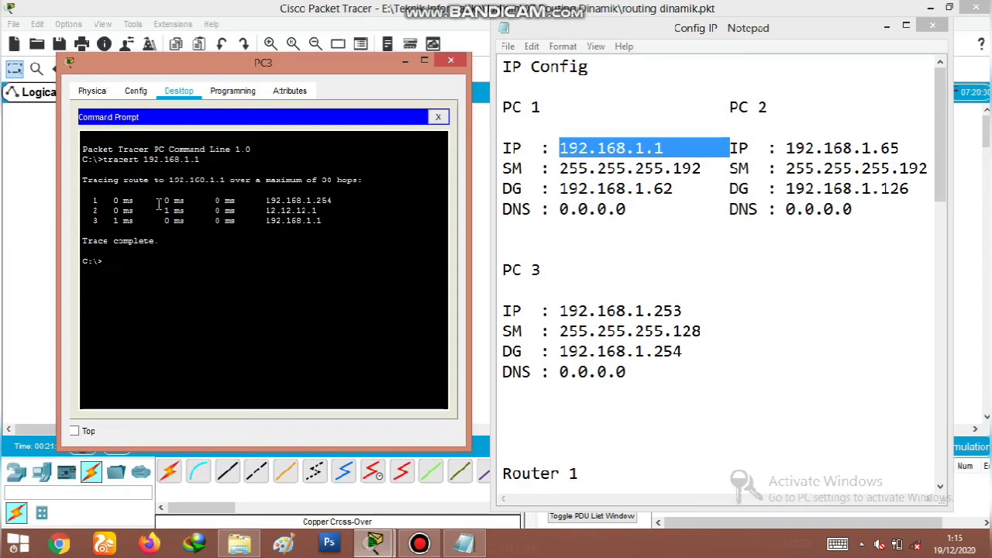
Step: Trace the route from PC3 to PC2 with tracert 192.168.1.65, taking the address from the Config IP notes
click(847, 159)
drag(899, 148, 786, 148)
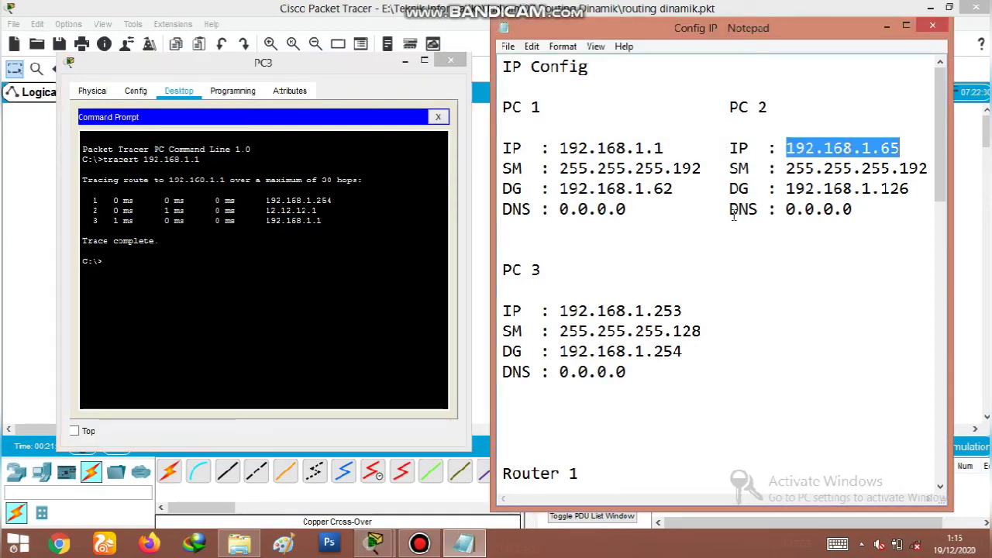
click(407, 269)
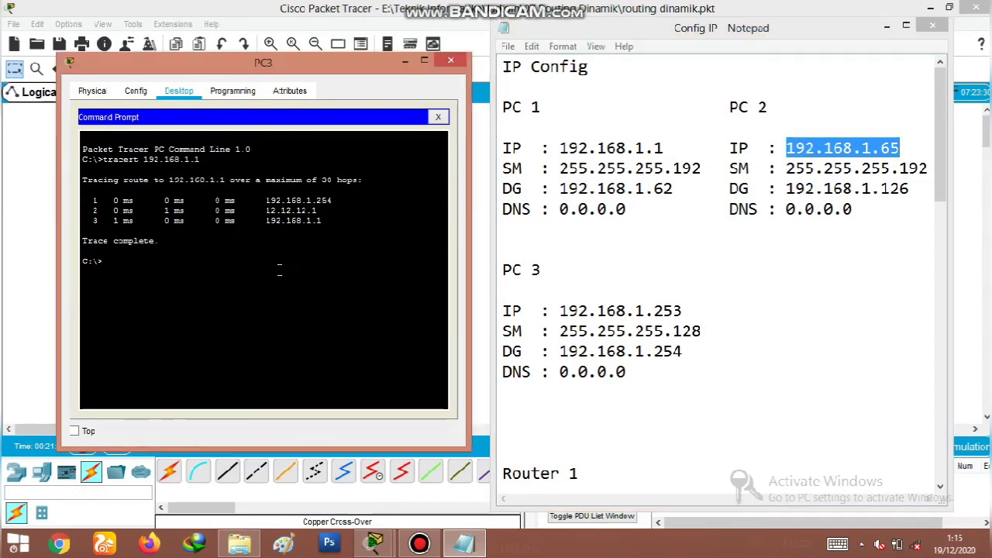
text(tracert)
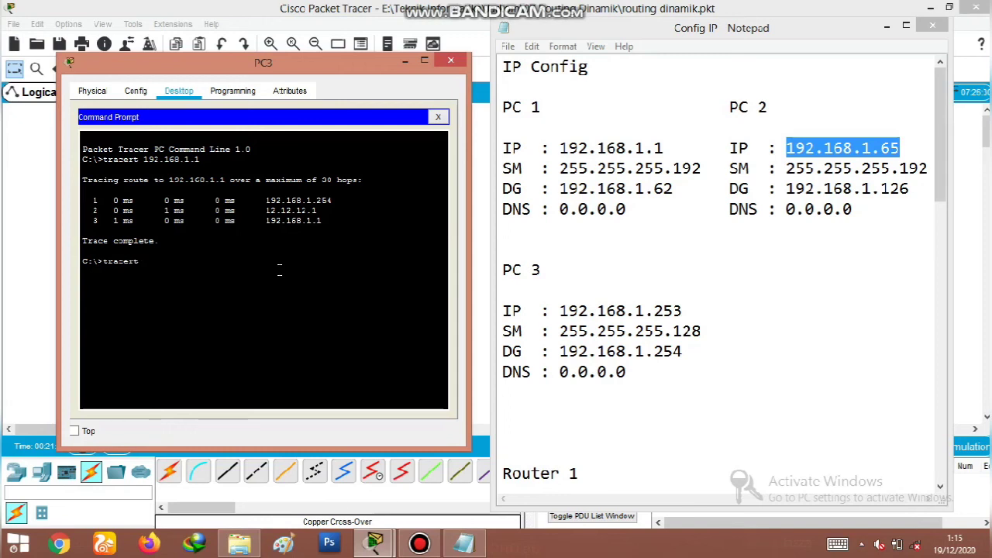
text( 192.168.1.65)
key(Return)
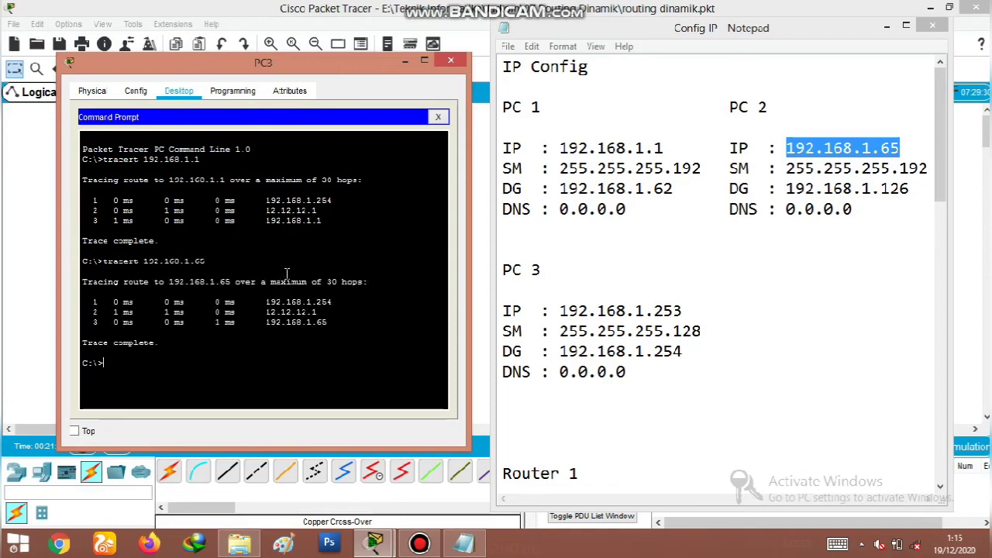
Step: Find Server 1's address in the Config IP notes and trace the route to it from PC3 with tracert 33.33.33.1
click(697, 255)
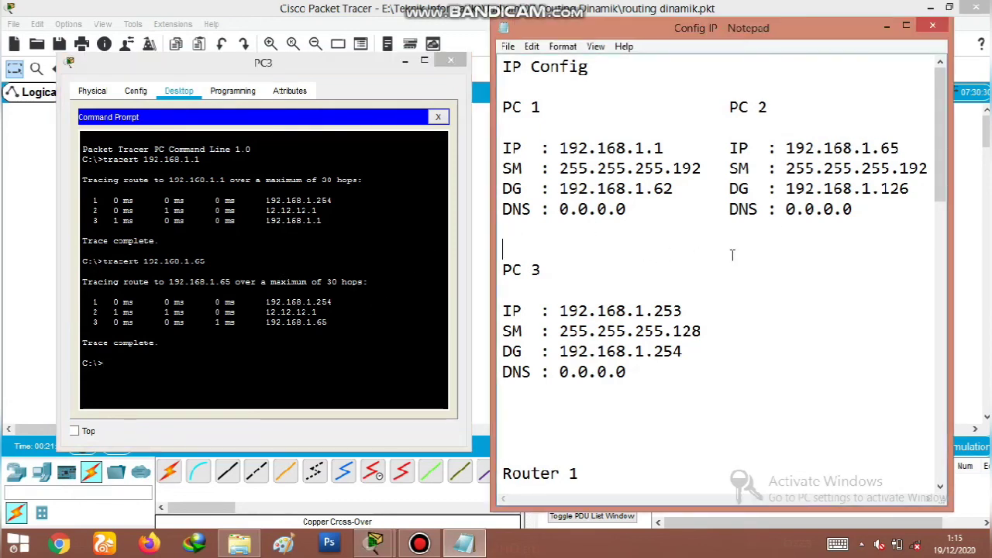
scroll(661, 391, down, 11)
scroll(661, 391, down, 4)
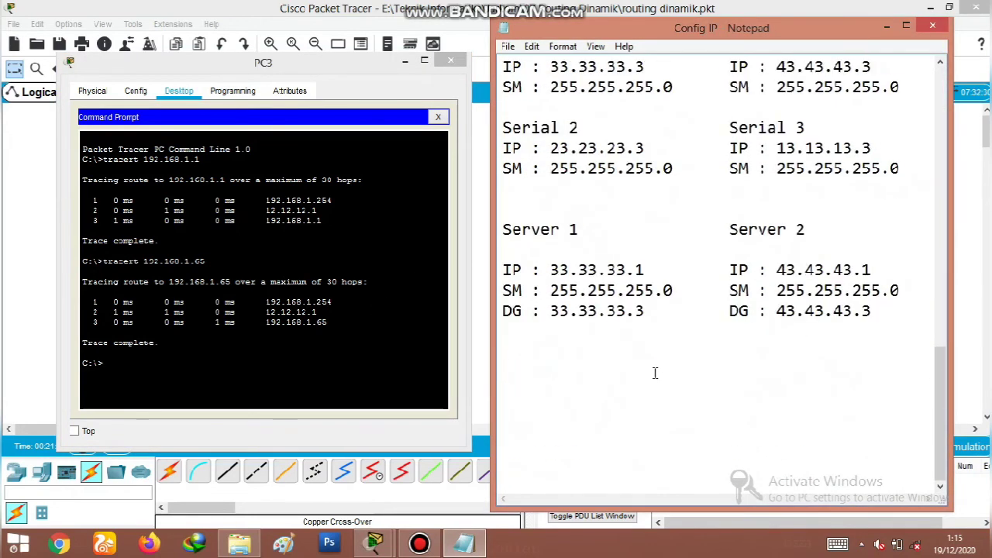
drag(550, 270, 729, 269)
click(140, 366)
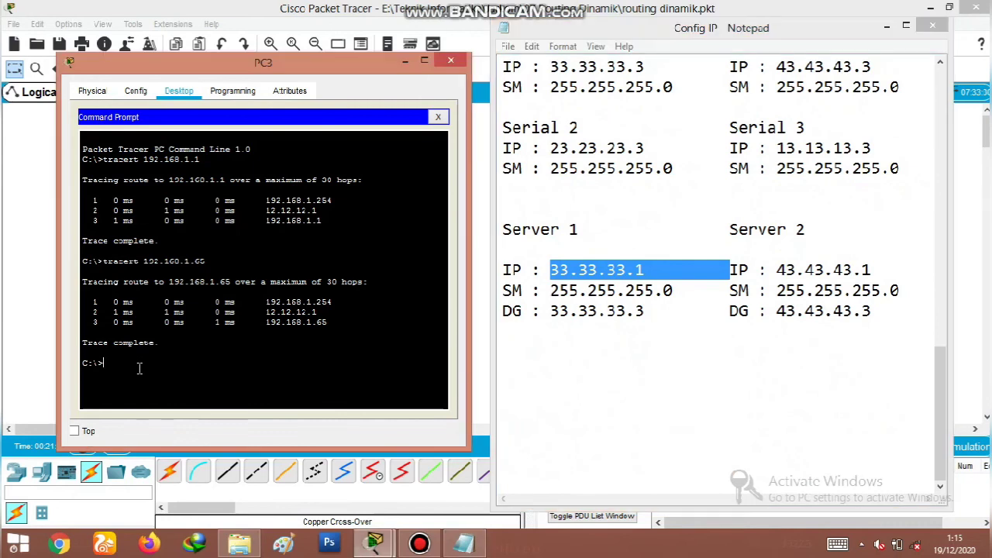
text(tracert 33.33.33.1)
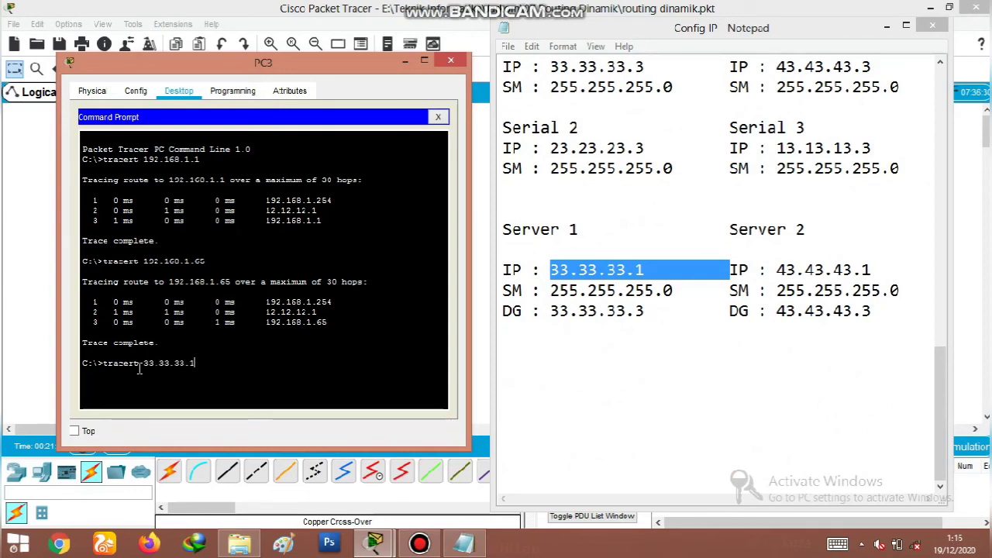
key(Return)
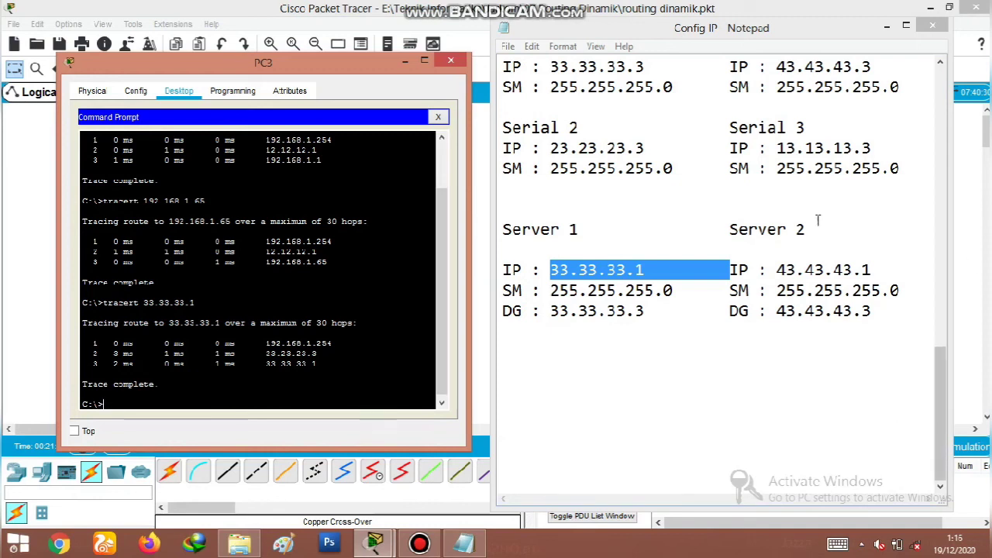
Step: Trace the route from PC3 to Server 2 with tracert 43.43.43.1, and close PC3's window
double_click(820, 270)
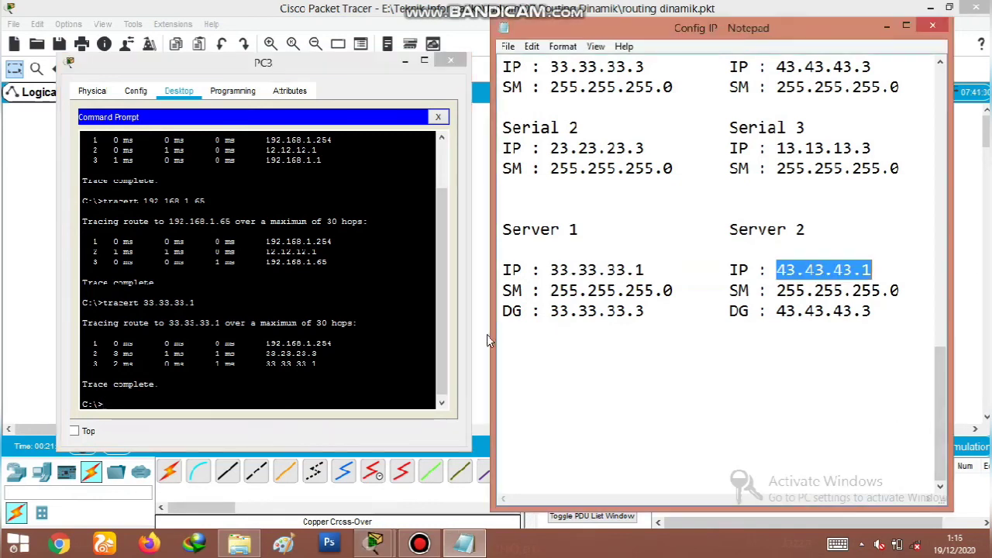
click(127, 400)
text(tracert 43.43.43.1)
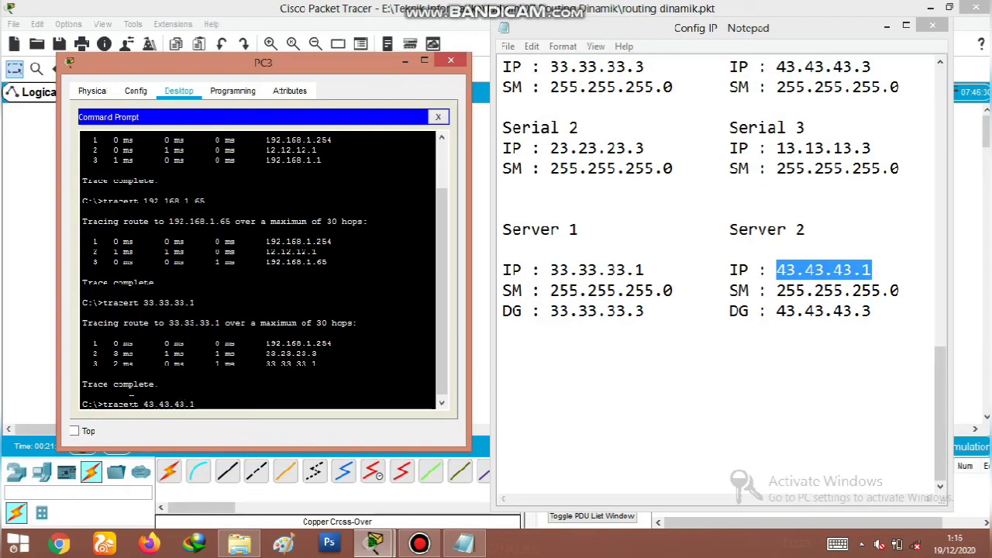
key(Return)
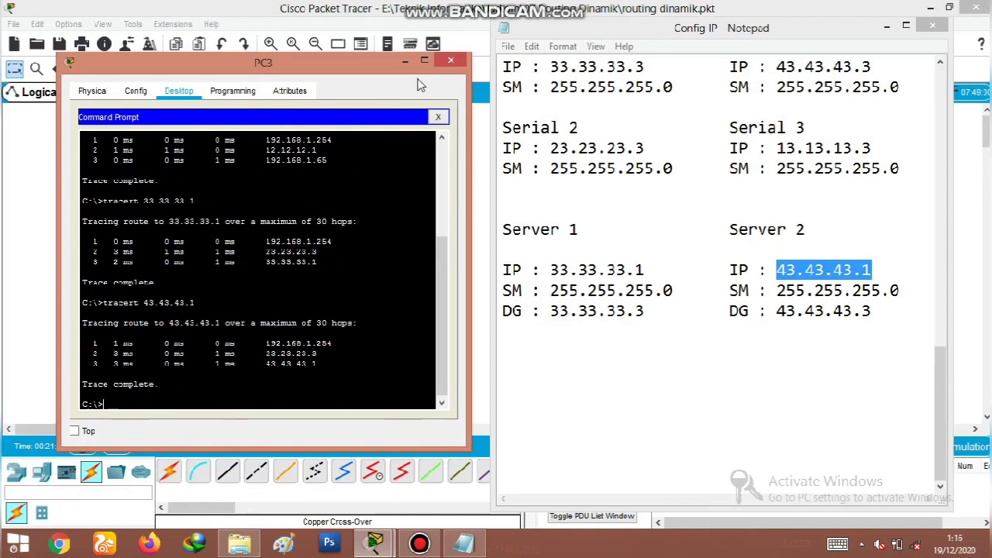
click(449, 61)
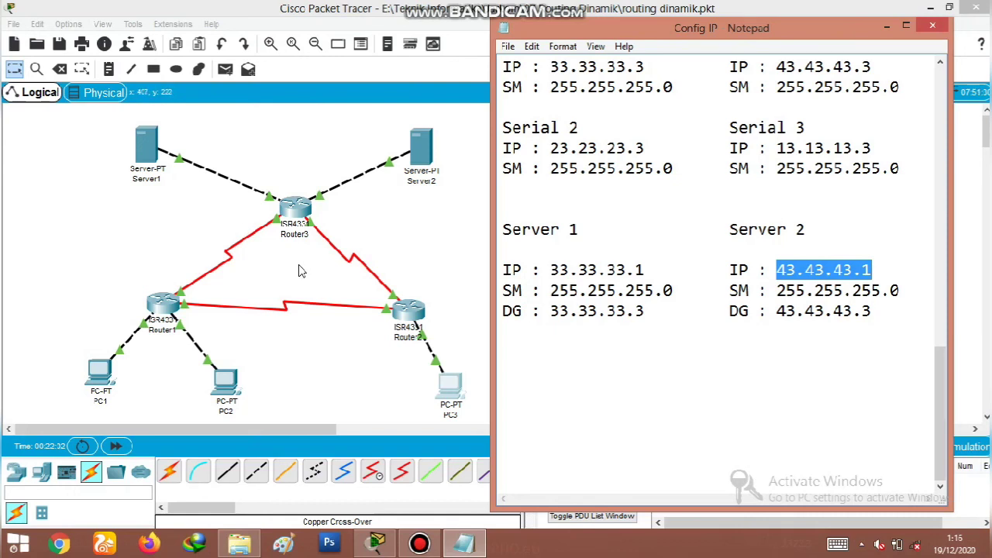
Step: Open Server1's Command Prompt and bring the Config IP notes into view beside it
click(438, 268)
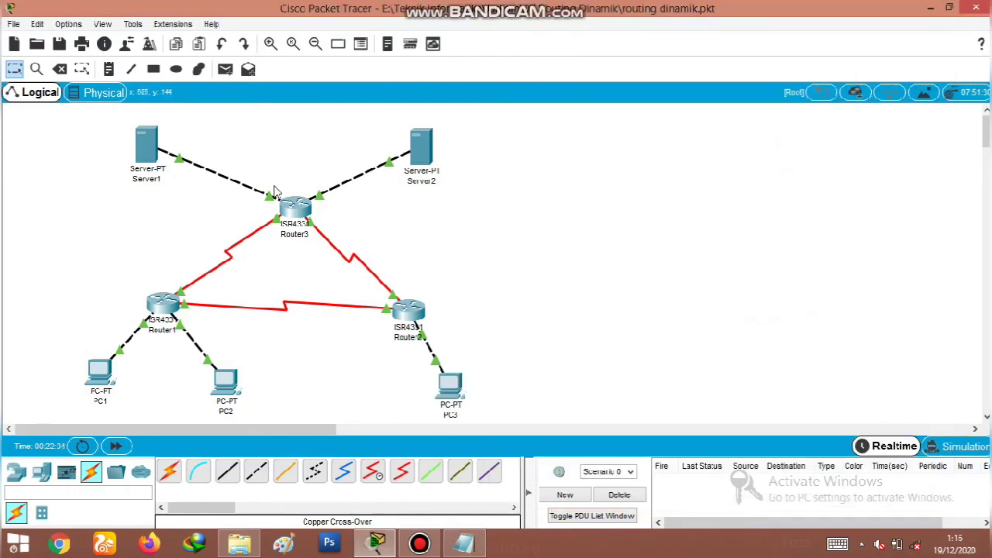
mouse_move(154, 149)
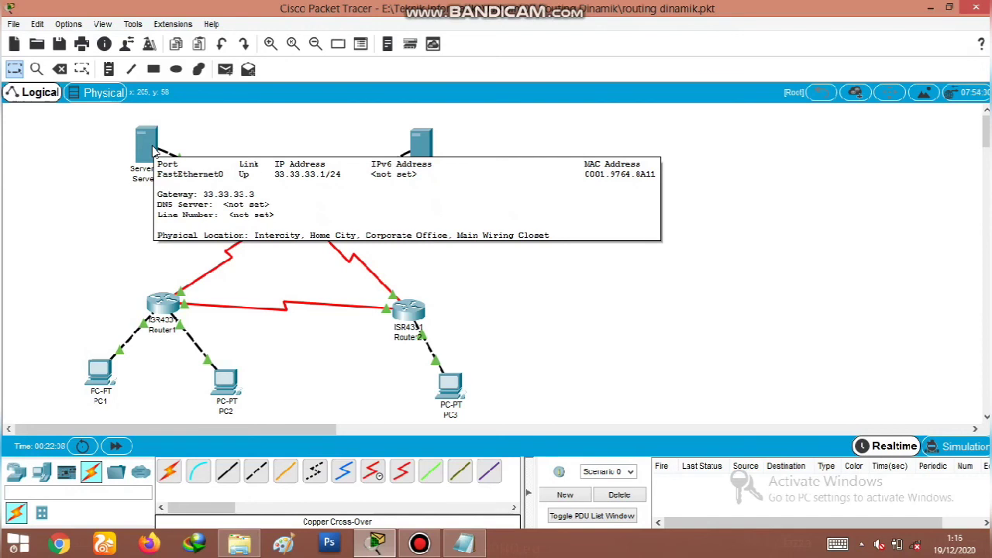
click(154, 147)
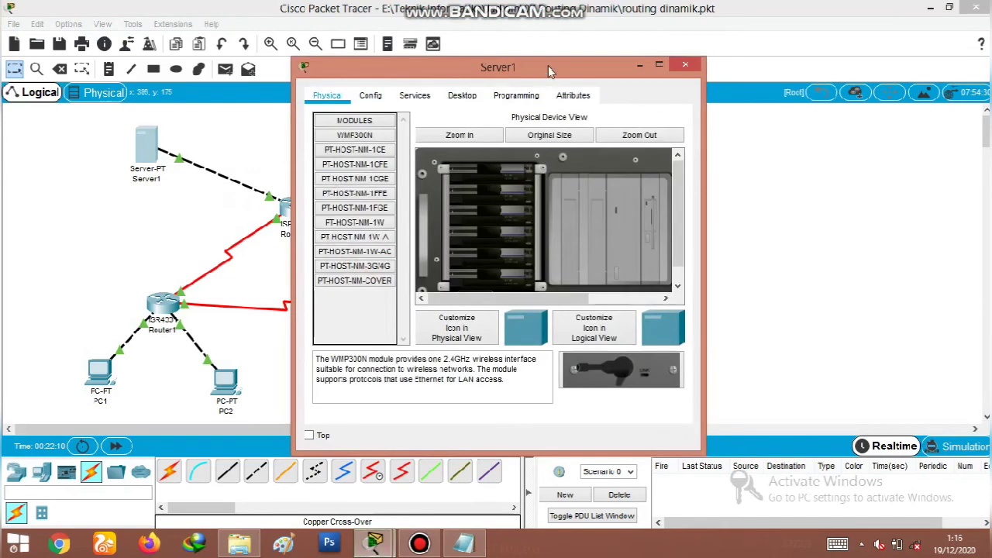
drag(548, 70, 337, 67)
click(251, 92)
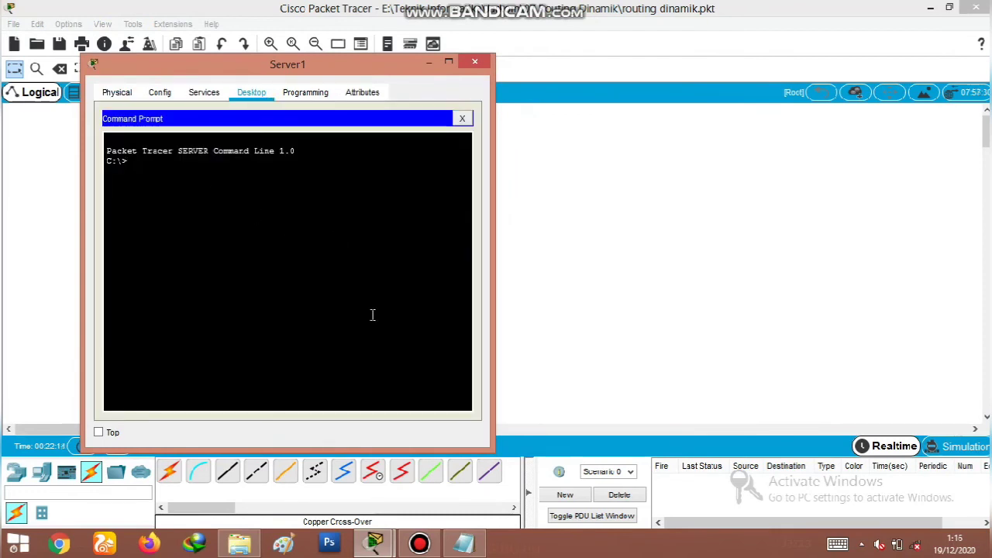
click(463, 542)
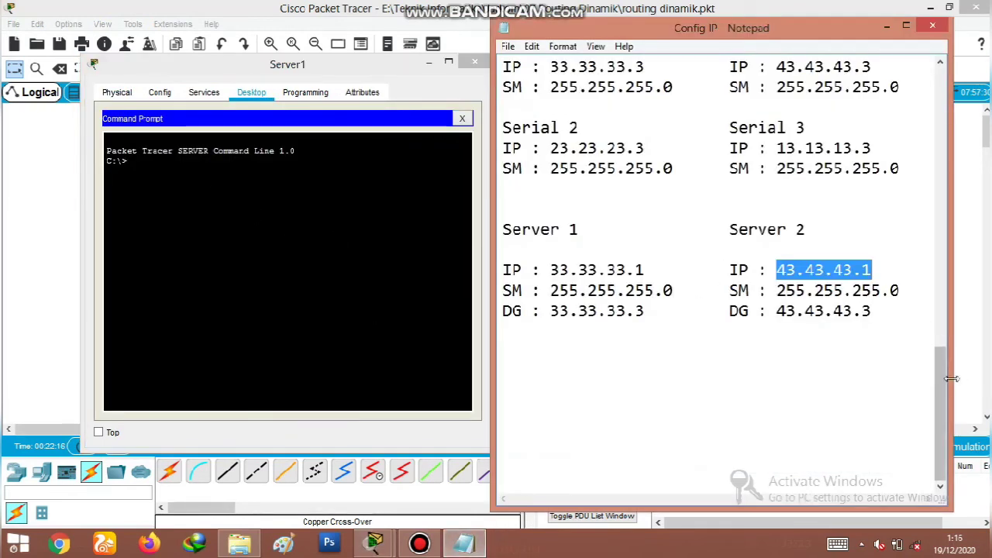
Step: Find PC1's address in the Config IP notes and trace the route to it from Server1 with tracert 192.168.1.1
drag(937, 386, 940, 105)
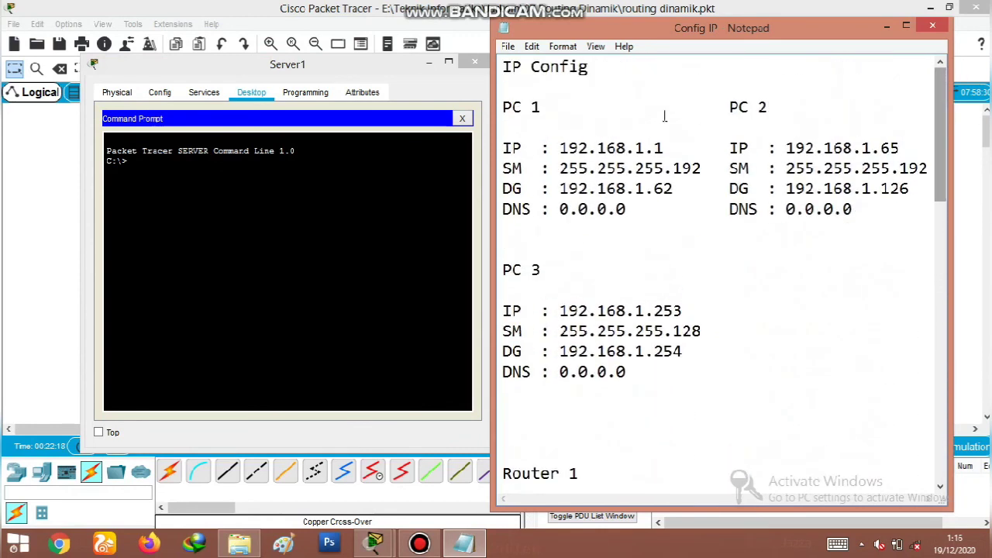
double_click(594, 149)
click(185, 167)
text(tracert )
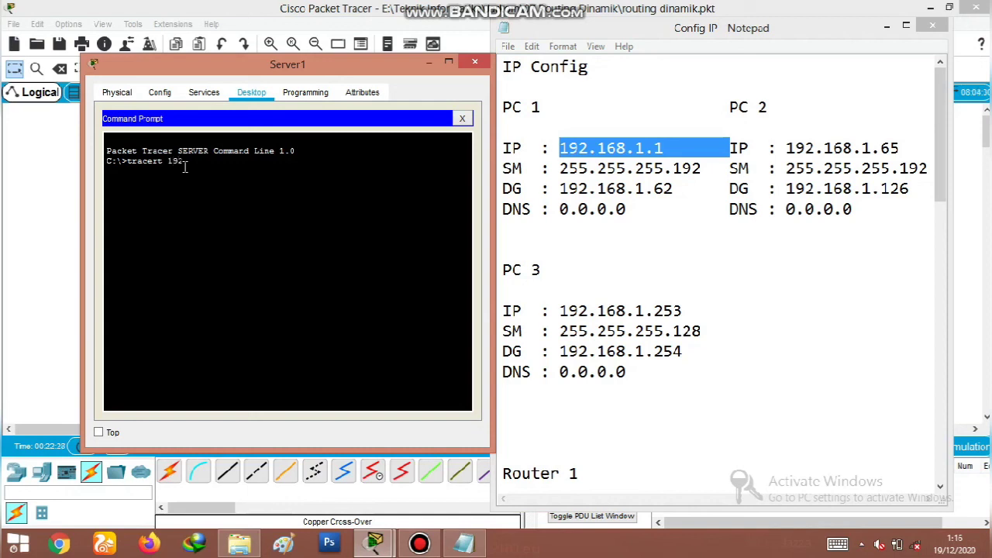
text(192.168.1.1)
key(Return)
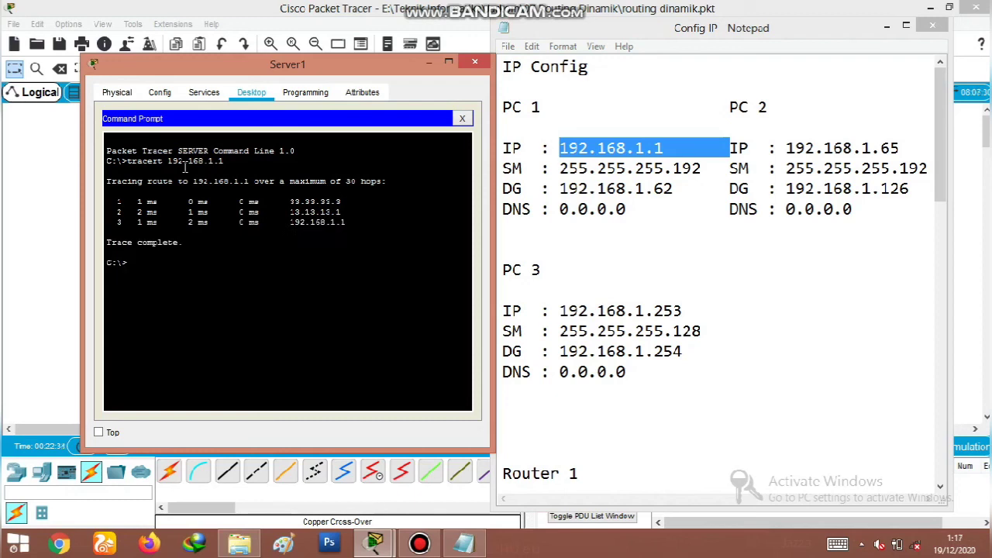
Step: Find PC 2's address in the Config IP notes and trace the route to it from Server1 with tracert 192.168.1.65
click(819, 147)
double_click(819, 148)
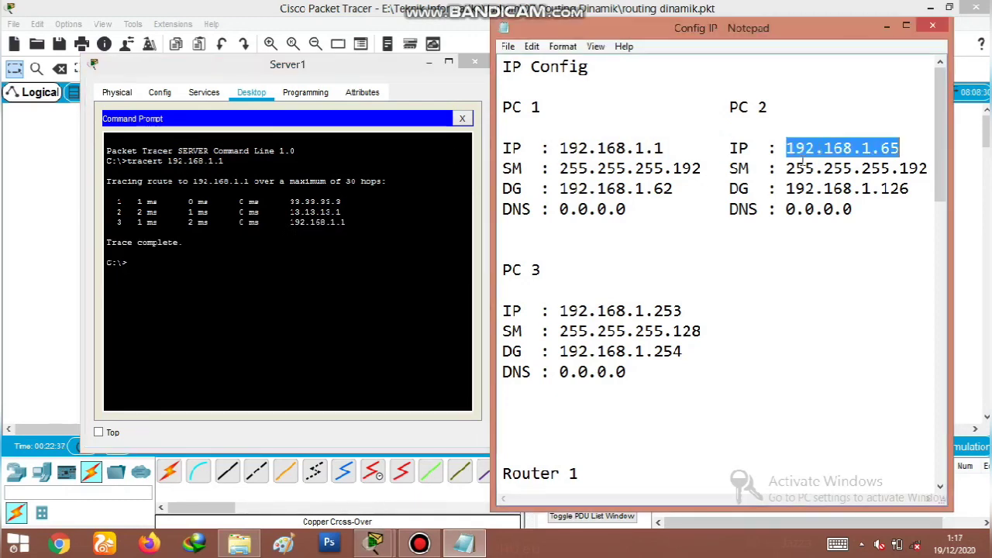
click(214, 261)
text(tr)
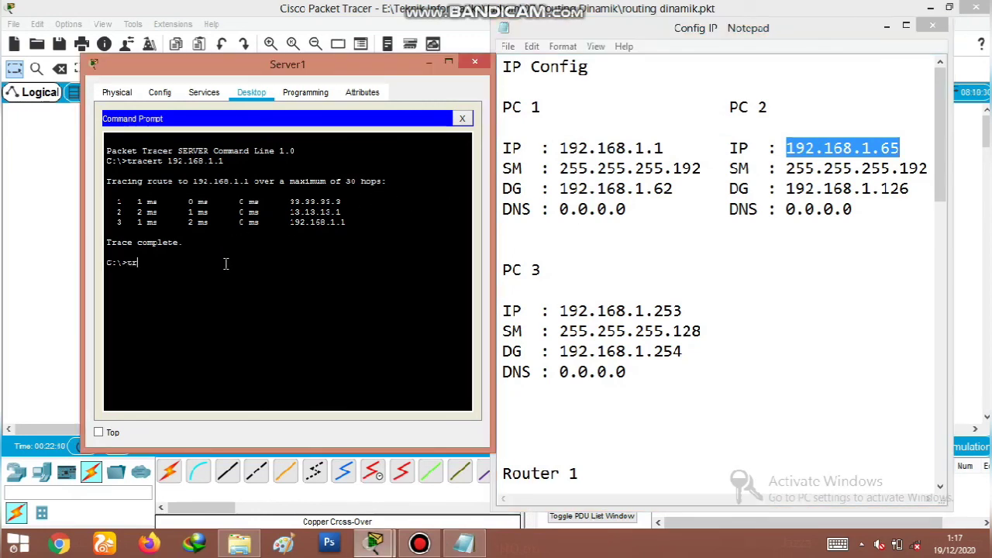
text(acert 192.168.1.6)
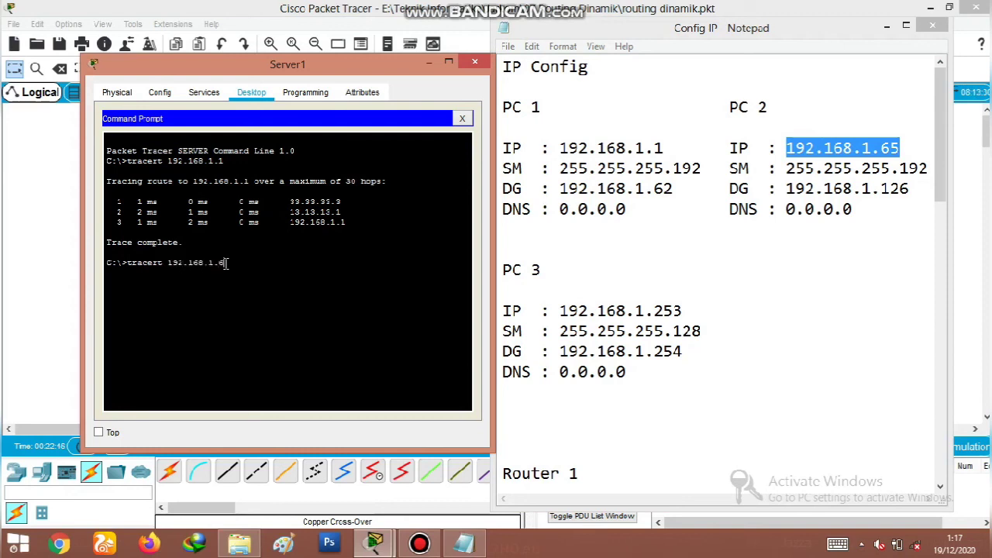
text(5)
key(Return)
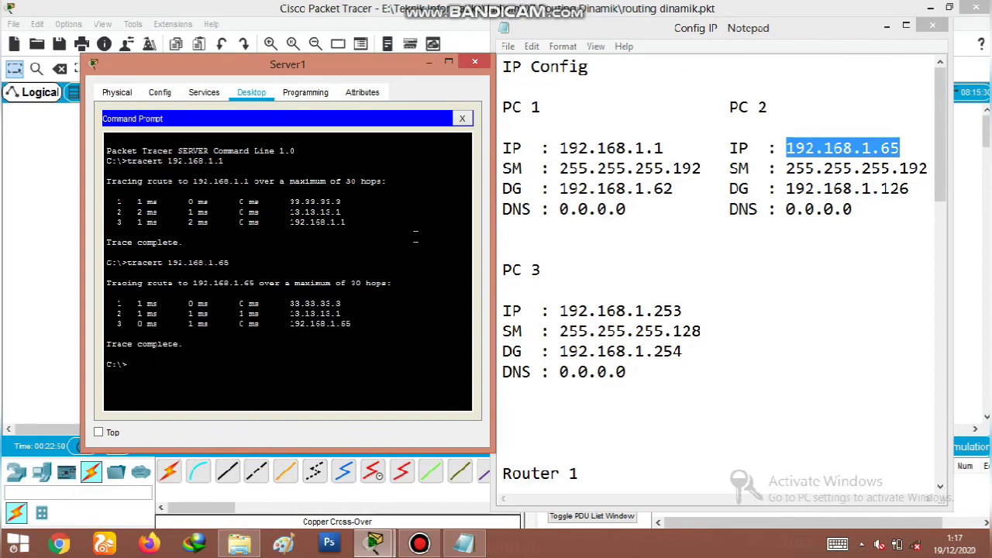
Step: Find PC 3's address in the Config IP notes and trace the route to it from Server1 with tracert 192.168.1.253
click(722, 285)
scroll(720, 307, down, 5)
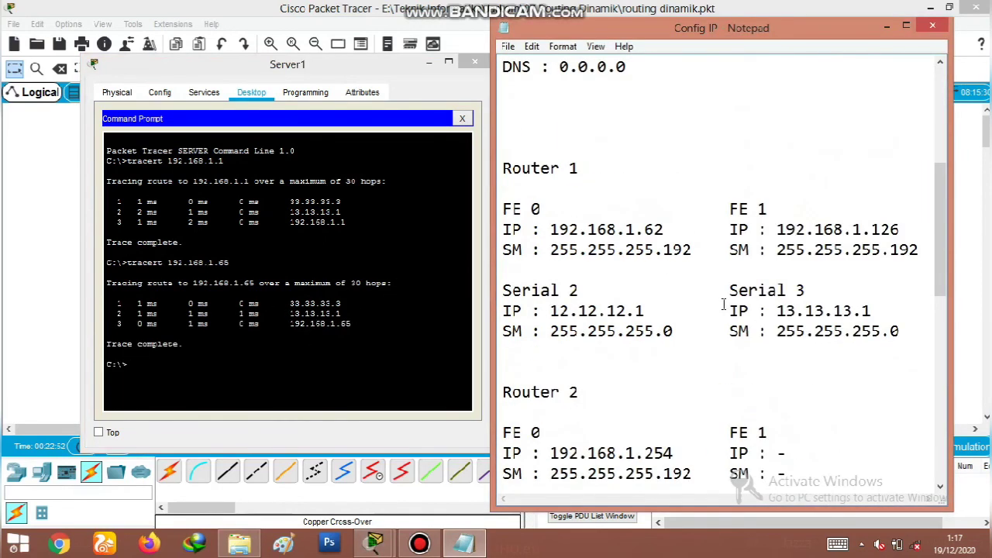
scroll(720, 306, up, 4)
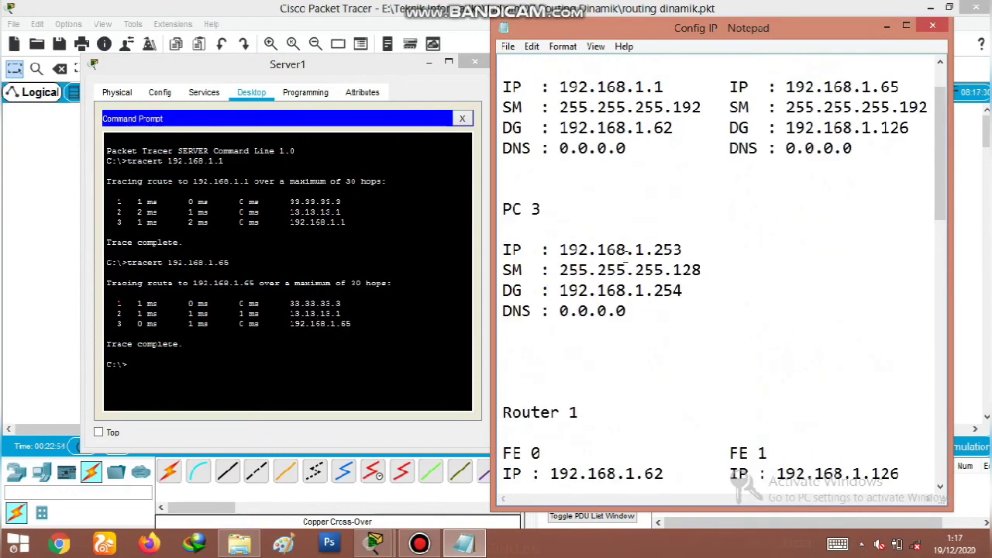
click(164, 365)
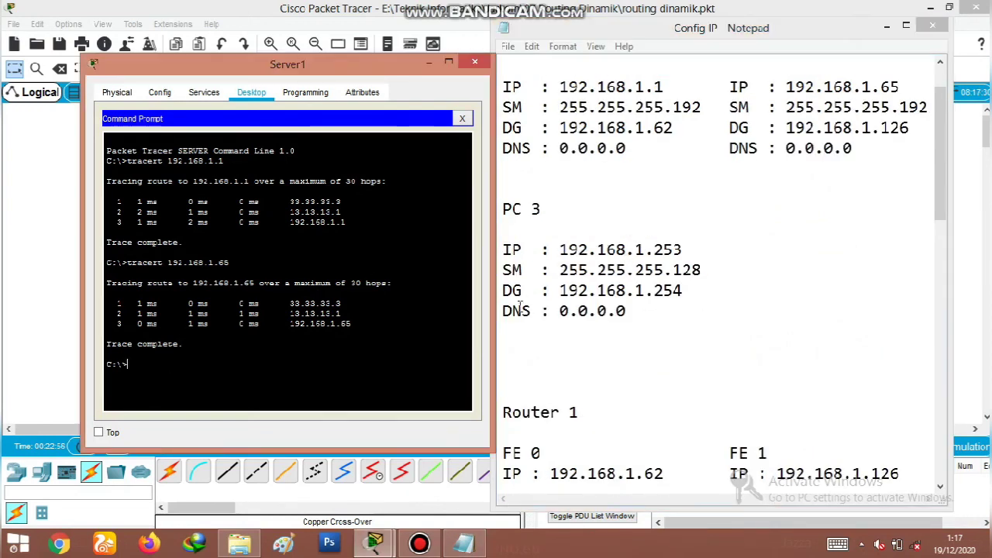
double_click(575, 249)
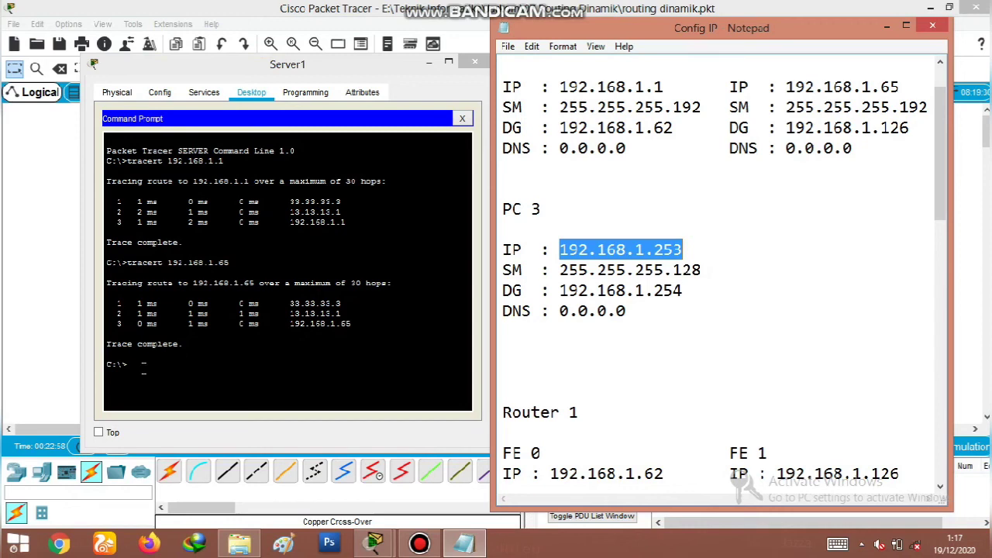
click(202, 364)
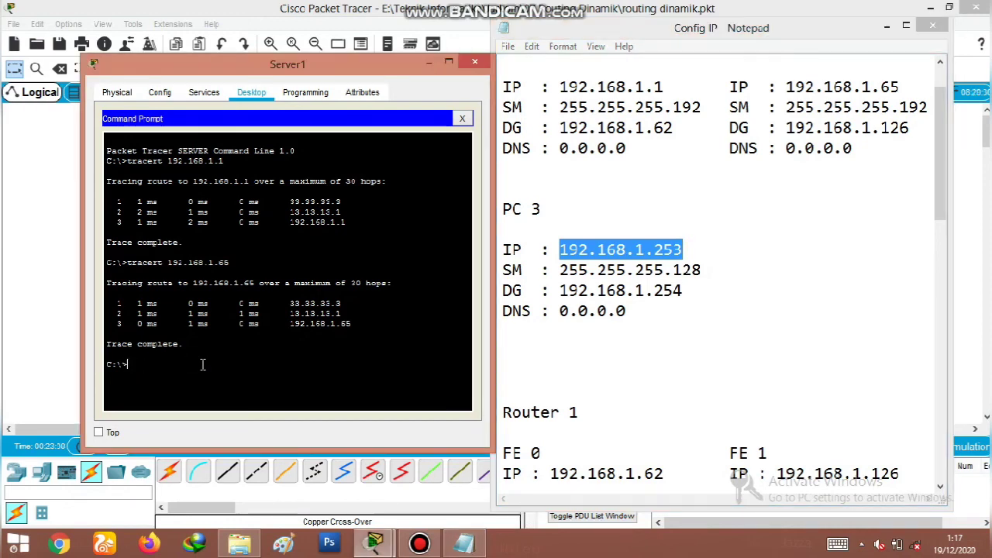
text(tracert 192.168.1.)
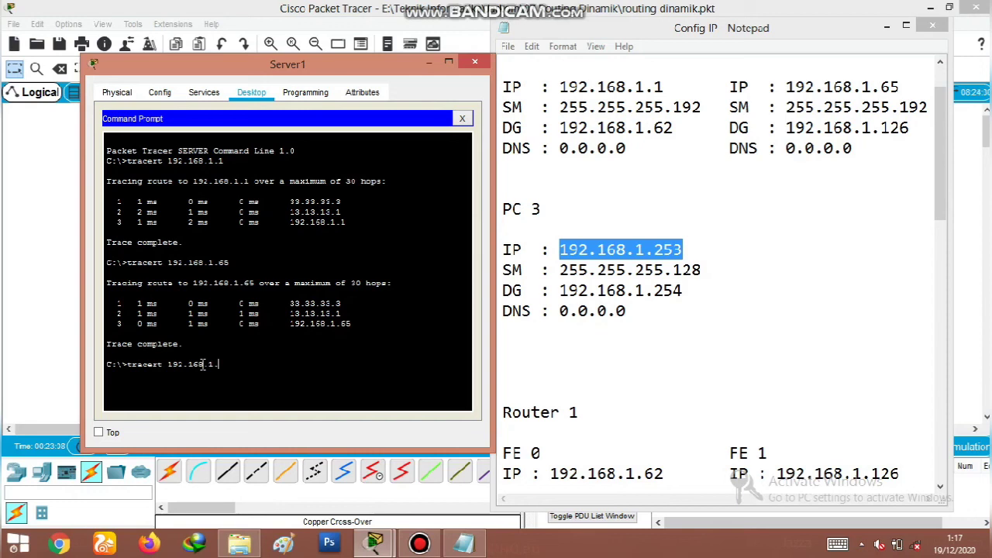
text(253)
key(Return)
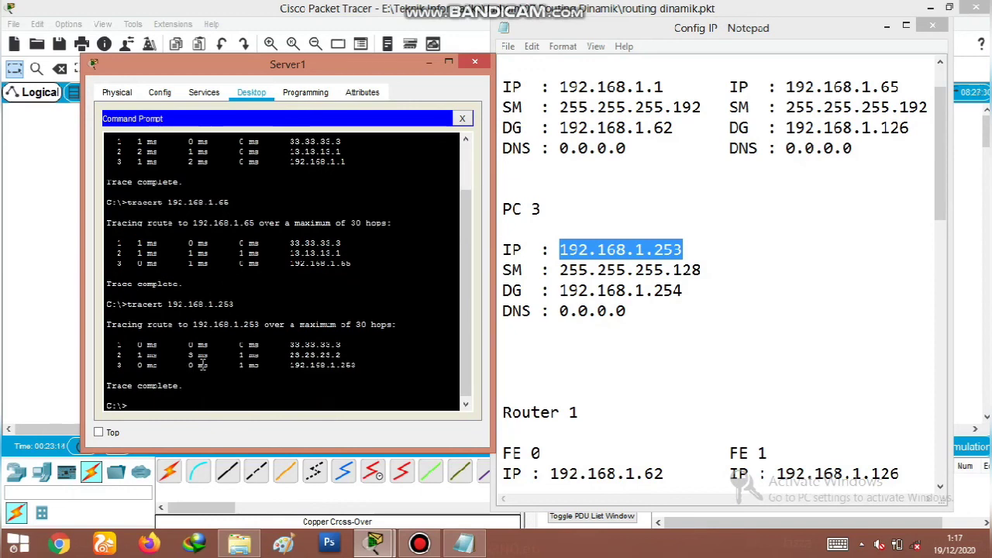
Step: Trace the route from Server1 to Server 2 with tracert 43.43.43.1, and close Server1's window and the Config IP notes
drag(938, 200, 930, 451)
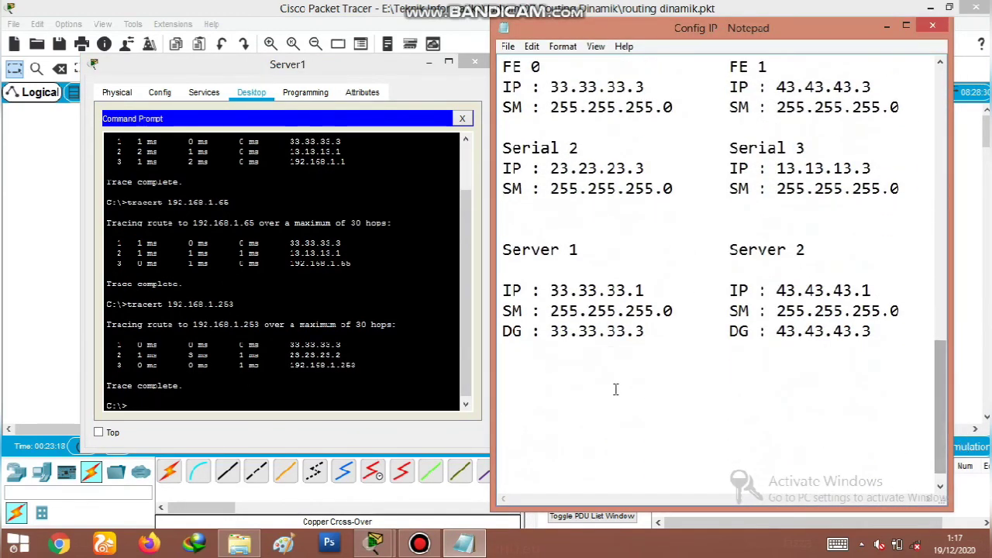
double_click(814, 290)
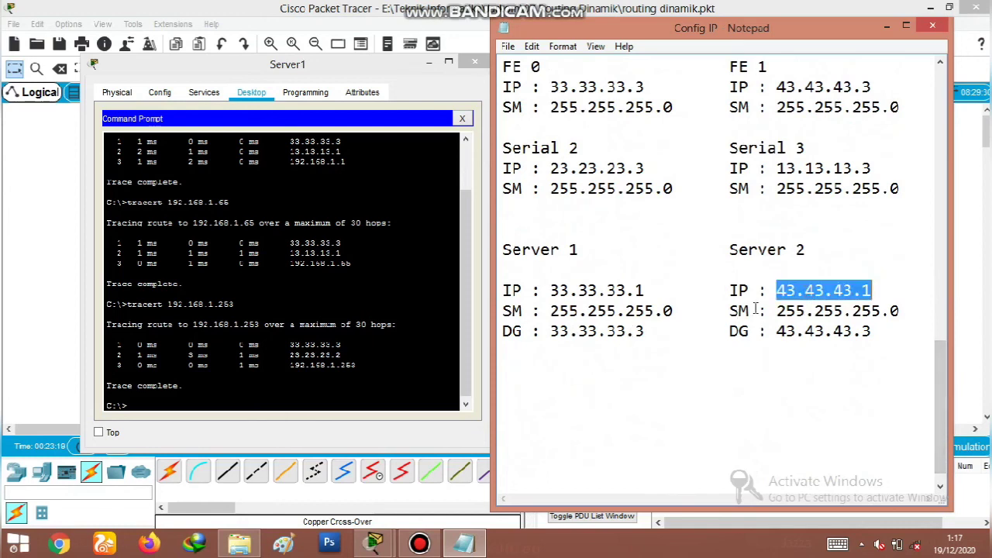
click(463, 316)
text(tracert)
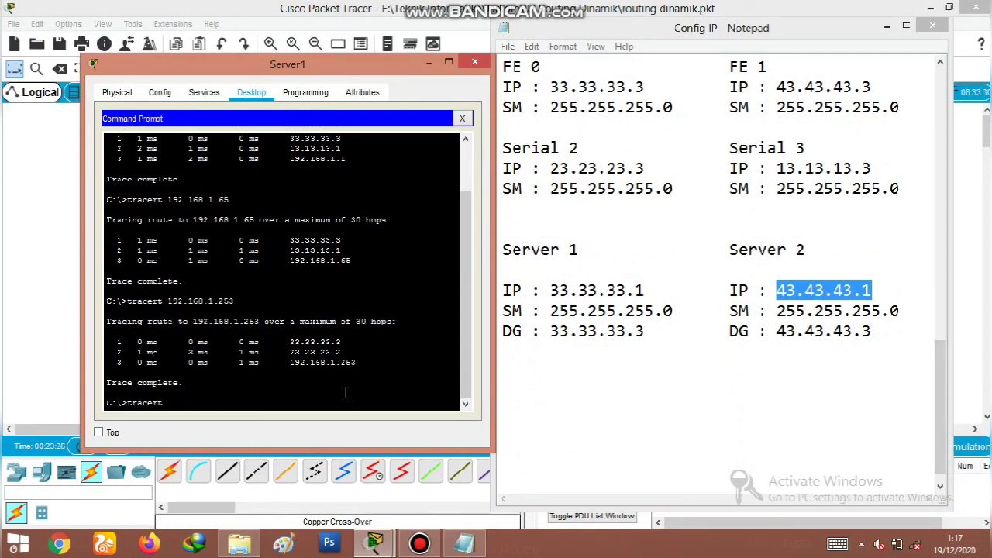
text( 3)
text(3)
text(.43.43)
text(.1)
key(Return)
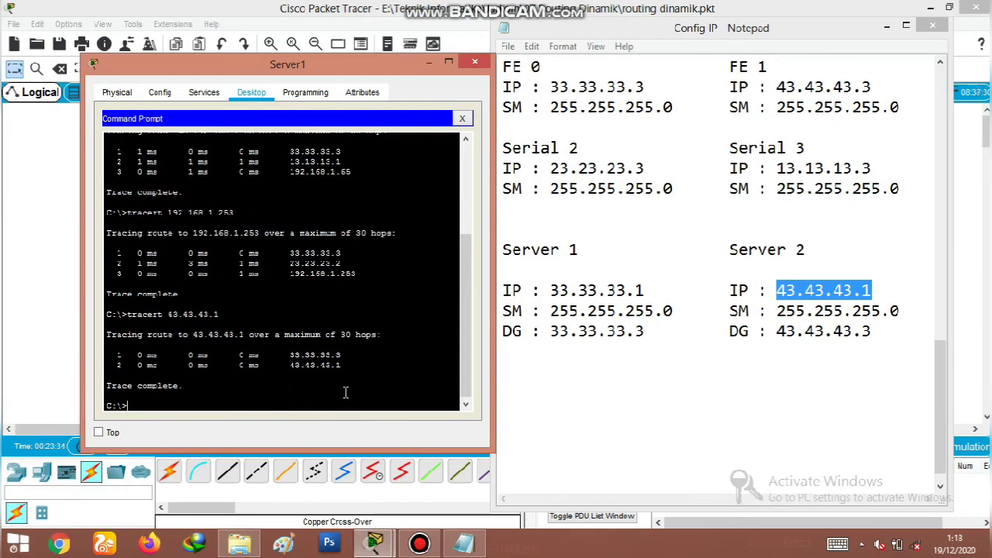
click(472, 69)
click(932, 27)
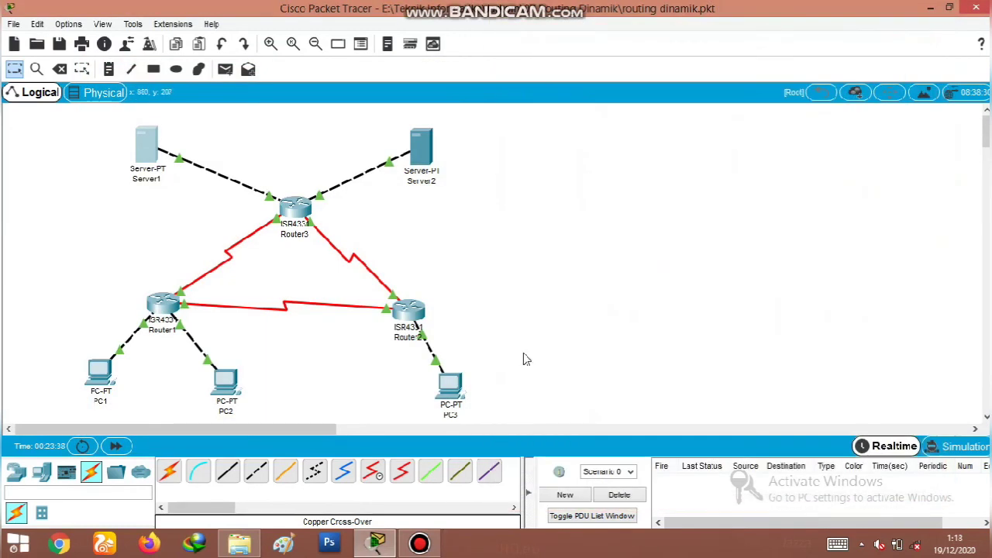